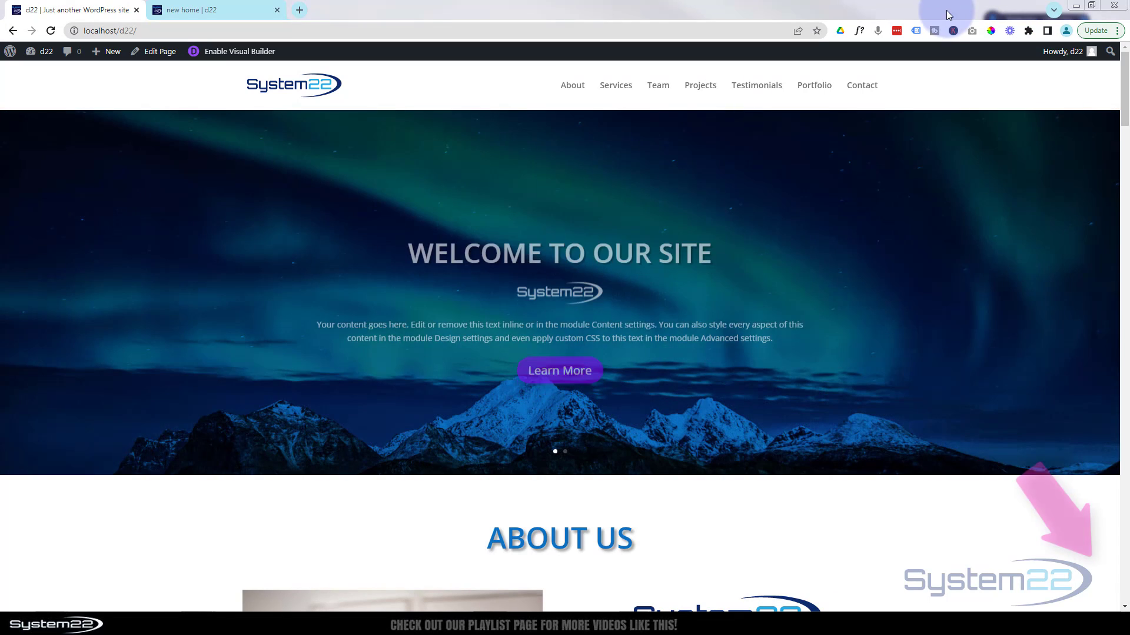
# - Tour the live site's About, Team, Projects, Testimonials, Portfolio and Contact sections via the menu
pyautogui.click(573, 84)
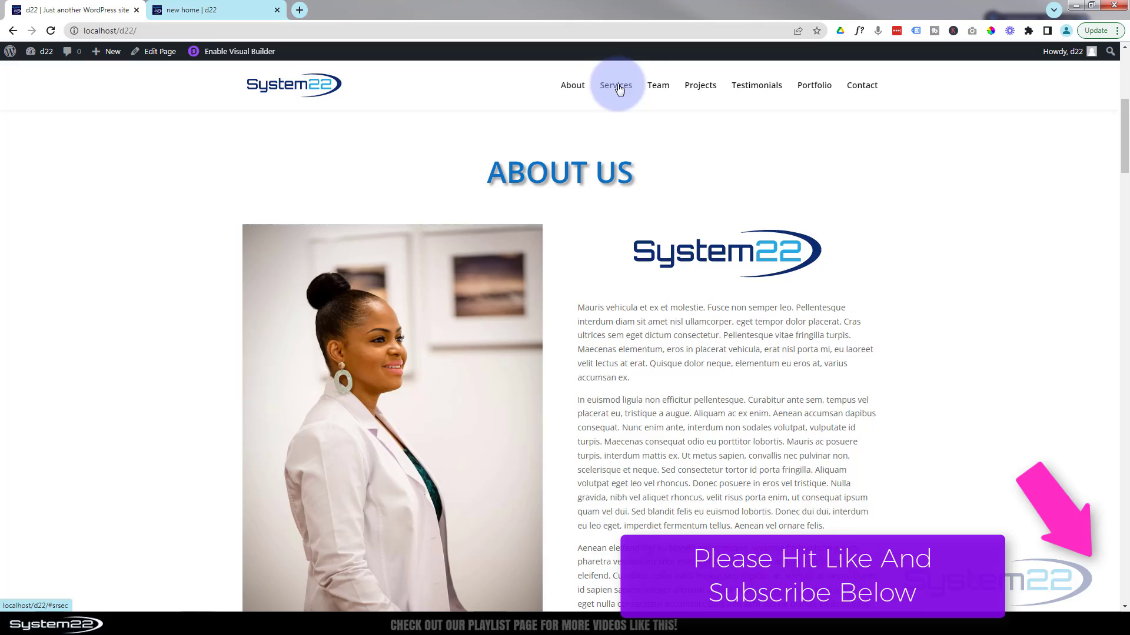
pyautogui.click(656, 87)
pyautogui.click(701, 87)
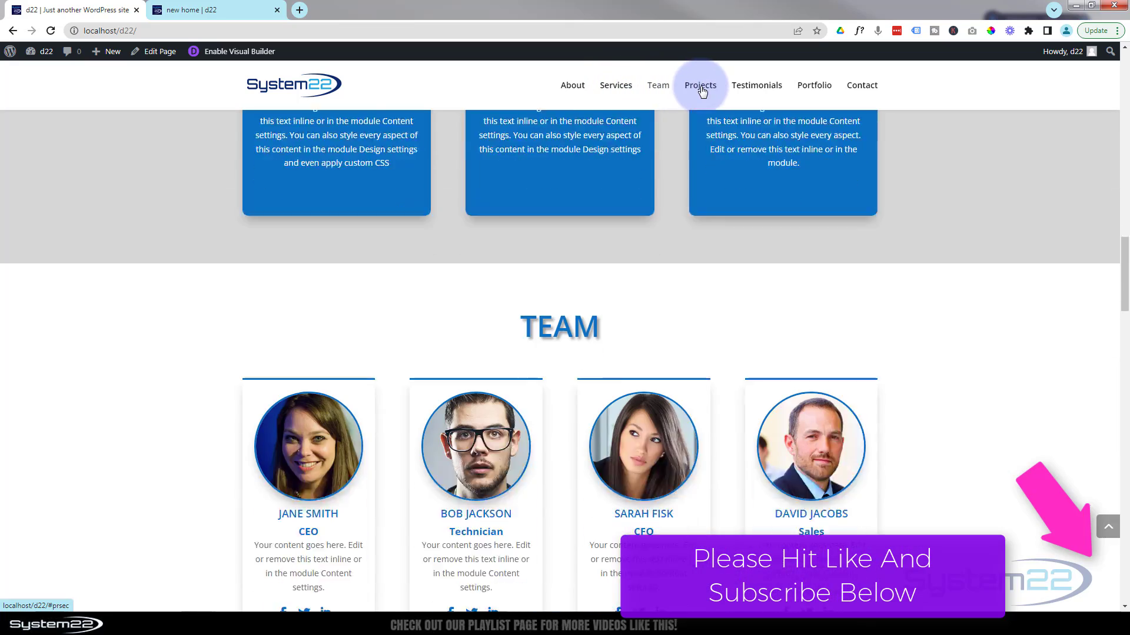
pyautogui.click(766, 93)
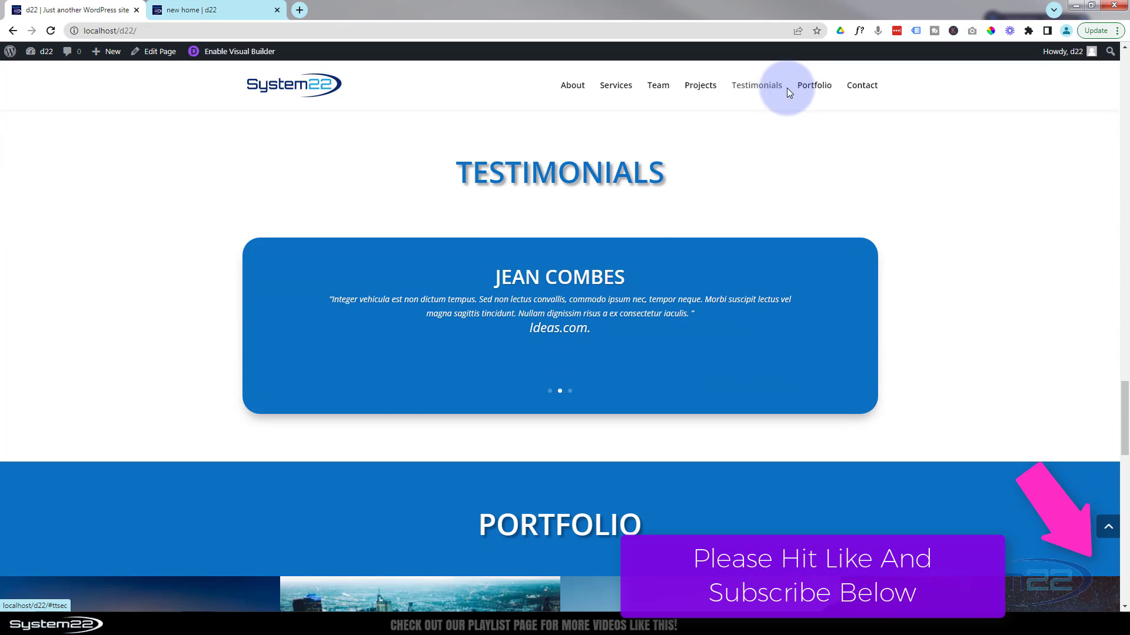
pyautogui.click(814, 88)
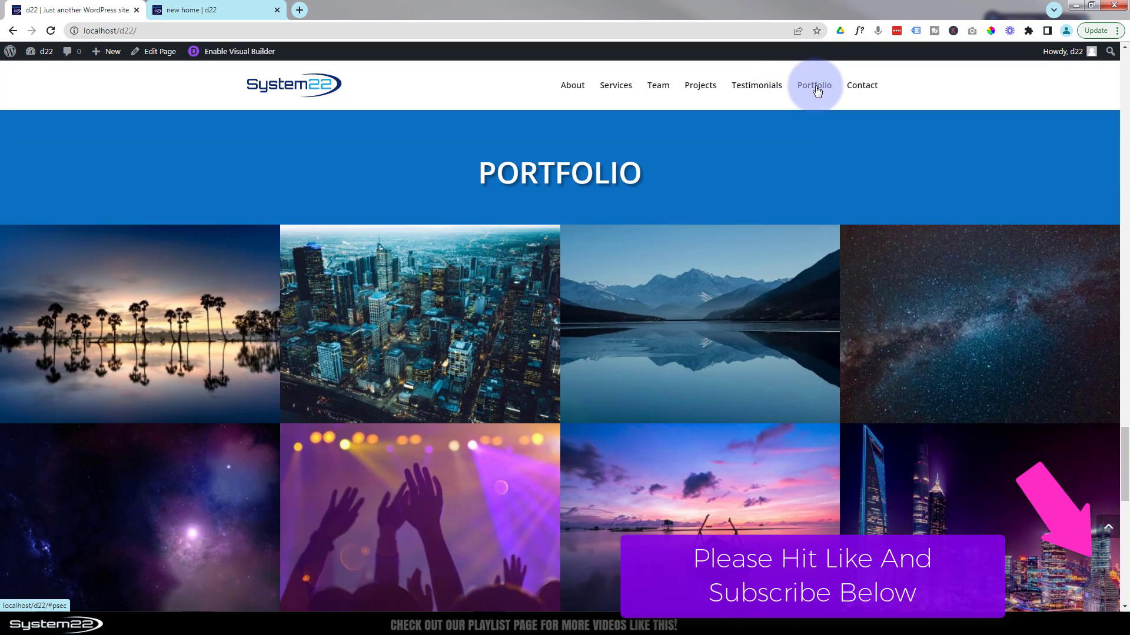
pyautogui.click(862, 87)
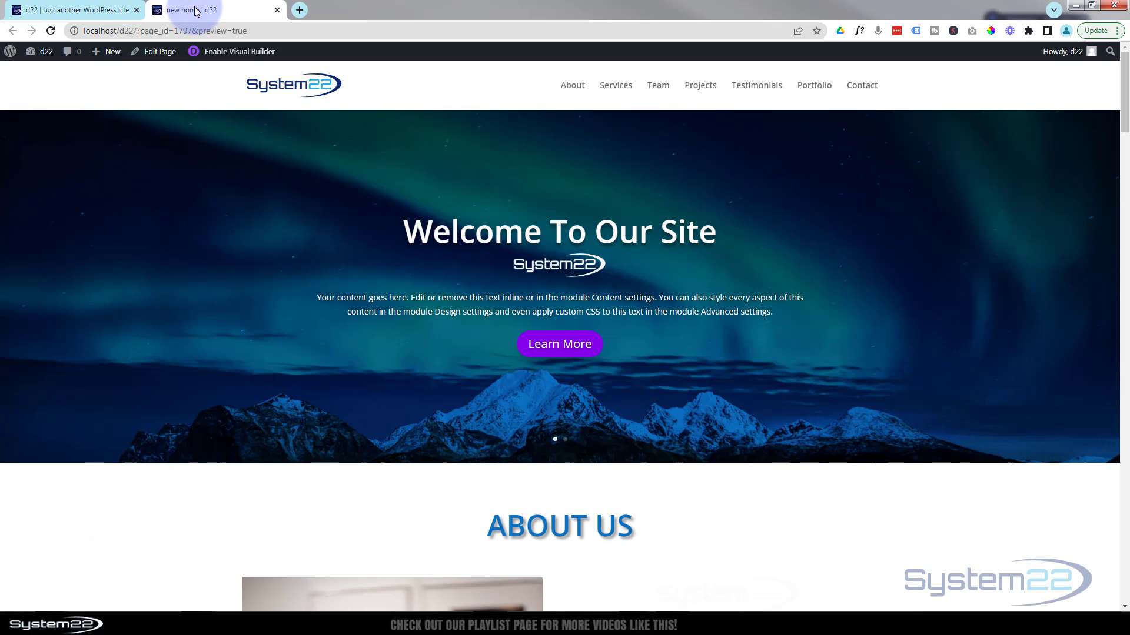
# - Switch to the 'new home | d22' page and enable the Visual Builder
pyautogui.click(196, 10)
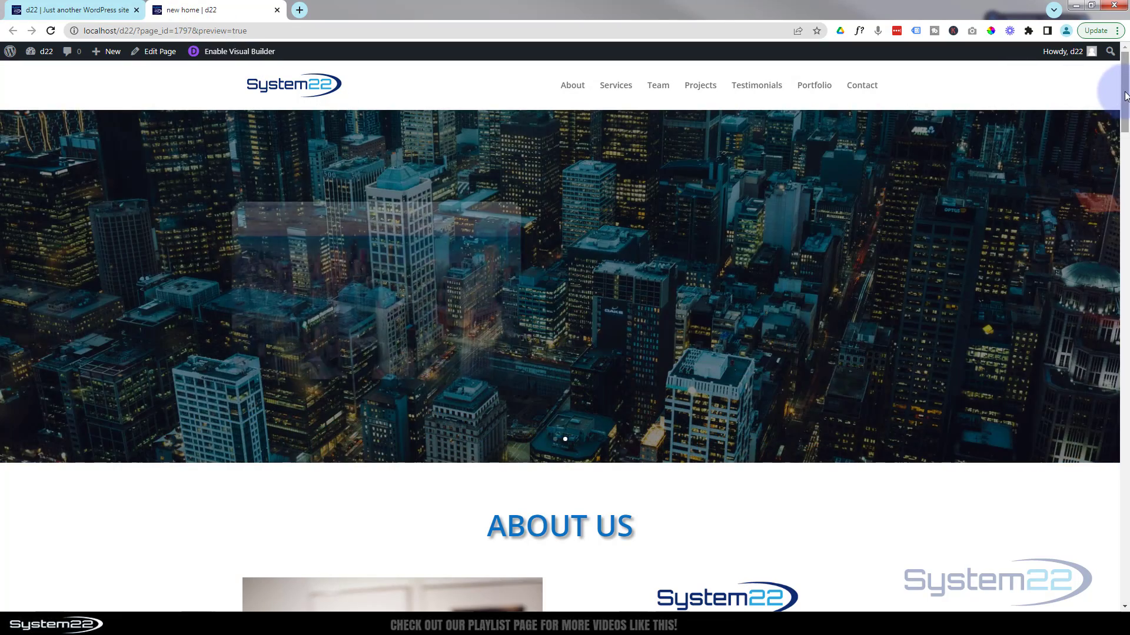
pyautogui.moveTo(1125, 96); pyautogui.dragTo(1109, 557)
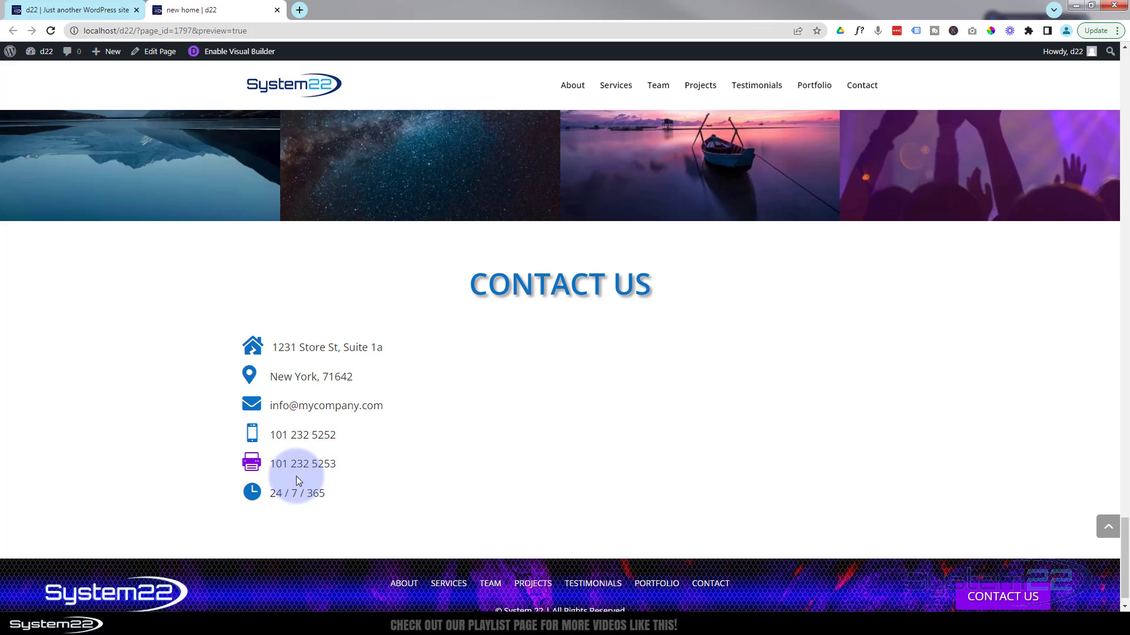
pyautogui.click(256, 52)
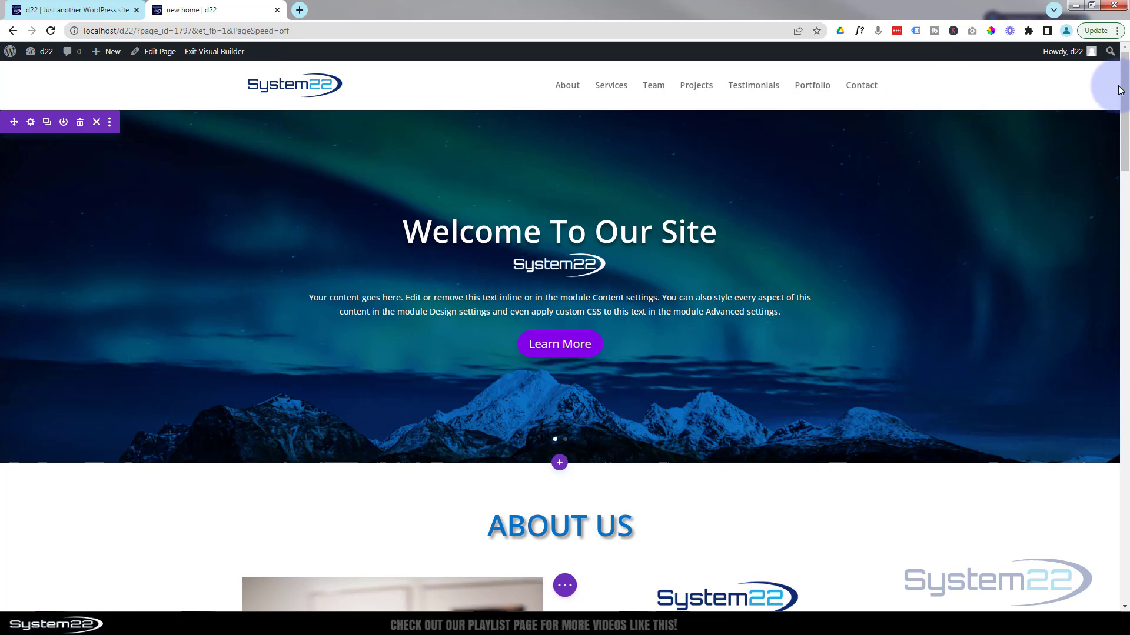
# - Open the module picker in the empty right column of the Contact Us section
pyautogui.moveTo(1120, 90); pyautogui.dragTo(1125, 565)
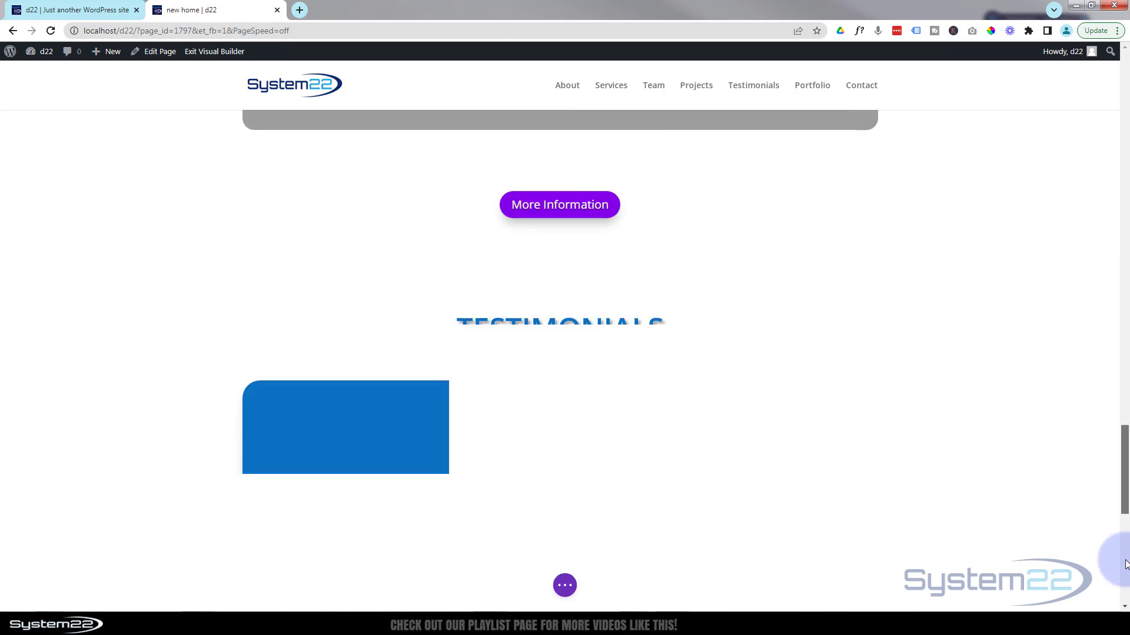
pyautogui.scroll(-10, 1125, 564)
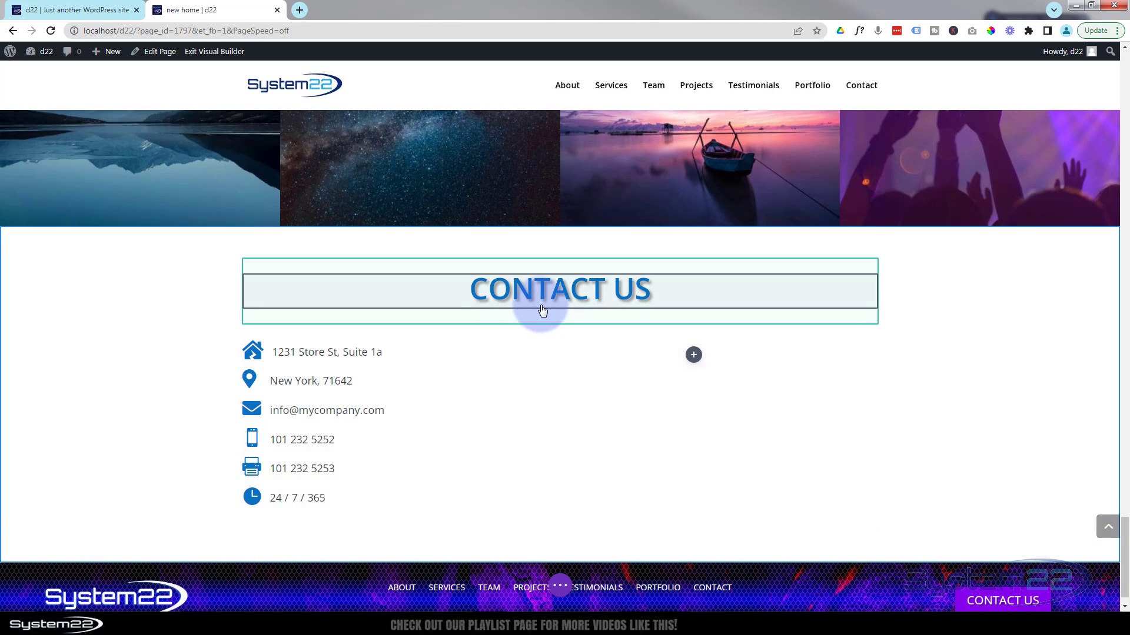
pyautogui.click(542, 310)
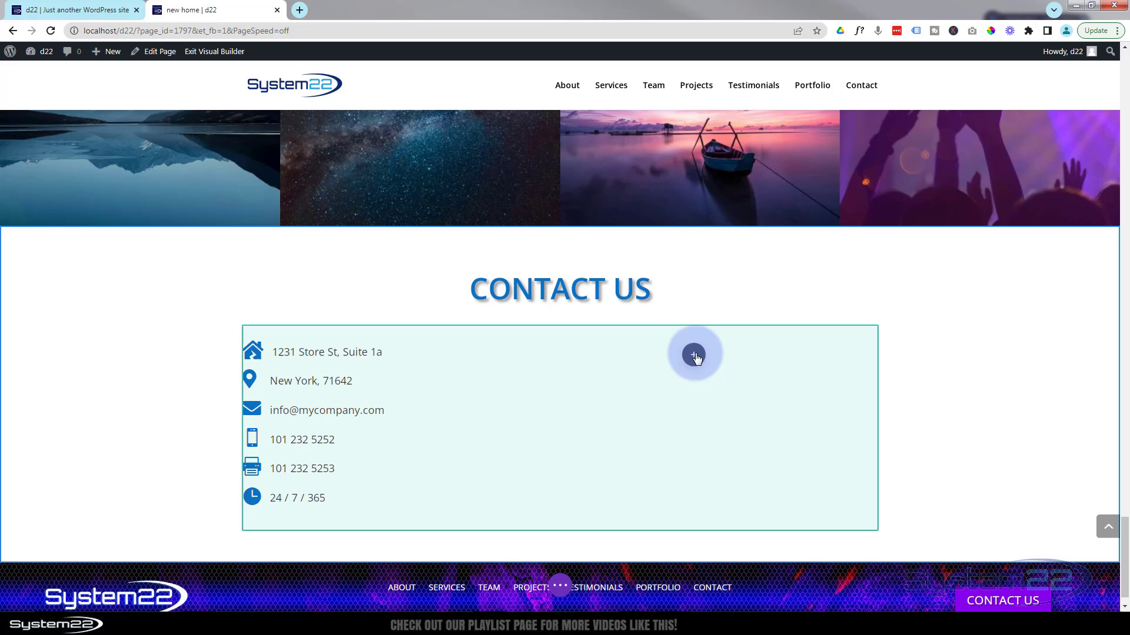
# - Insert a Contact Form module into the empty column and reposition its settings panel
pyautogui.click(694, 356)
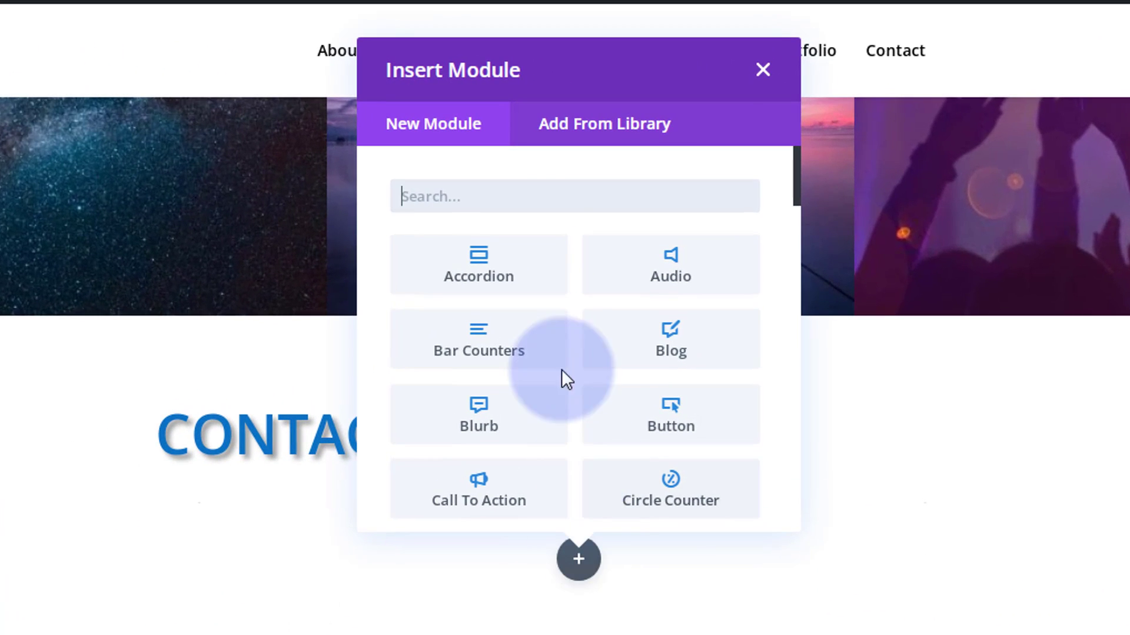
pyautogui.scroll(-2, 495, 272)
pyautogui.scroll(-5, 497, 270)
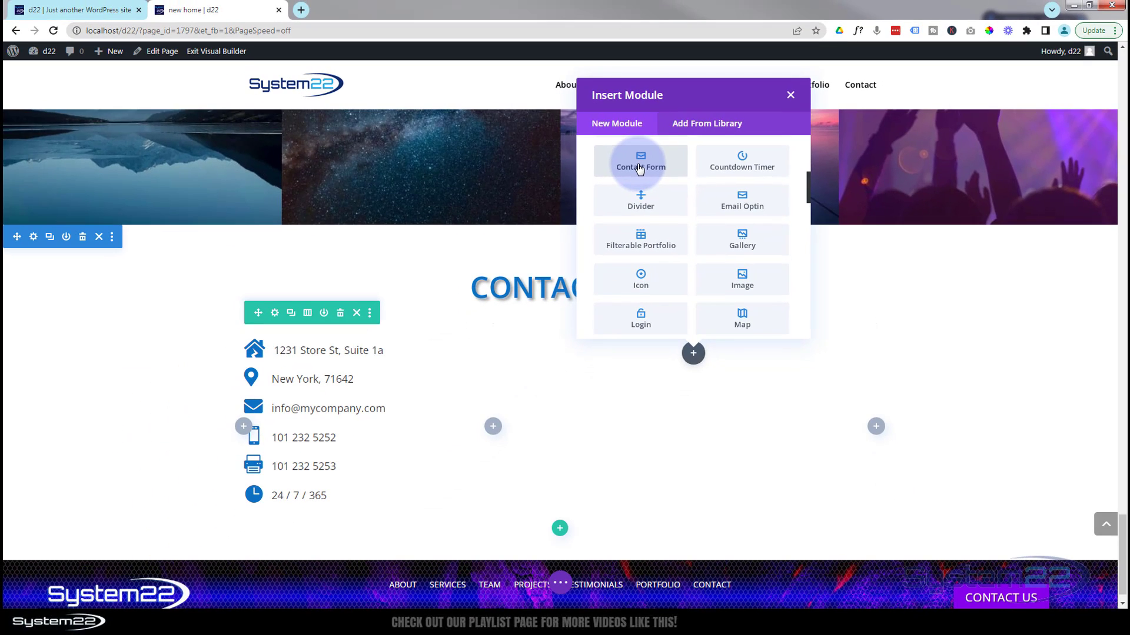
pyautogui.click(640, 168)
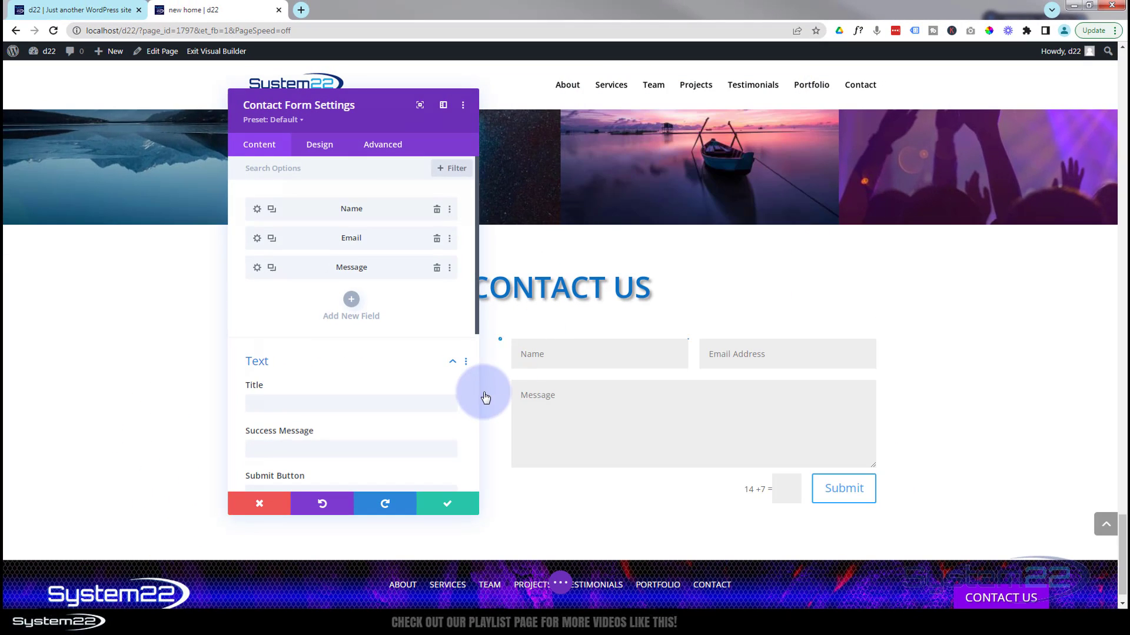
pyautogui.moveTo(377, 124); pyautogui.dragTo(385, 140)
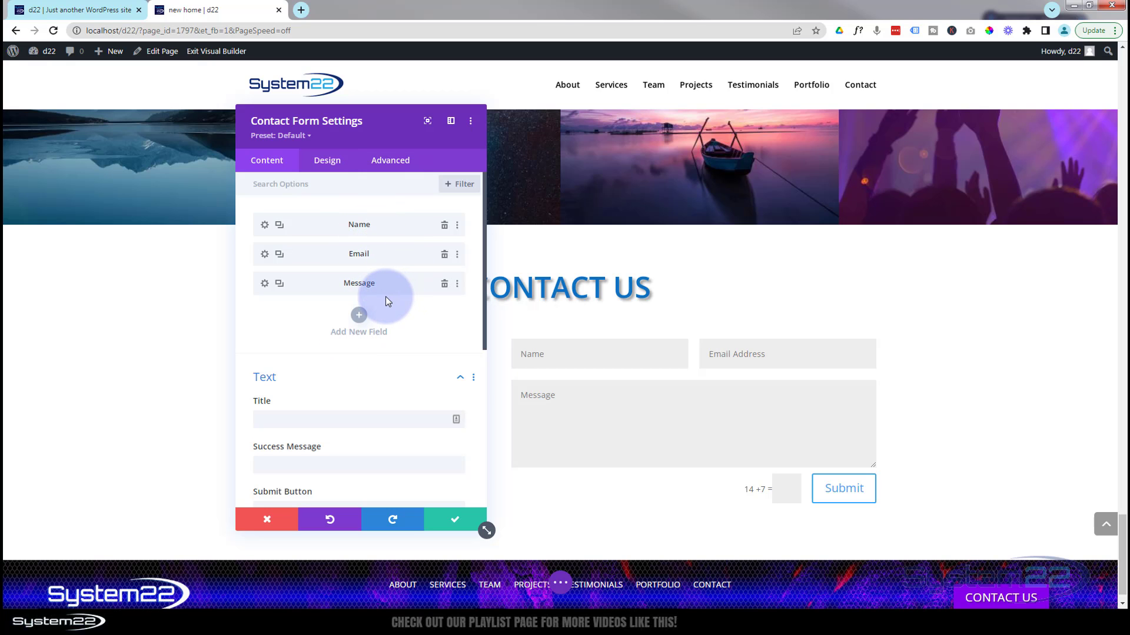
pyautogui.scroll(-2, 329, 347)
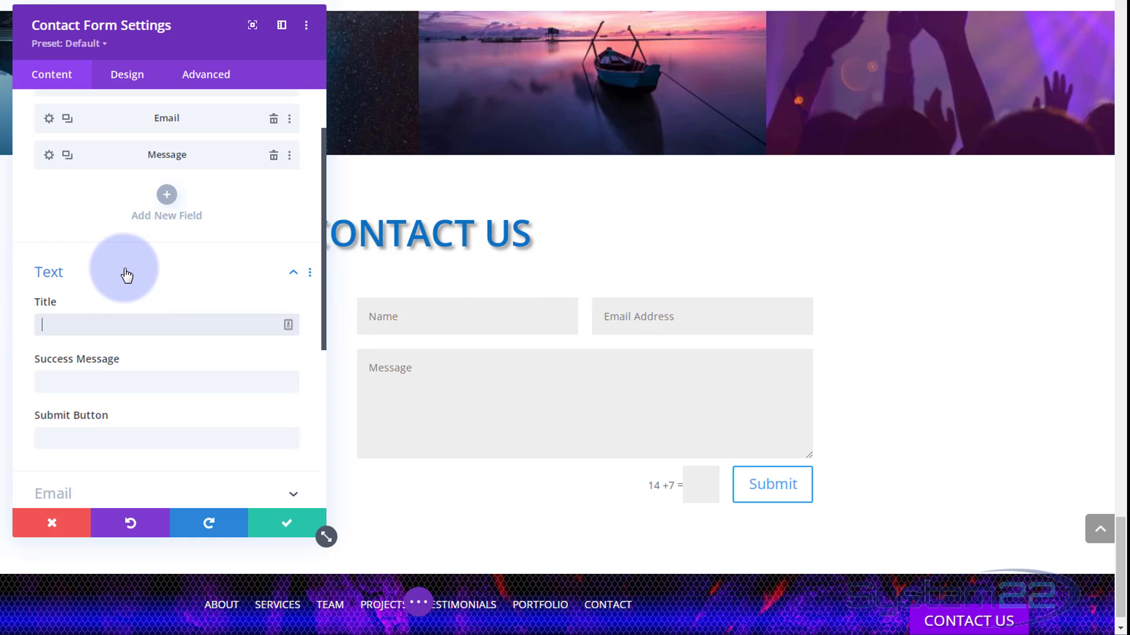
# - Clear the form title and set the success message to 'Message Sent!'
pyautogui.write('orm')
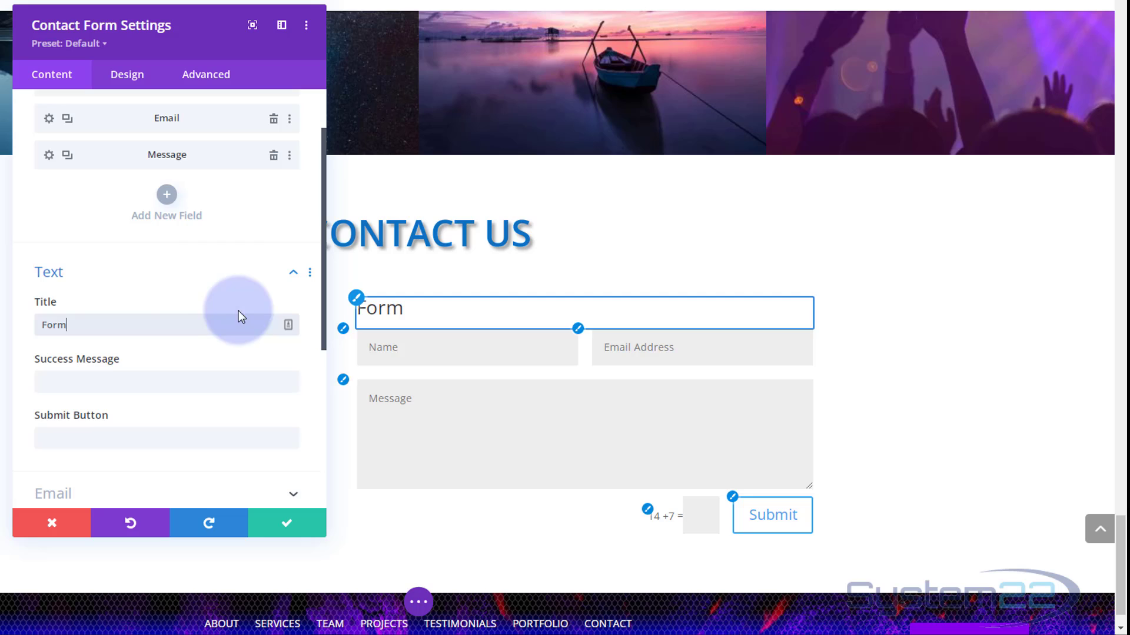
pyautogui.moveTo(81, 323); pyautogui.dragTo(23, 322)
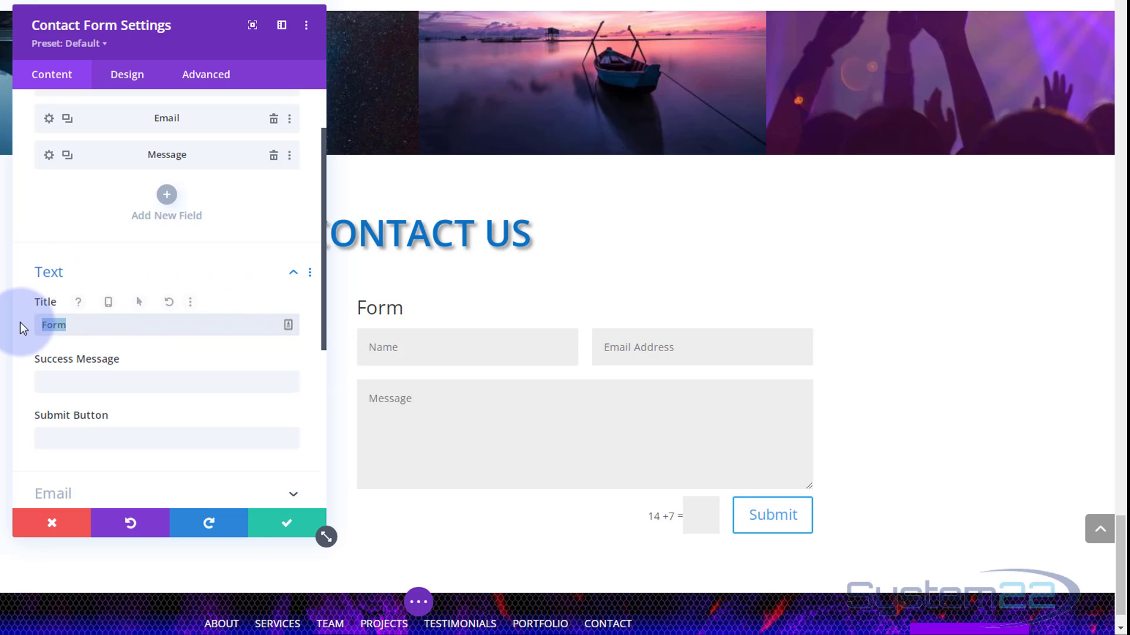
pyautogui.press('BackSpace')
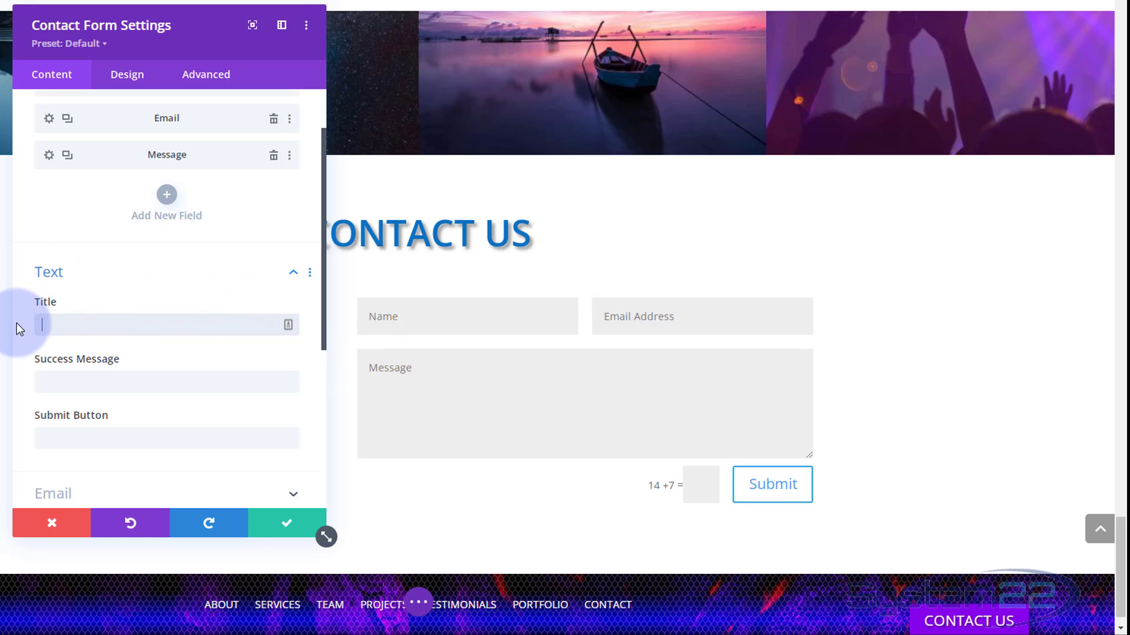
pyautogui.click(55, 379)
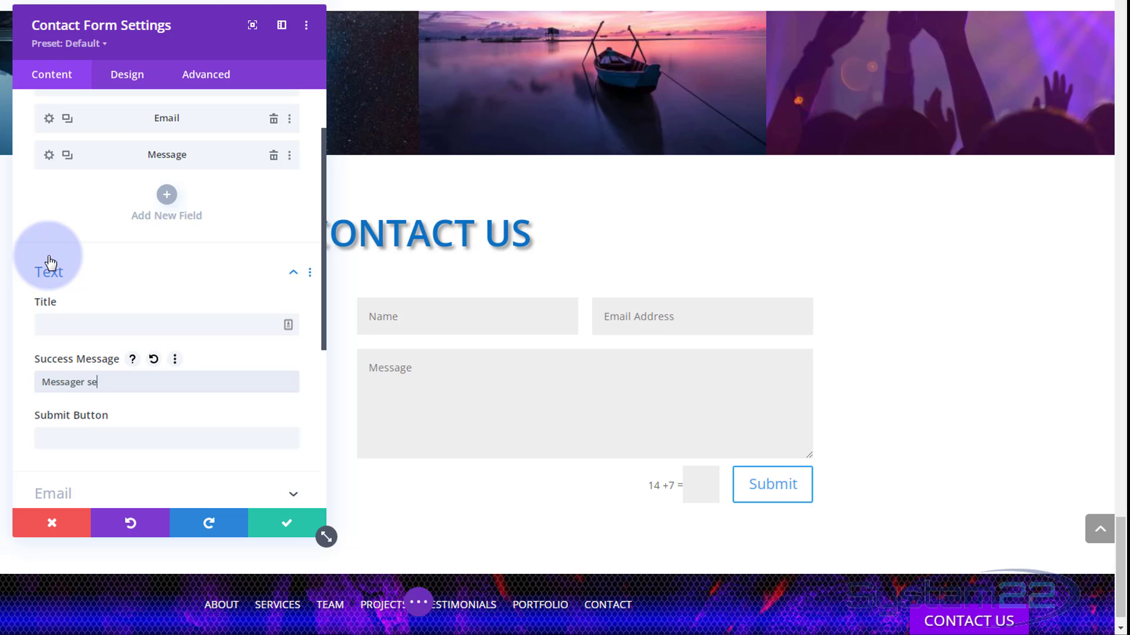
pyautogui.write('Messager sent')
pyautogui.press('BackSpace')
pyautogui.press('BackSpace')
pyautogui.press('BackSpace')
pyautogui.press('BackSpace')
pyautogui.press('BackSpace')
pyautogui.press('BackSpace')
pyautogui.write('Sent!')
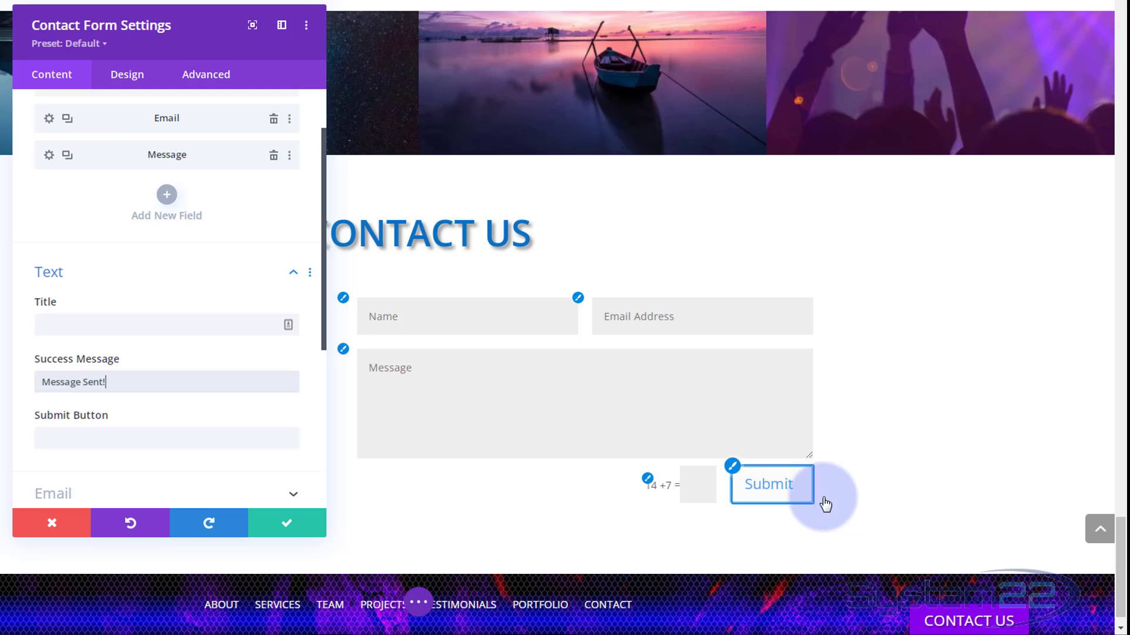
# - Leave the Submit Button text empty so the button keeps its default Submit label
pyautogui.click(96, 440)
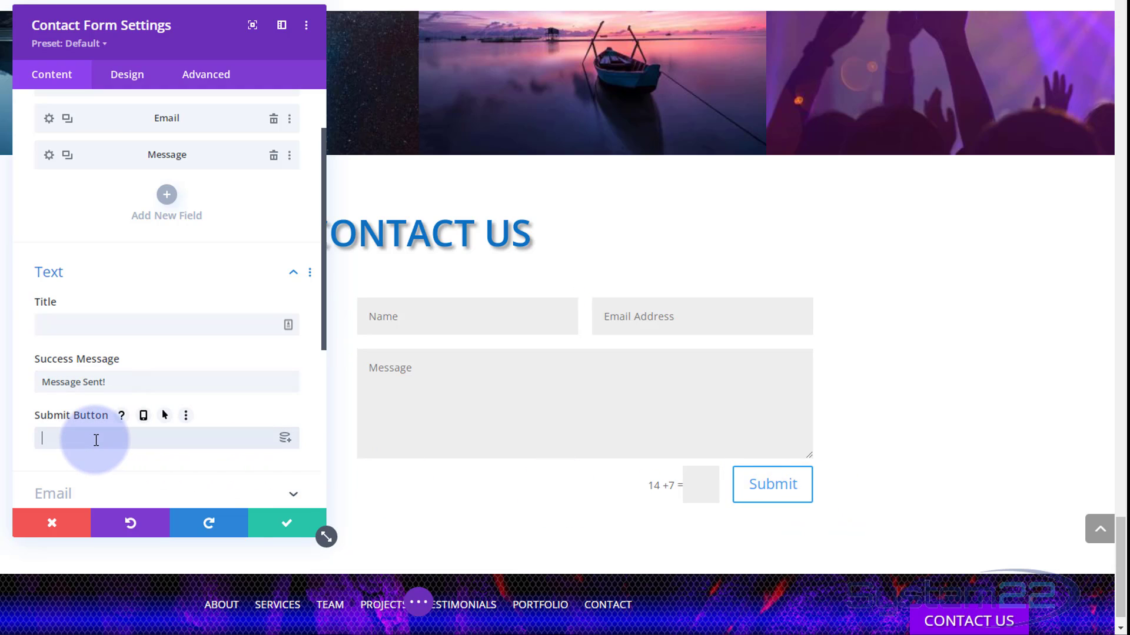
pyautogui.write('Send')
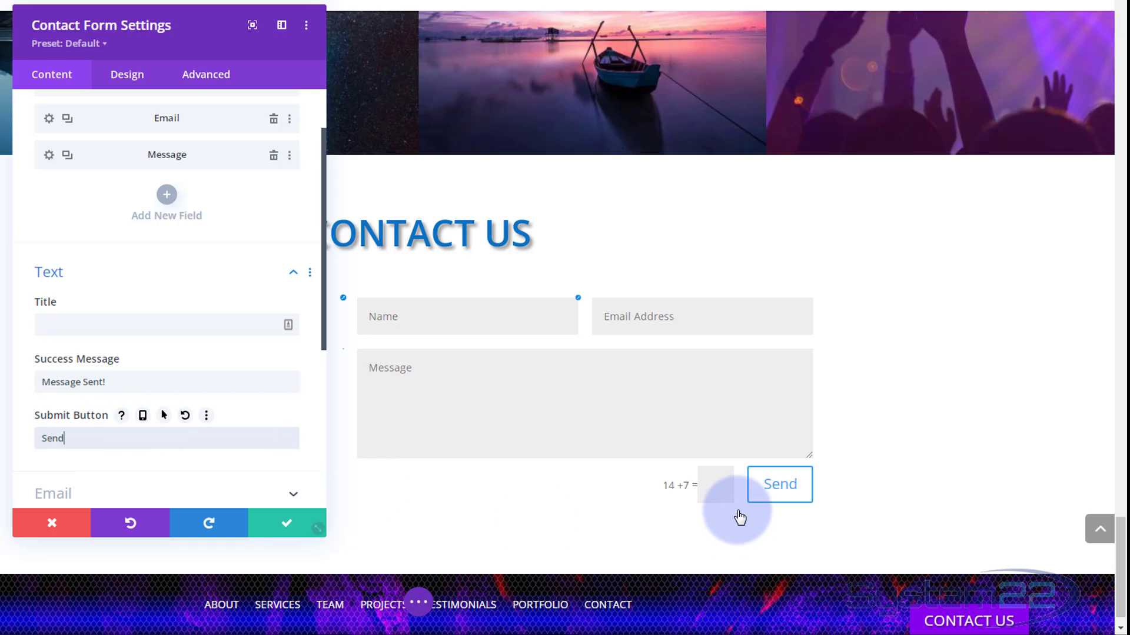
pyautogui.doubleClick(76, 440)
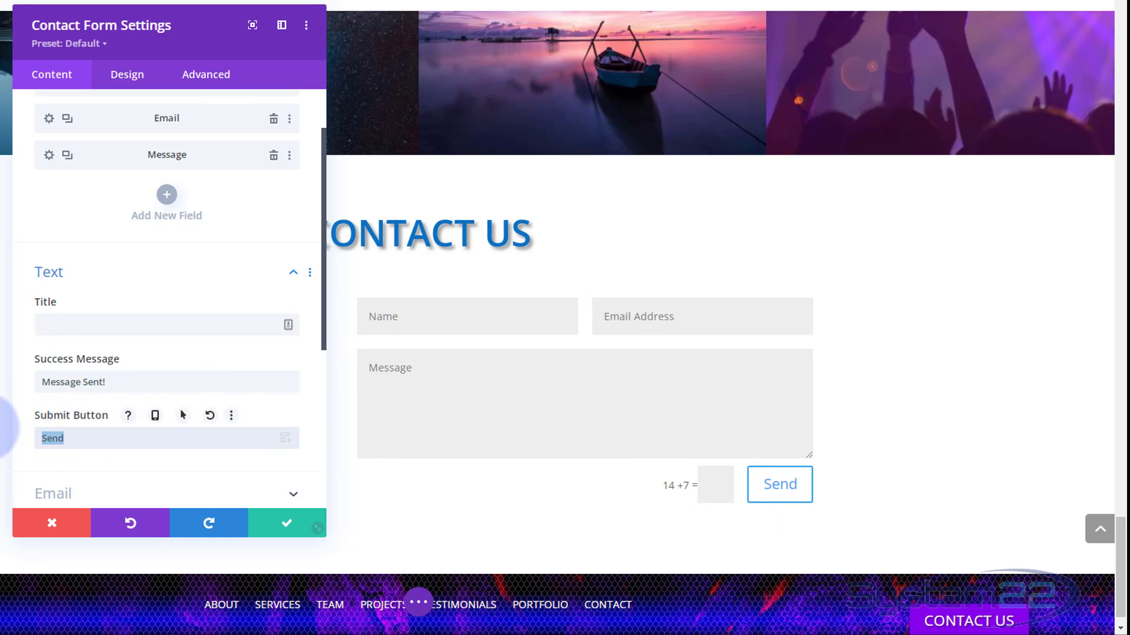
pyautogui.press('BackSpace')
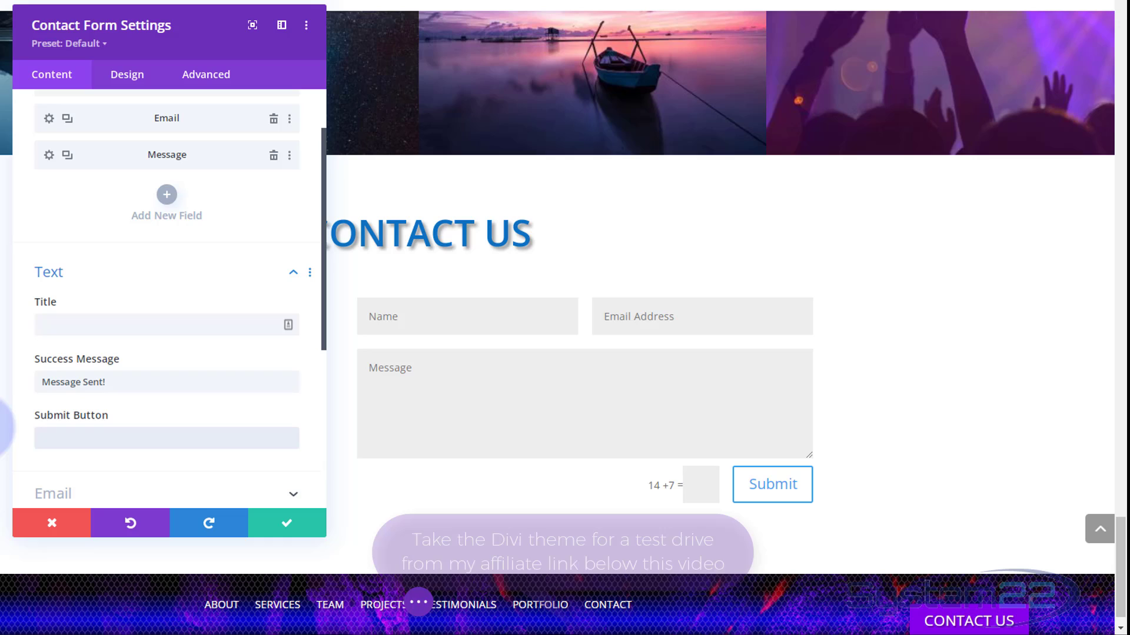
# - Enter the recipient e-mail address in the form's Email settings
pyautogui.scroll(-5, 123, 318)
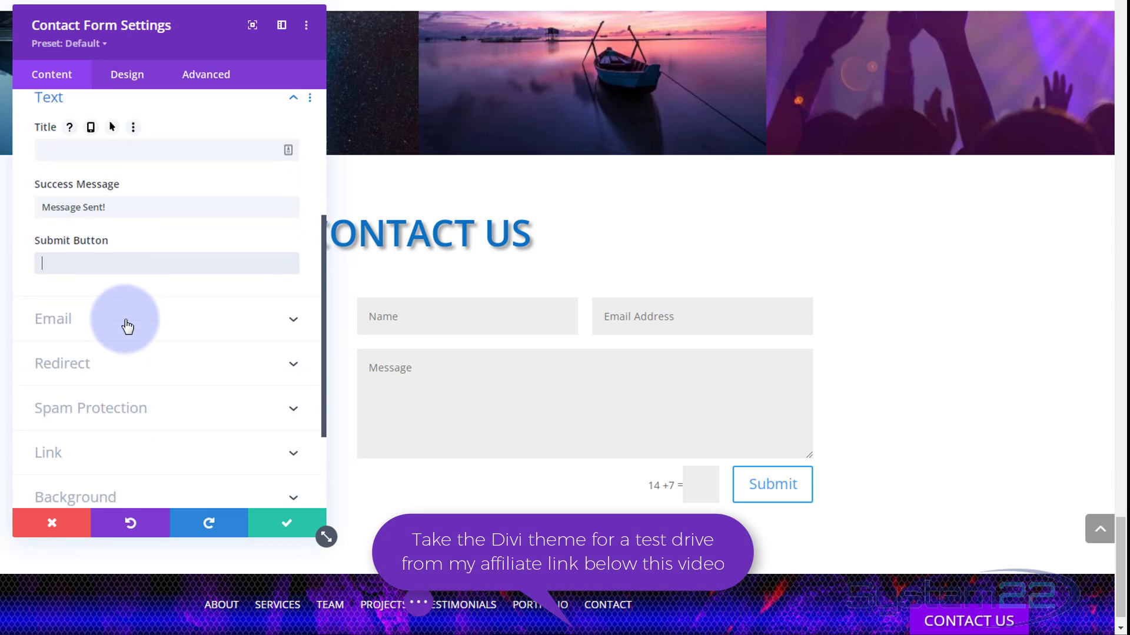
pyautogui.click(114, 211)
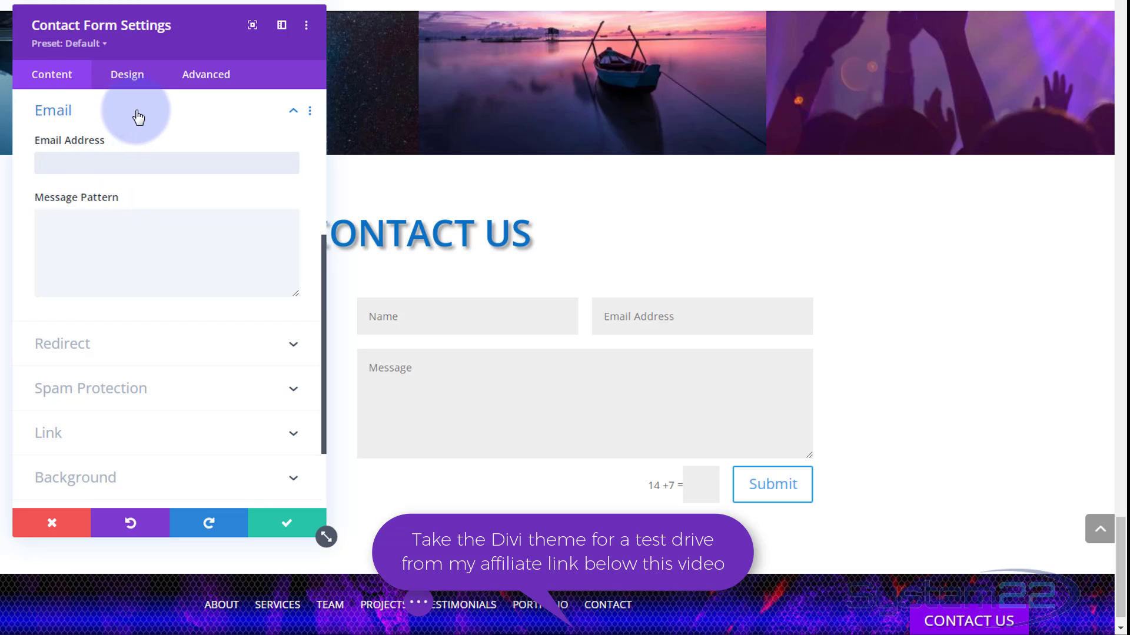
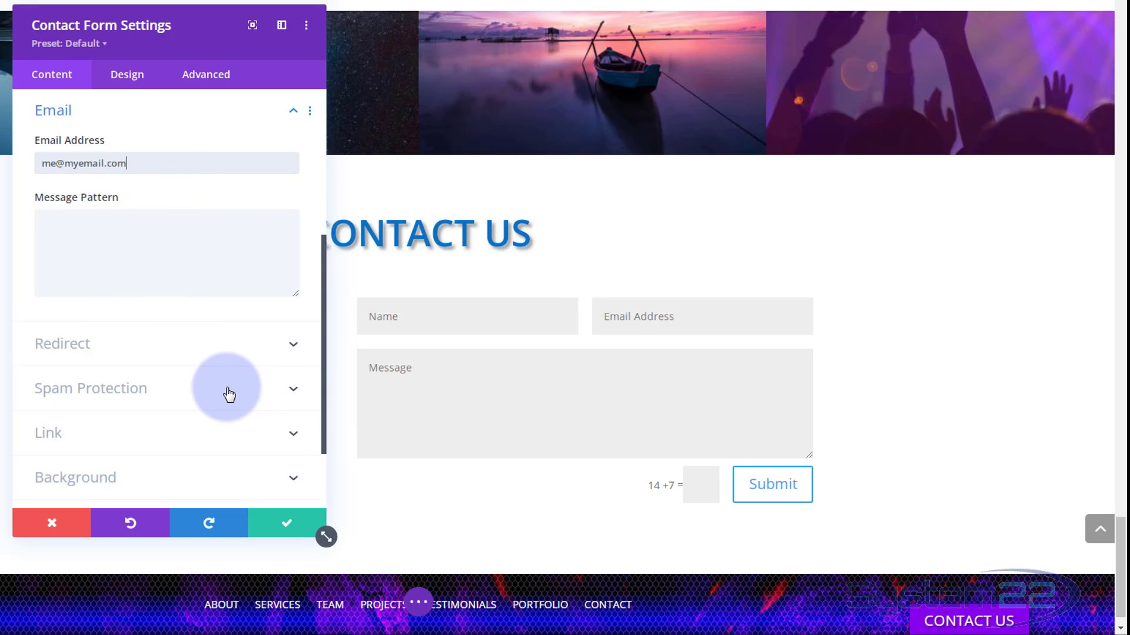
# - Expand Redirect and try Enable Redirect URL, leaving it set to No
pyautogui.click(227, 355)
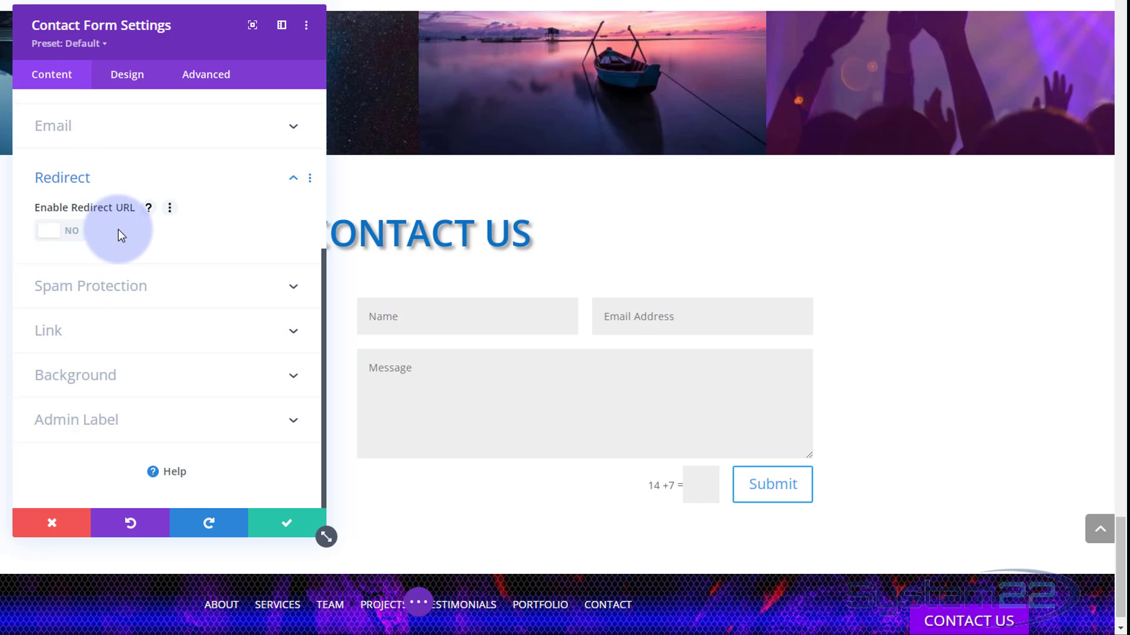
pyautogui.click(66, 237)
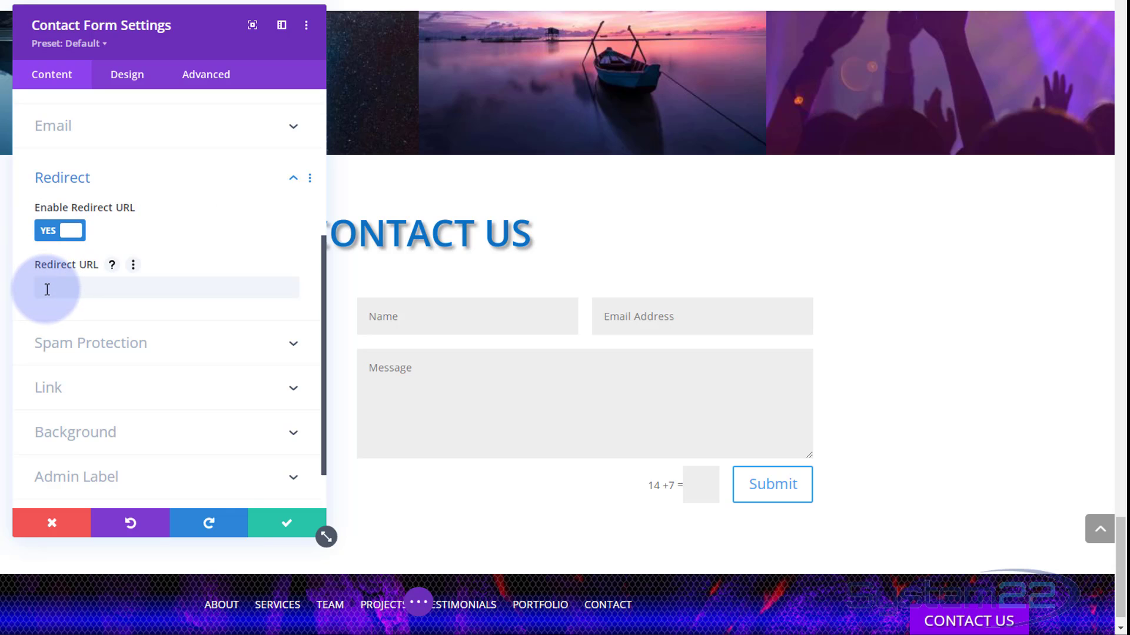
pyautogui.click(47, 233)
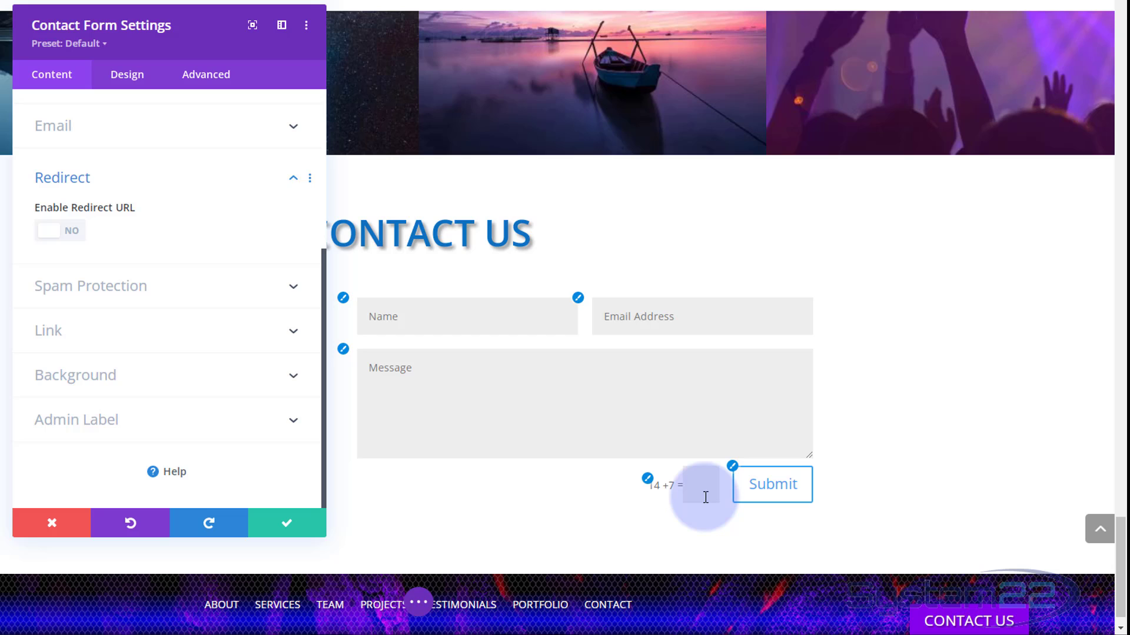
# - Turn off Use Basic Captcha, keep the spam protection service off, and move the panel aside
pyautogui.click(238, 303)
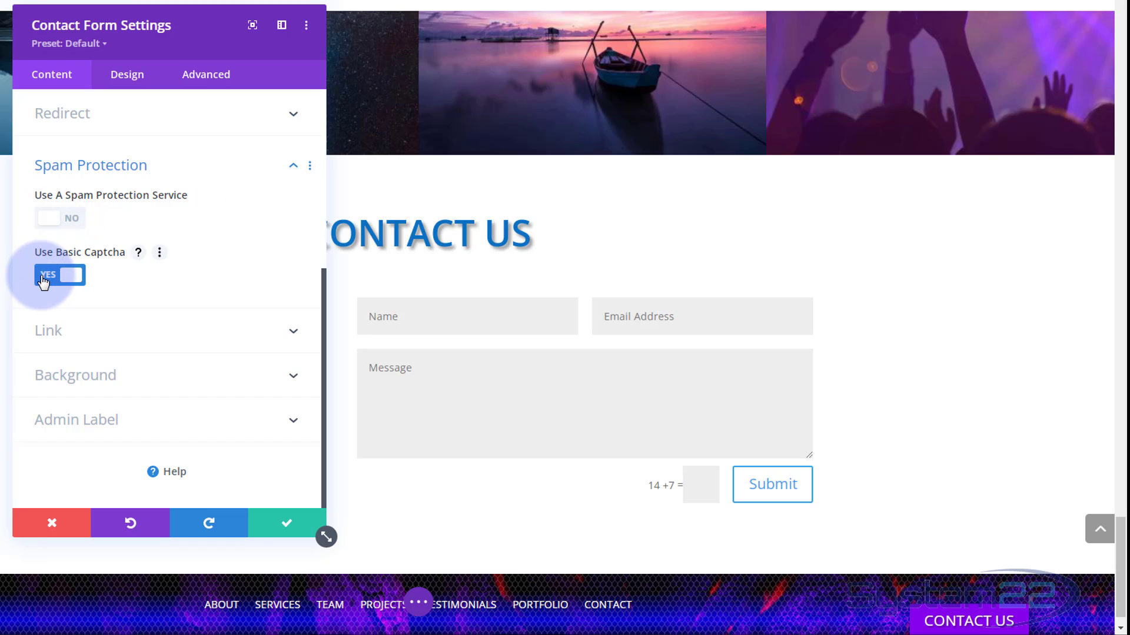
pyautogui.click(62, 277)
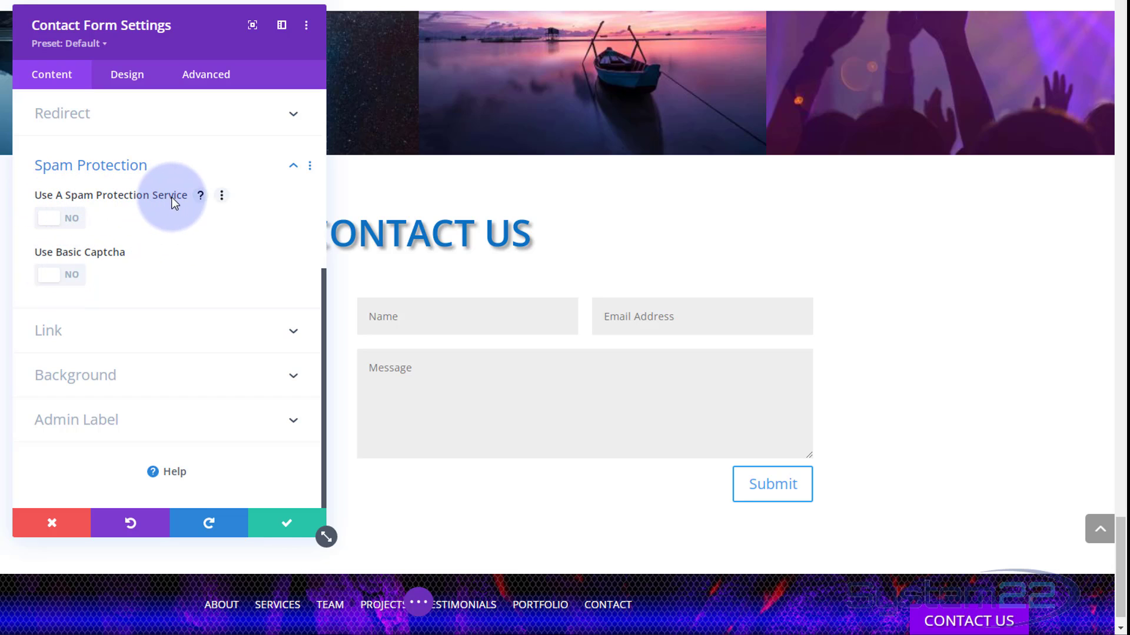
pyautogui.click(72, 220)
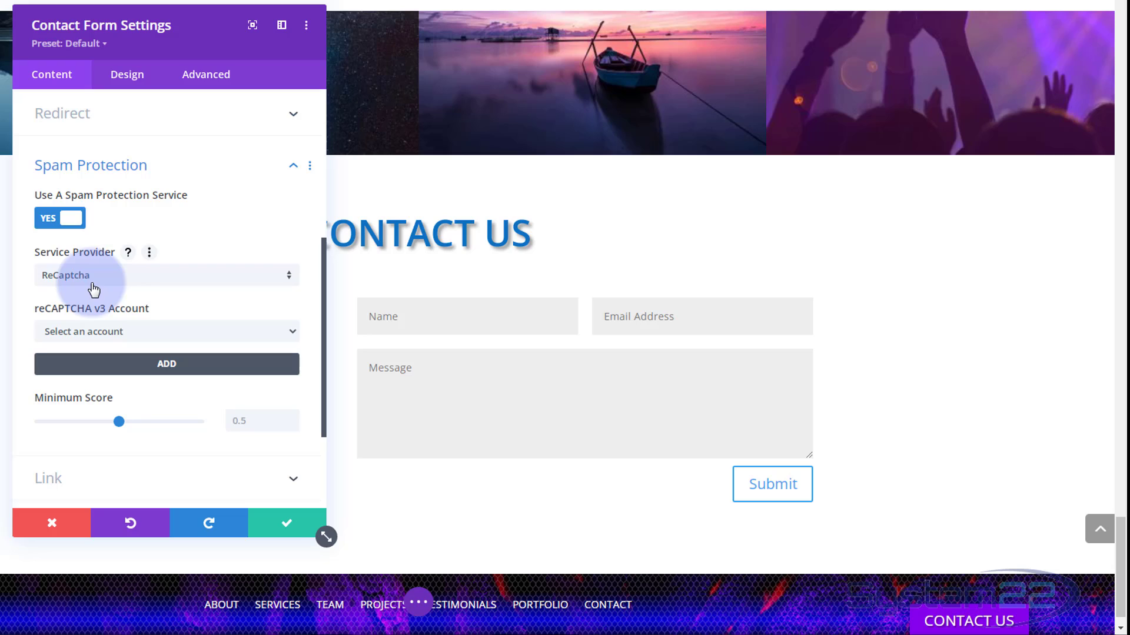
pyautogui.click(52, 221)
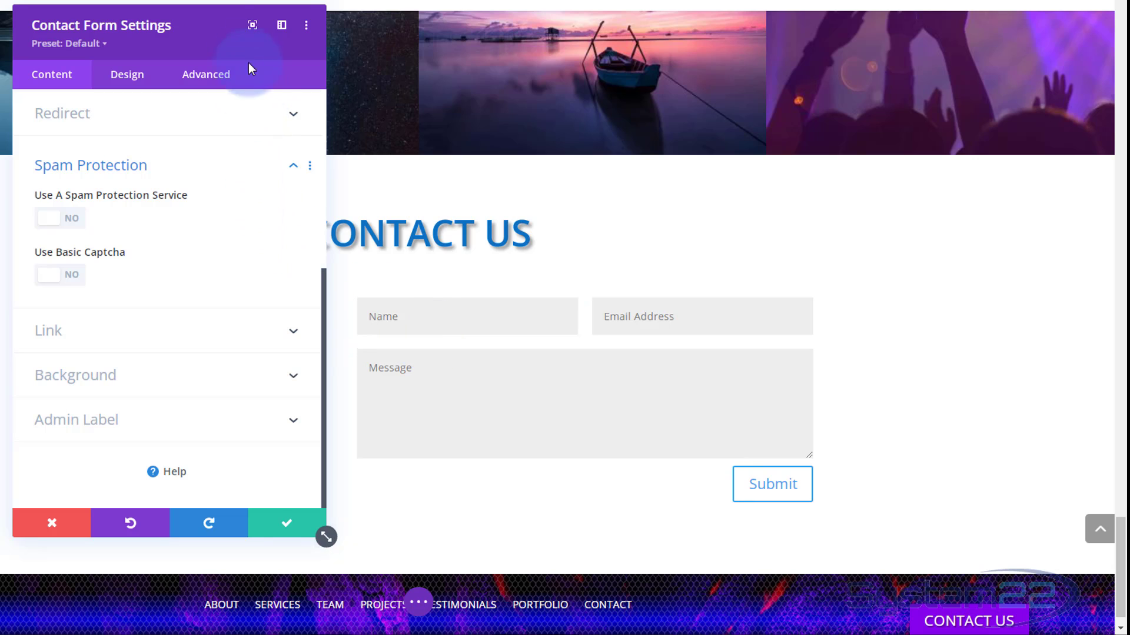
pyautogui.moveTo(221, 36); pyautogui.dragTo(134, 20)
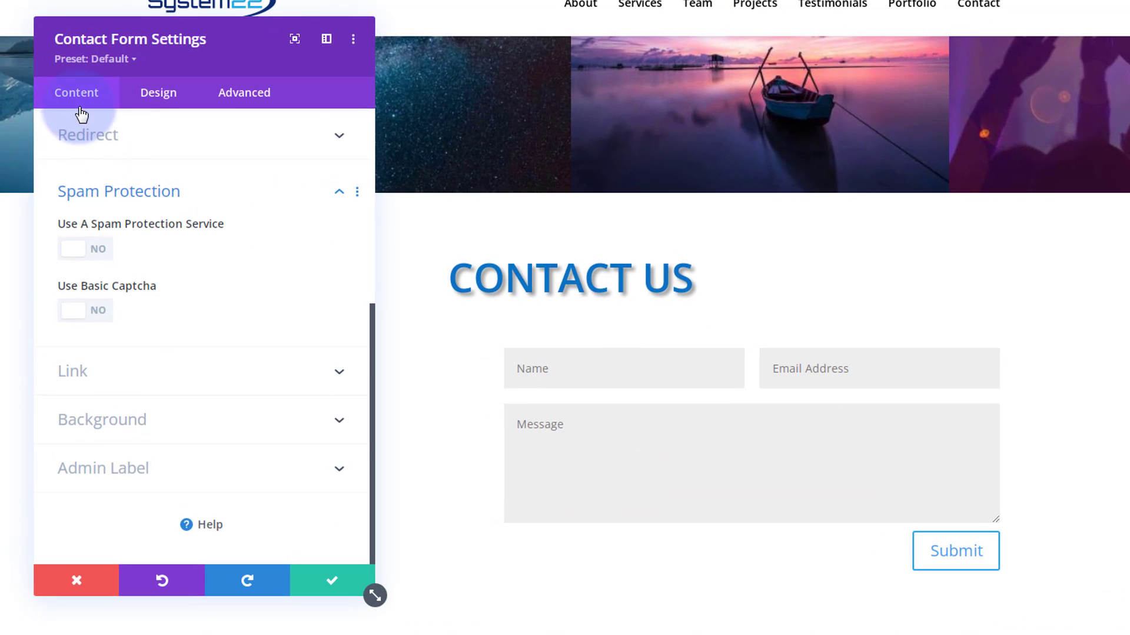
# - Add a new field with Field ID and Title both set to 'Subject'
pyautogui.scroll(6, 91, 500)
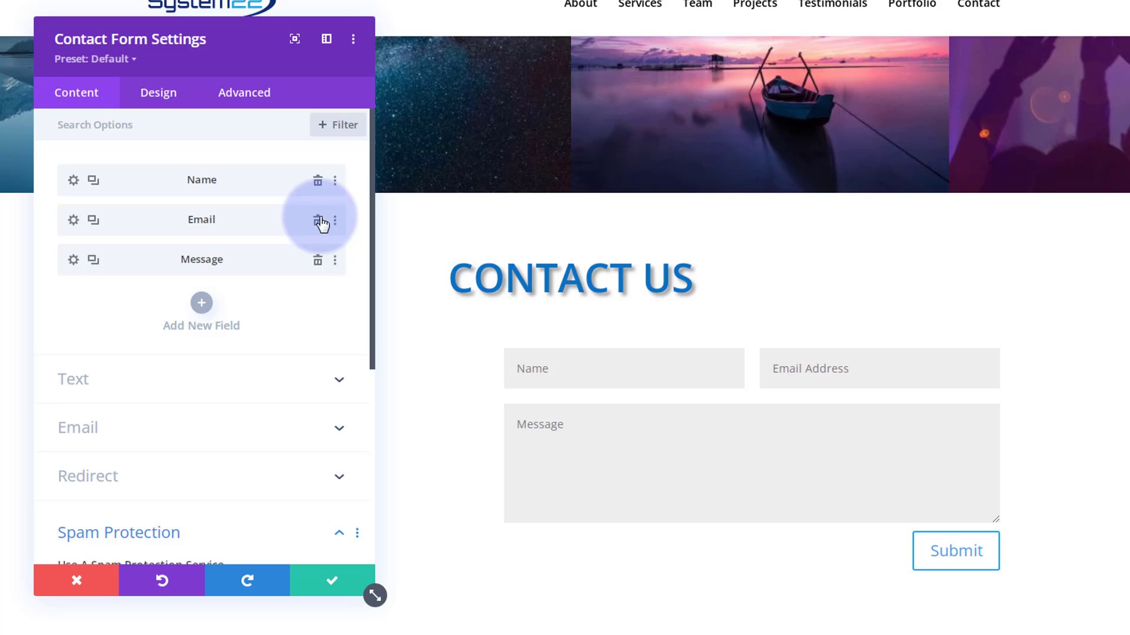
pyautogui.click(205, 304)
pyautogui.click(89, 223)
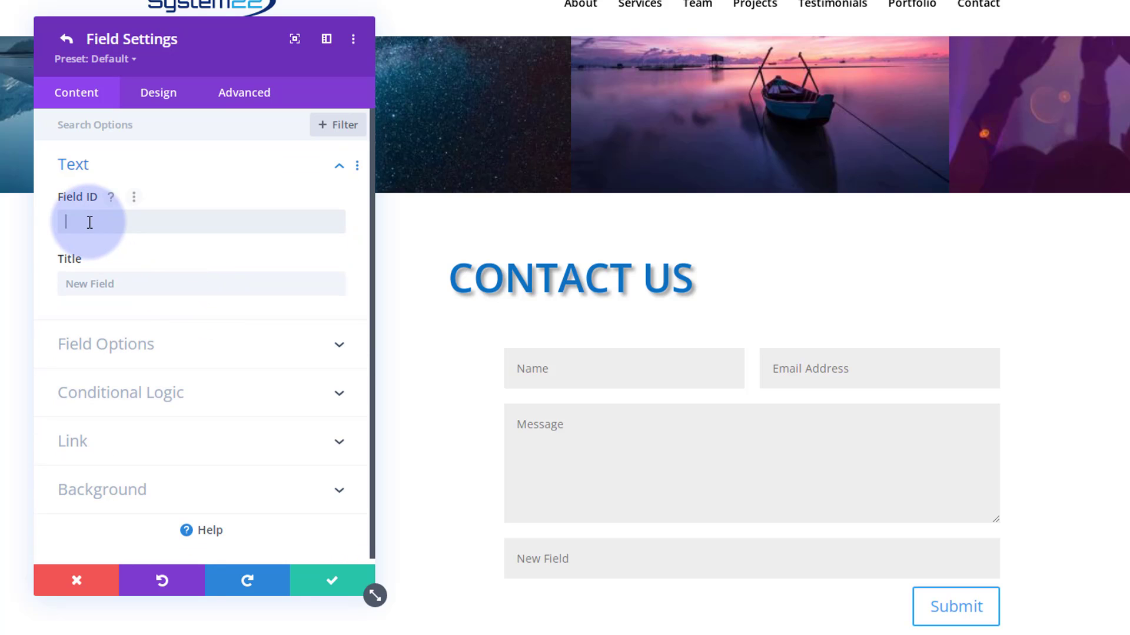
pyautogui.write('Subject')
pyautogui.moveTo(114, 217); pyautogui.dragTo(60, 213)
pyautogui.hotkey('ctrl', 'c')
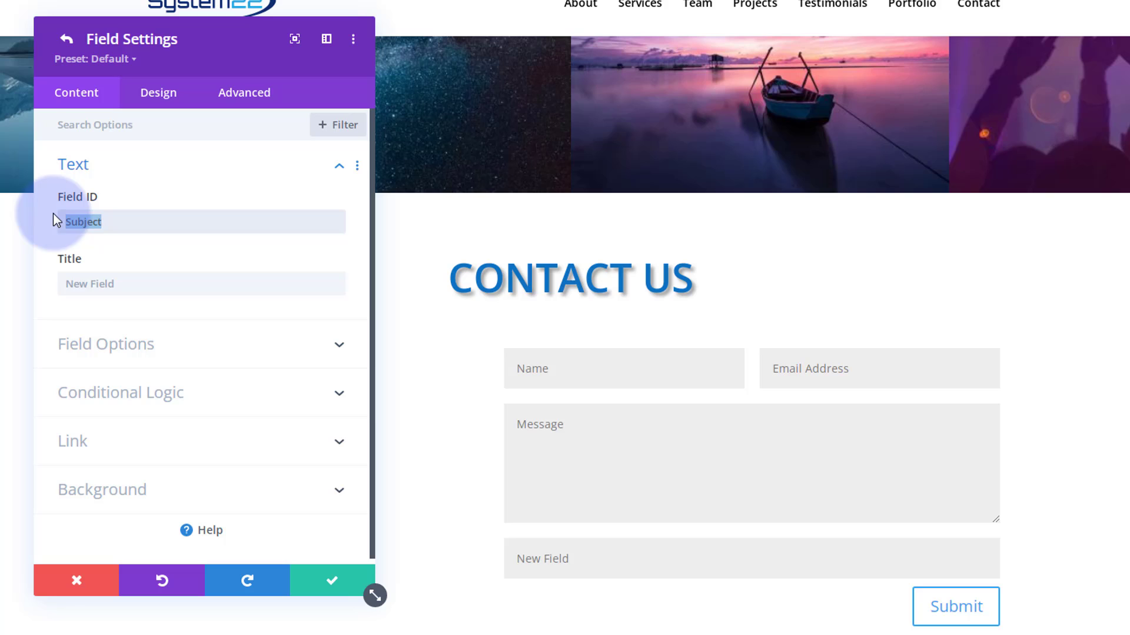
pyautogui.click(70, 286)
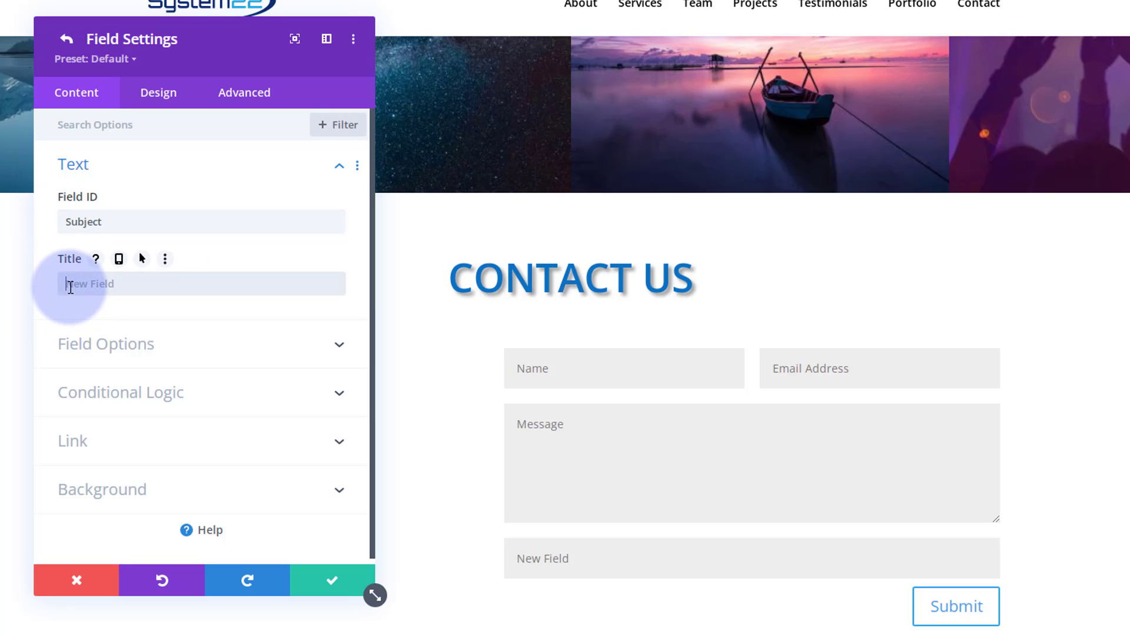
pyautogui.hotkey('ctrl', 'v')
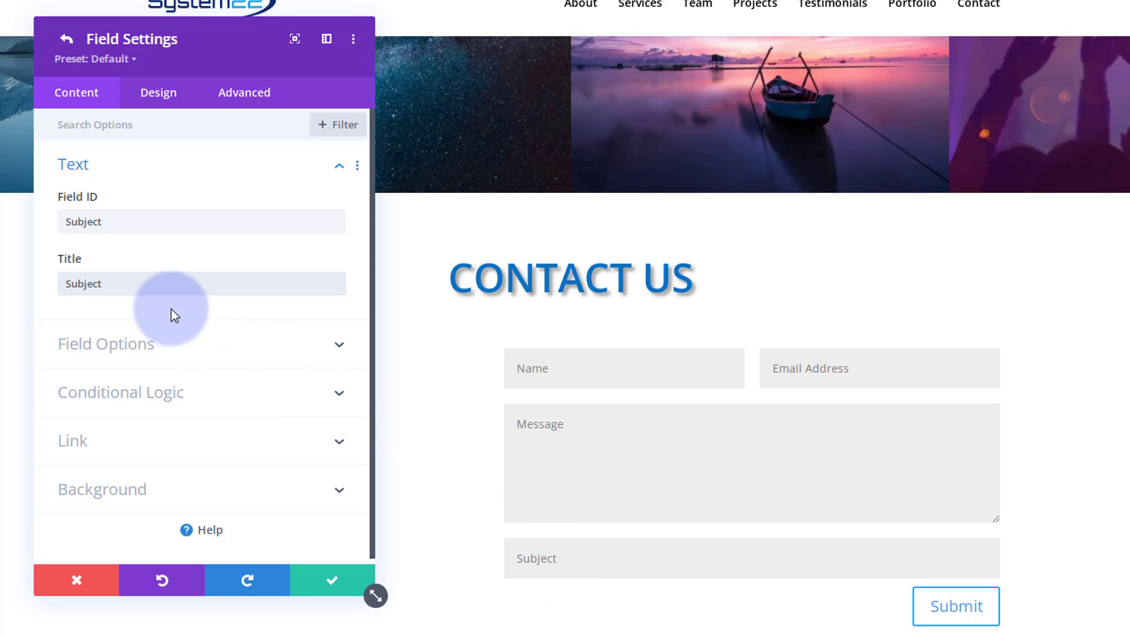
# - Keep the Subject field as an Input Field allowing All symbols, with Required set to Yes
pyautogui.click(243, 352)
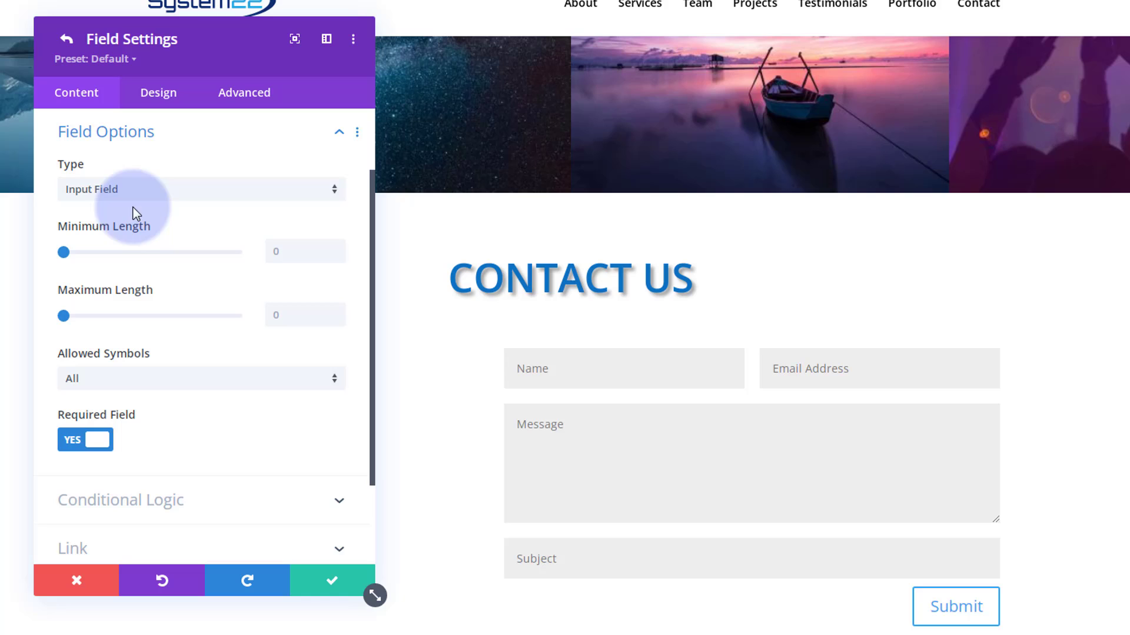
pyautogui.click(160, 196)
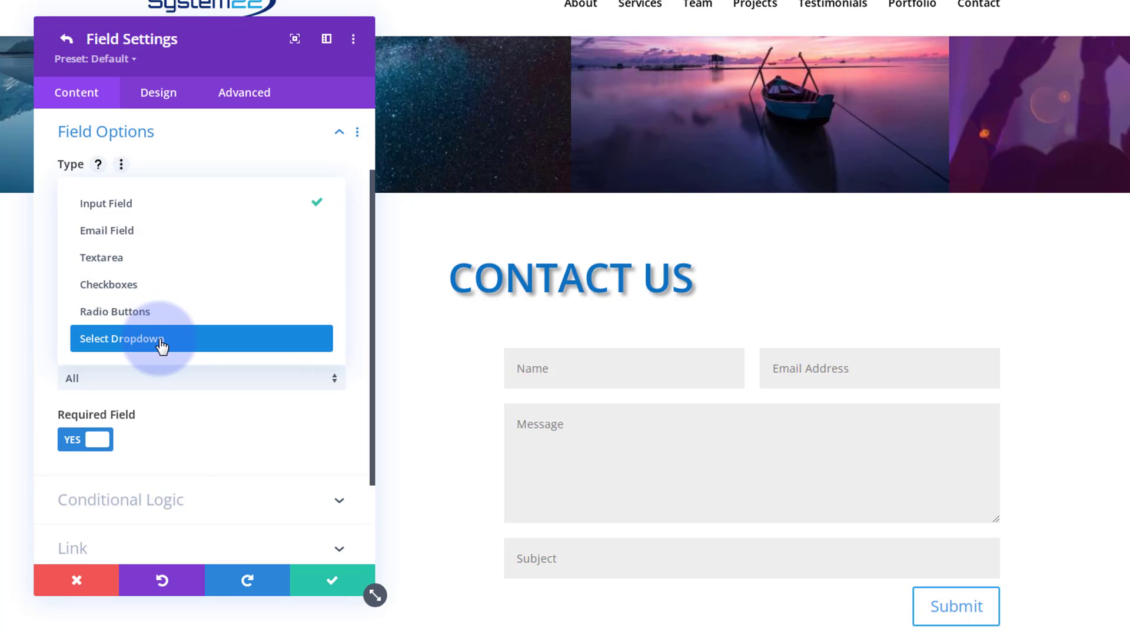
pyautogui.click(52, 207)
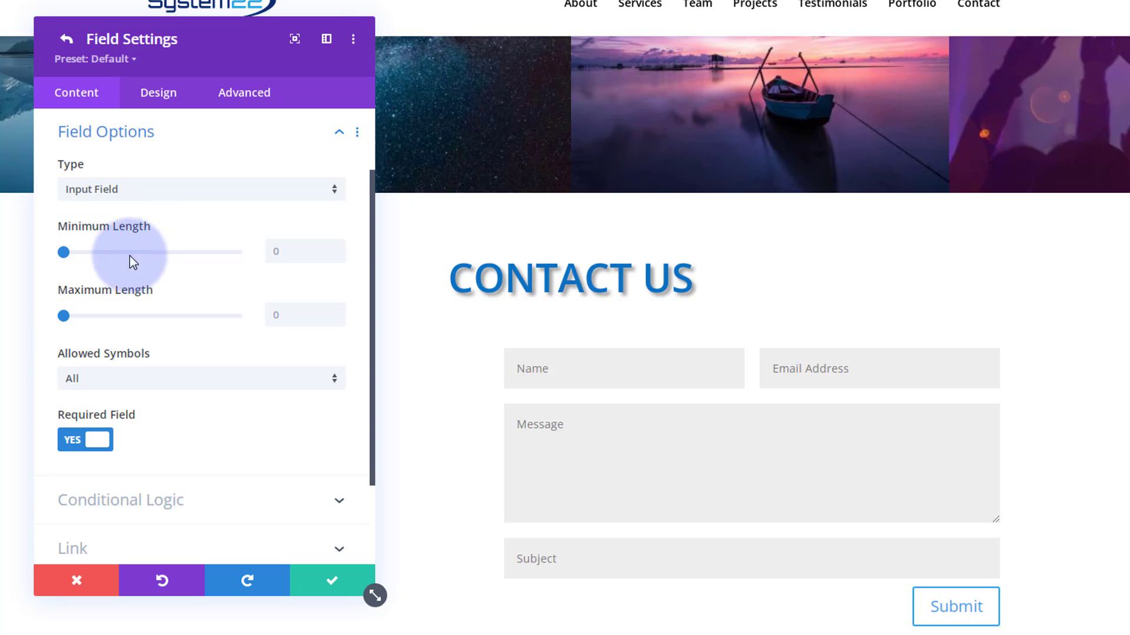
pyautogui.moveTo(171, 239)
pyautogui.moveTo(164, 286)
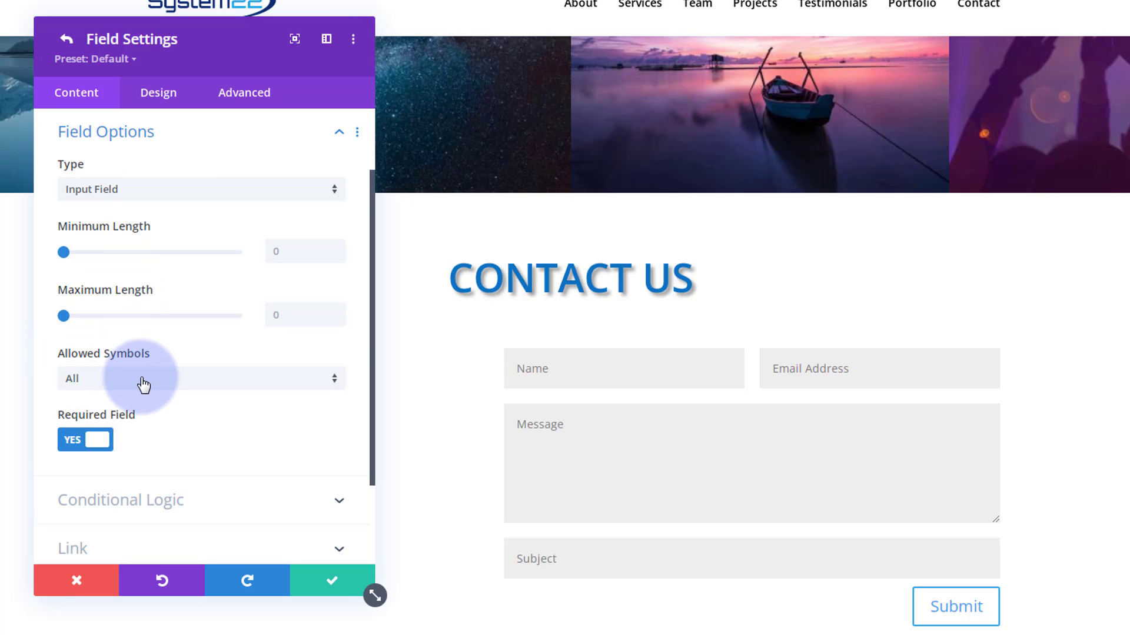
pyautogui.moveTo(143, 386)
pyautogui.click(143, 385)
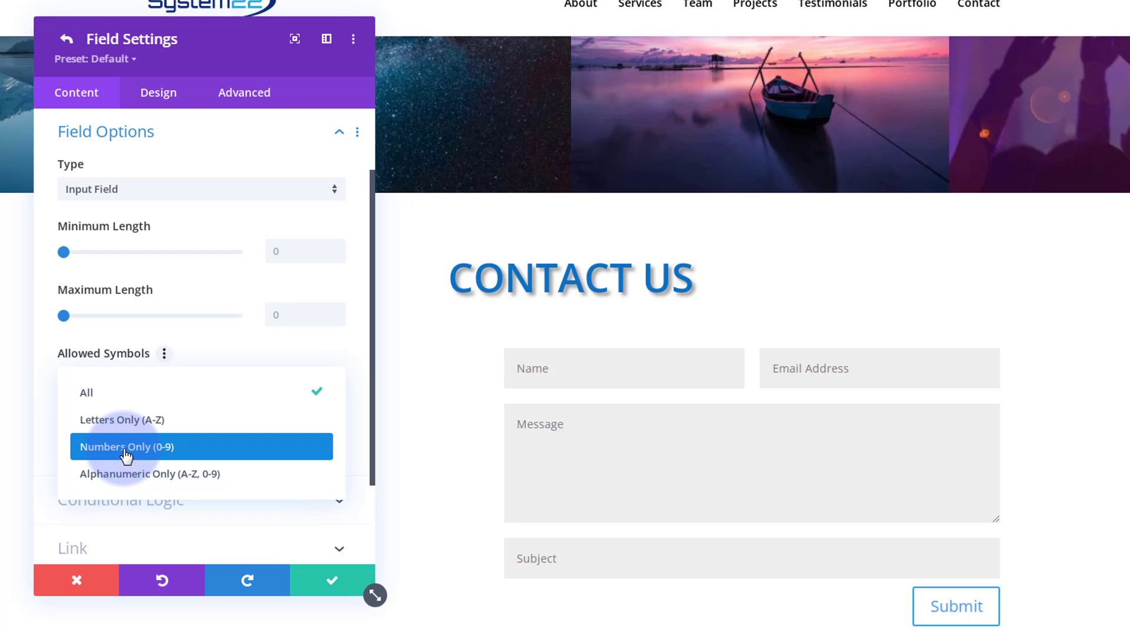
pyautogui.click(225, 341)
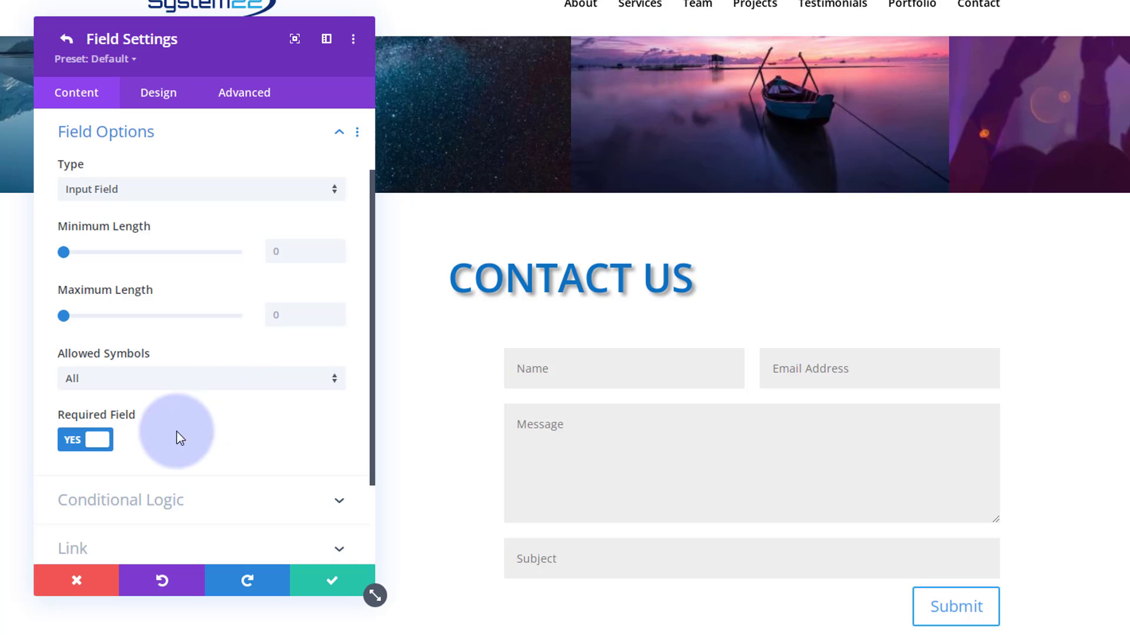
pyautogui.click(71, 443)
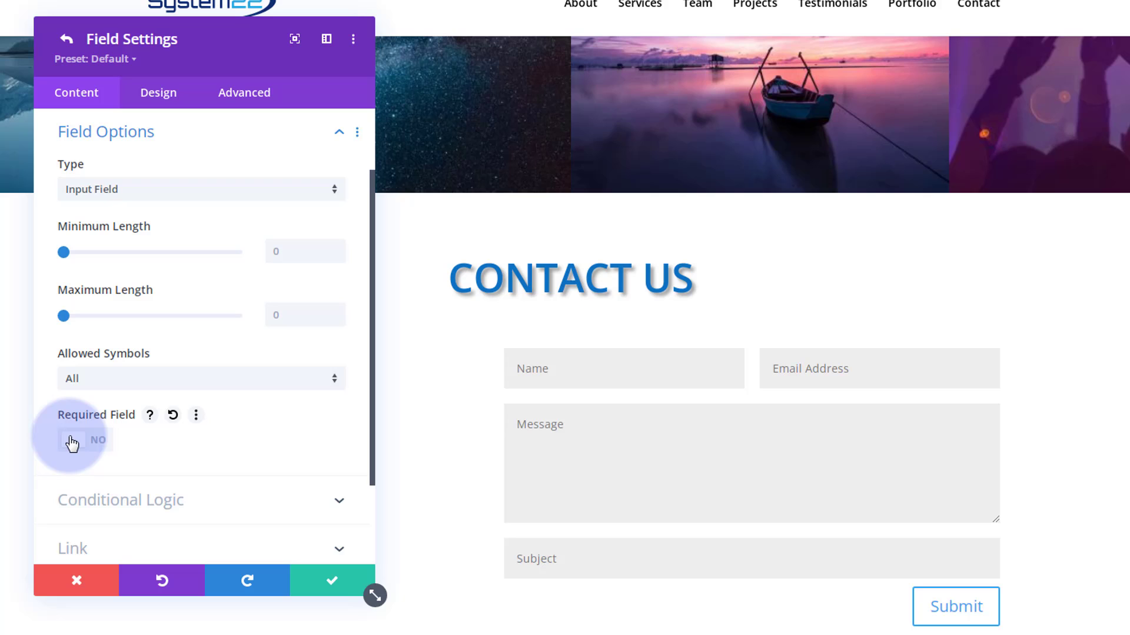
pyautogui.click(72, 445)
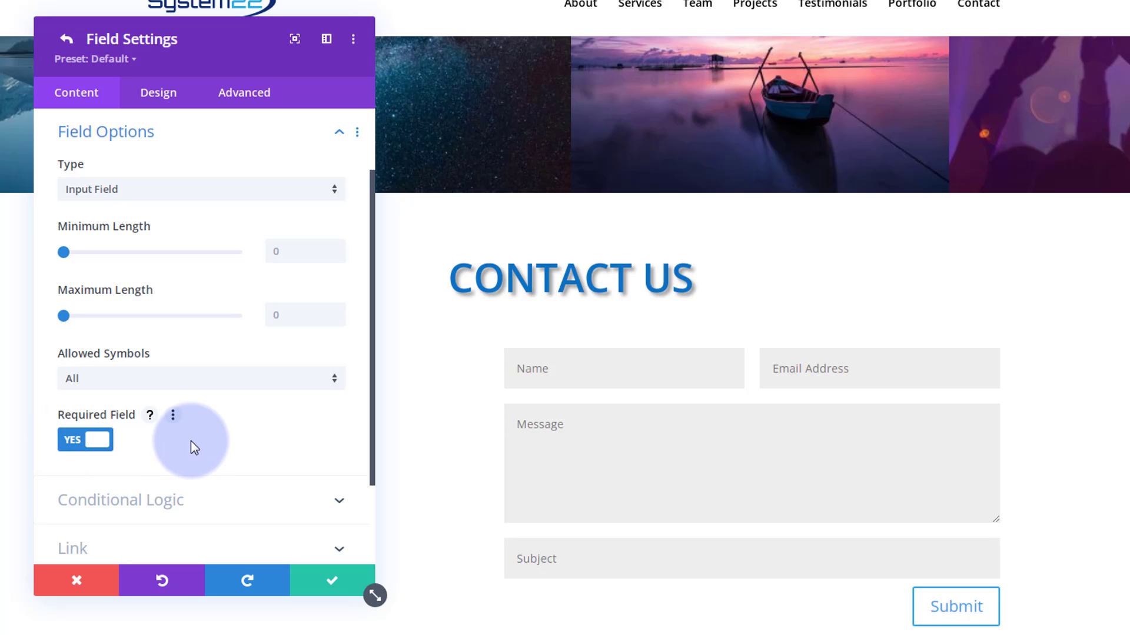
# - Review the Subject field's Conditional Logic options and close them unchanged
pyautogui.scroll(-3, 194, 439)
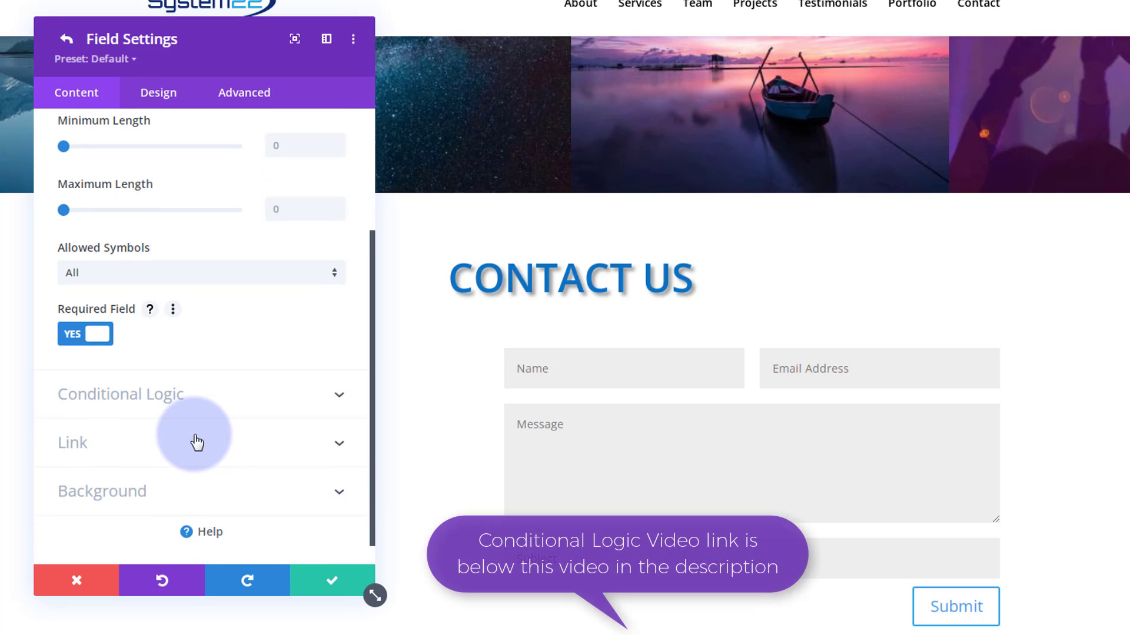
pyautogui.click(206, 393)
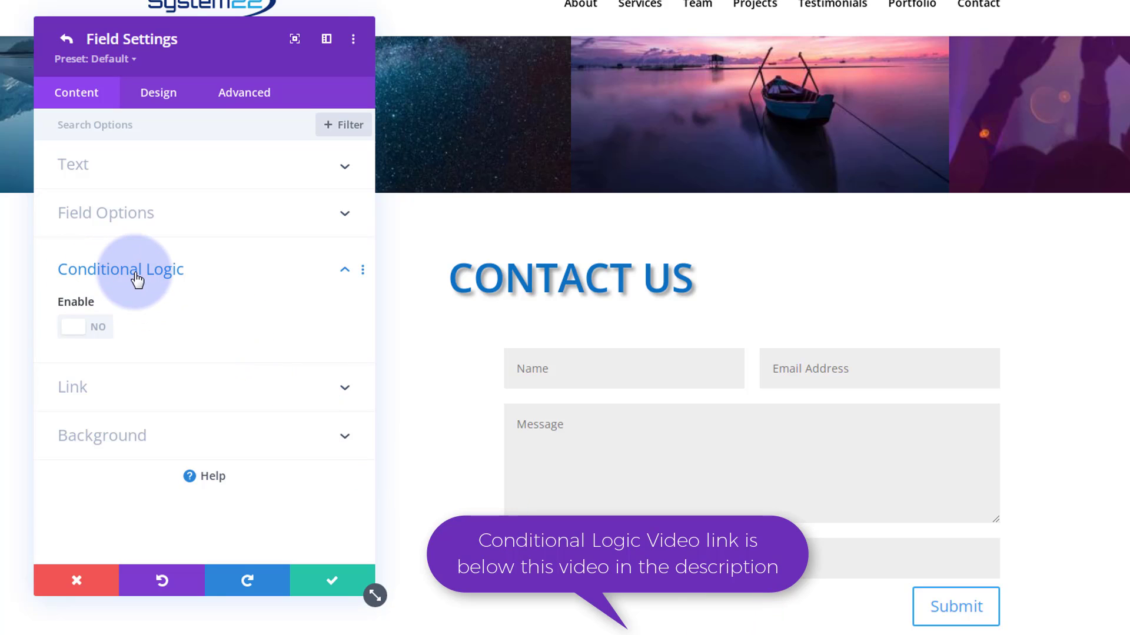
pyautogui.click(345, 272)
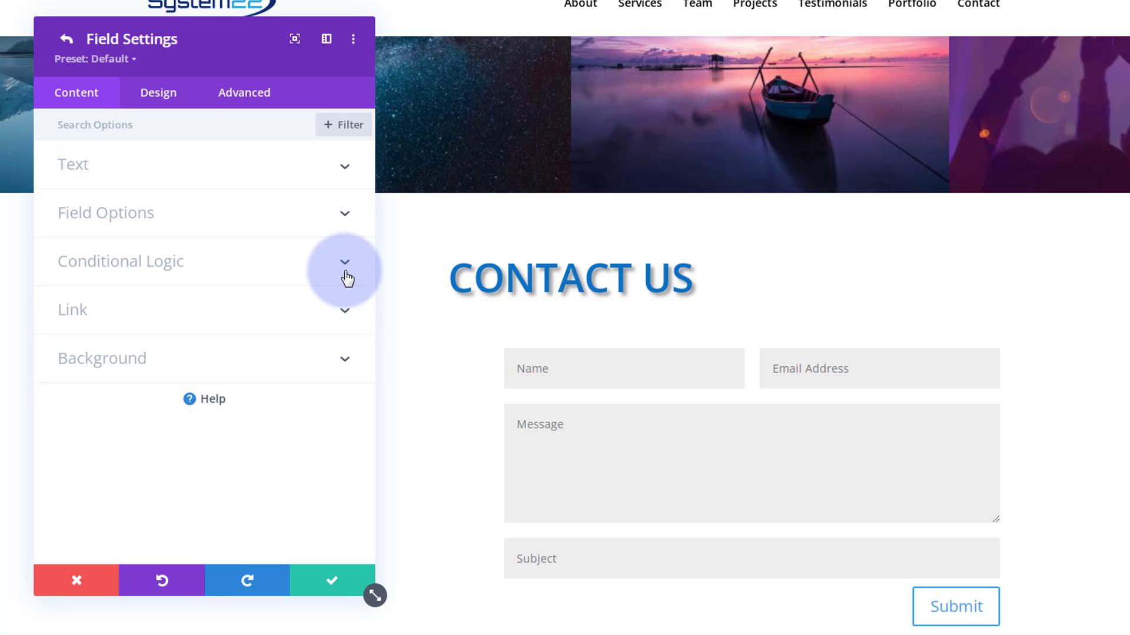
pyautogui.moveTo(581, 574)
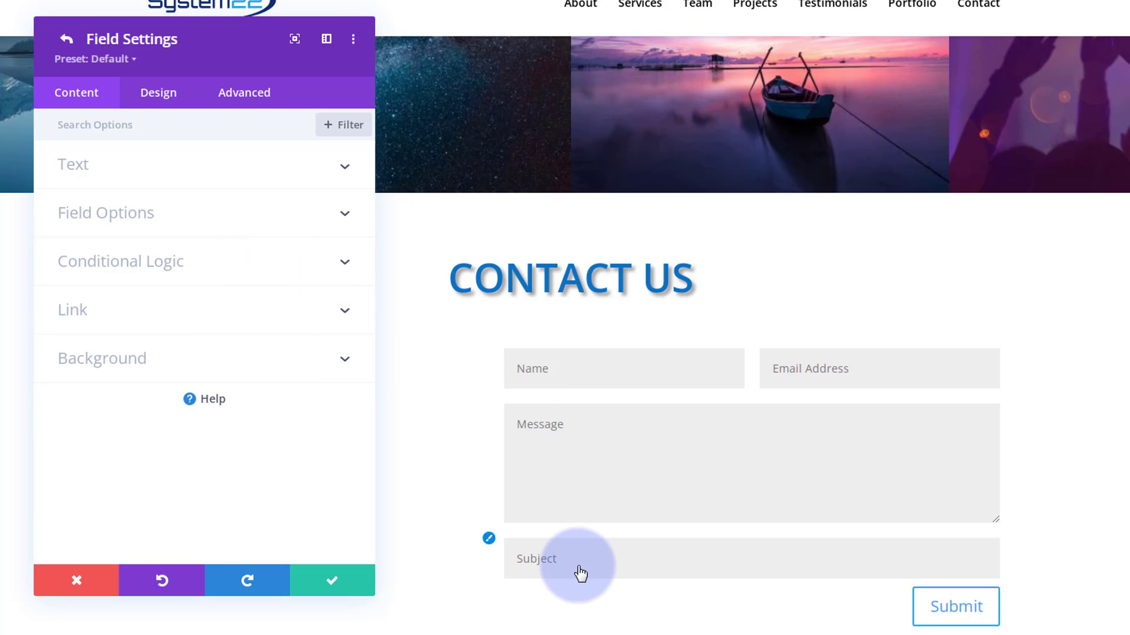
# - Move the Subject field above Message and save it with Make Fullwidth set to YES
pyautogui.click(332, 584)
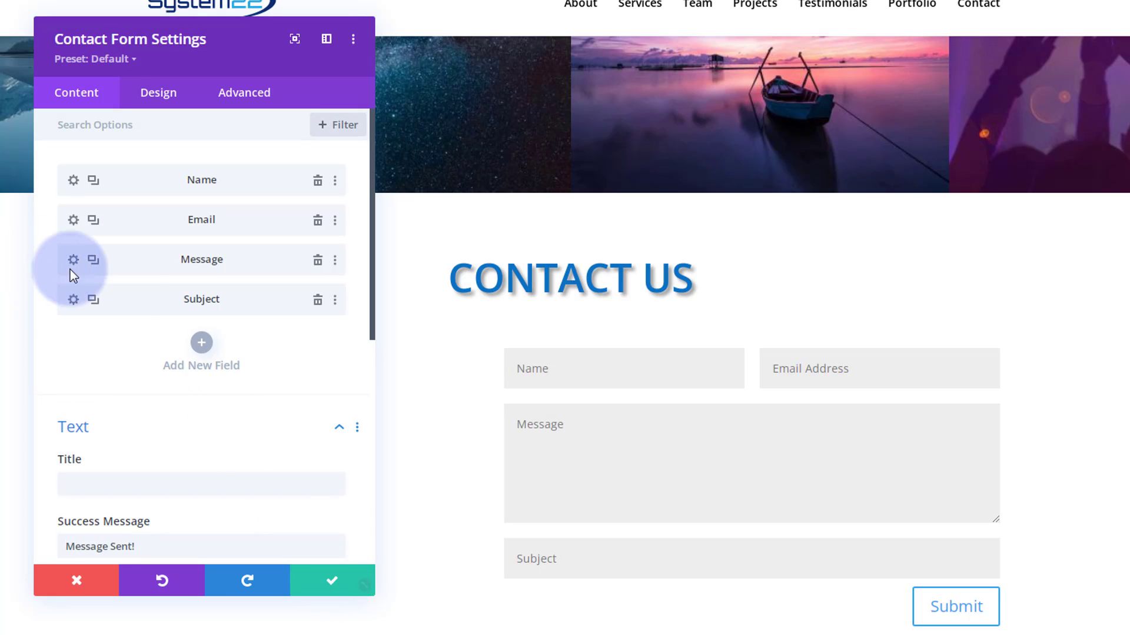
pyautogui.moveTo(119, 300); pyautogui.dragTo(137, 258)
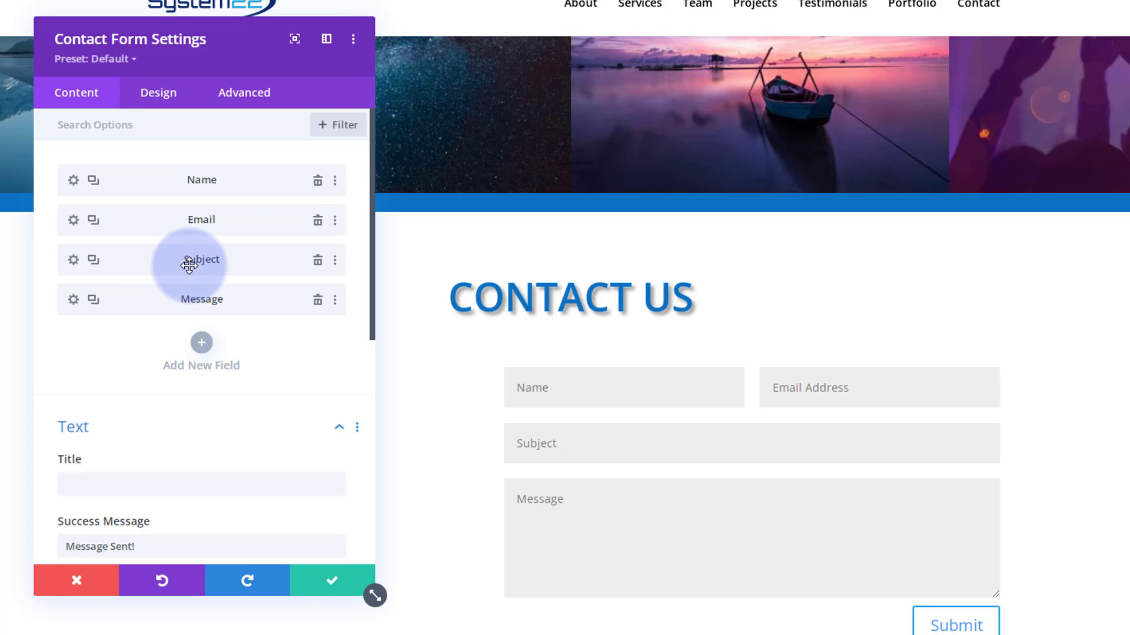
pyautogui.click(73, 260)
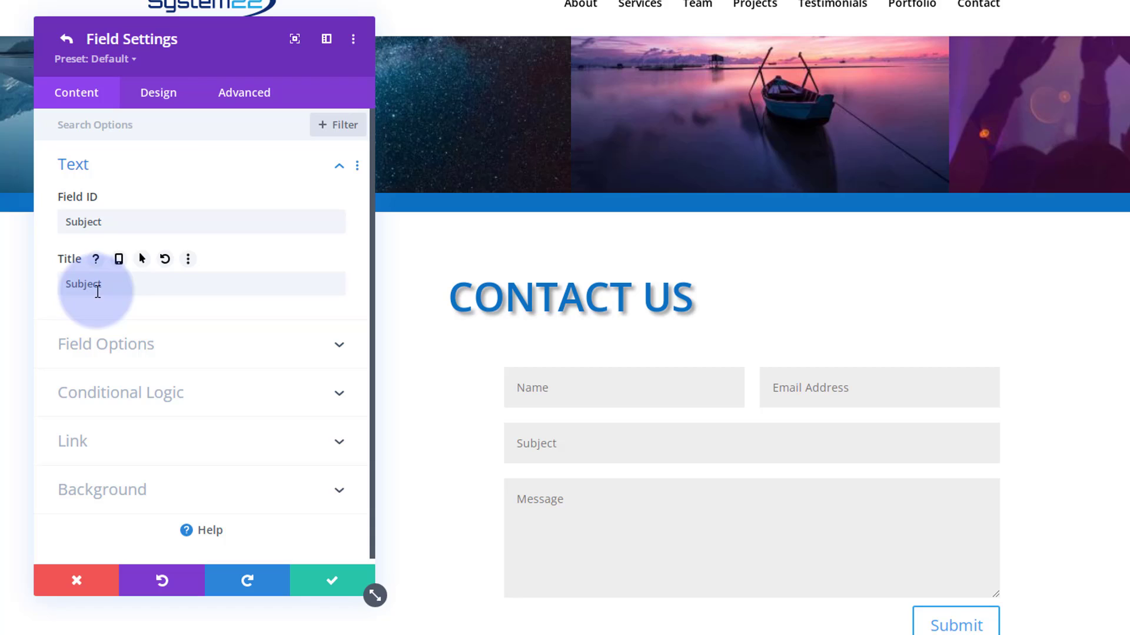
pyautogui.click(159, 97)
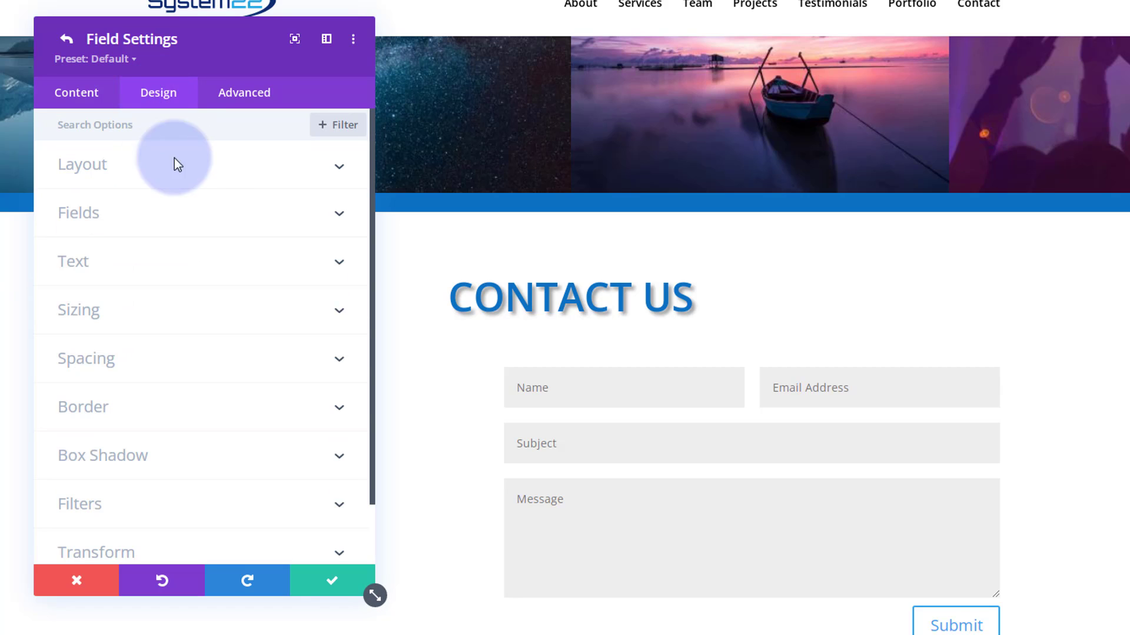
pyautogui.click(222, 171)
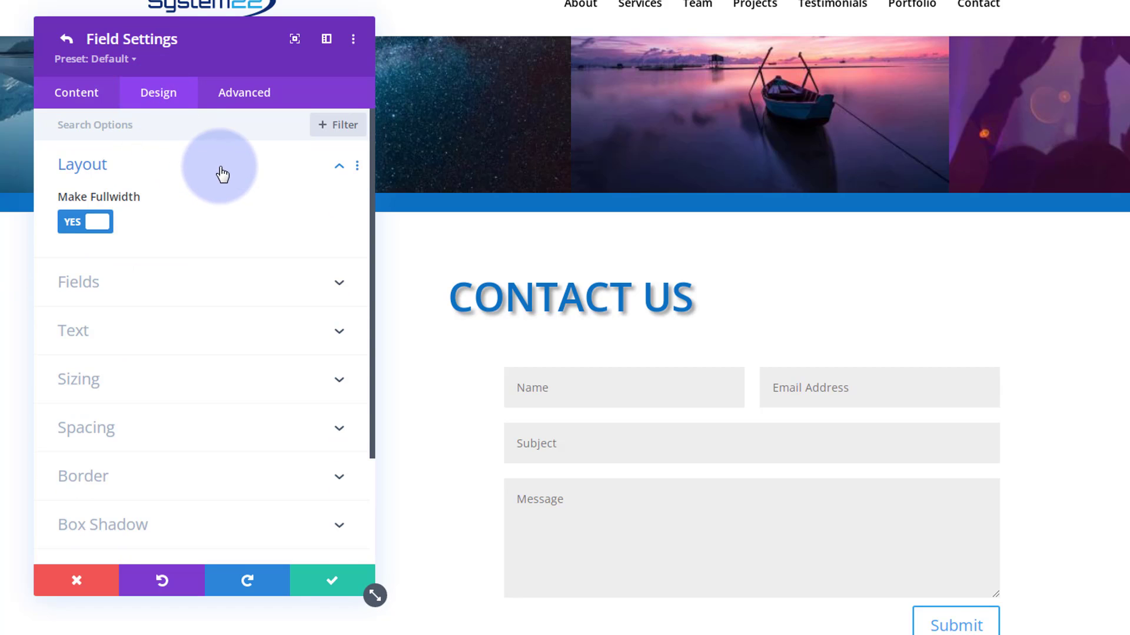
pyautogui.click(73, 226)
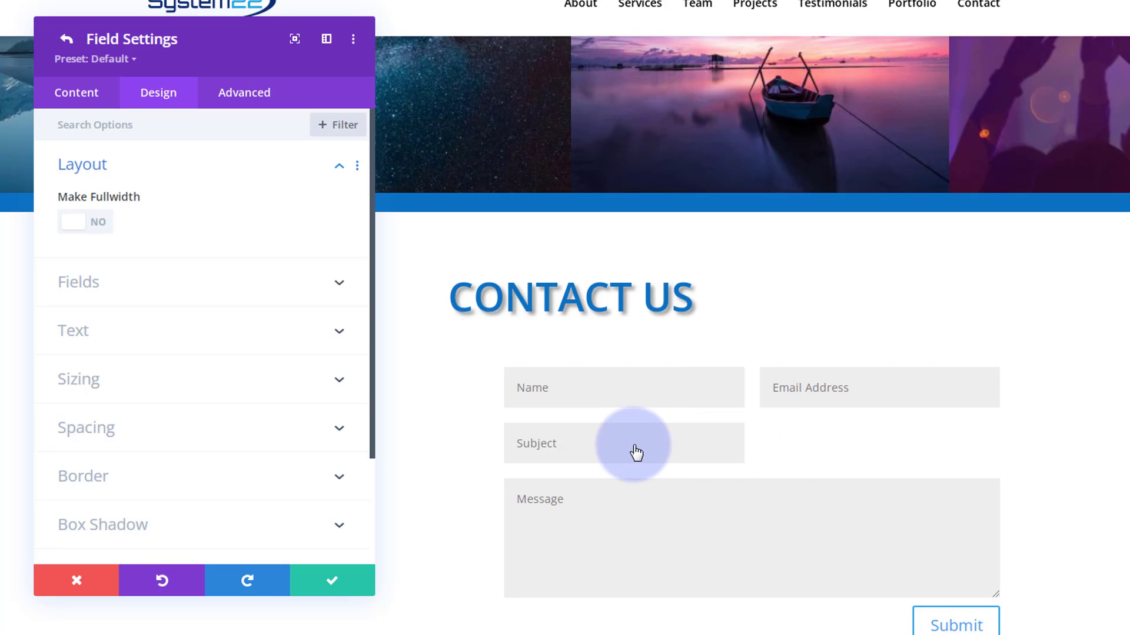
pyautogui.click(116, 232)
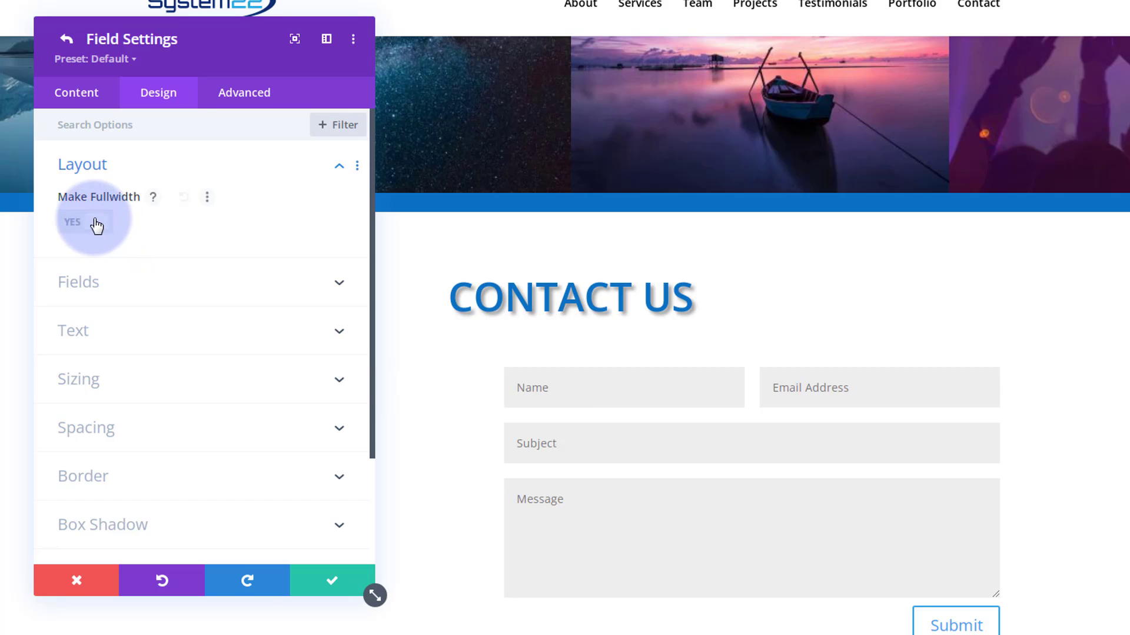
pyautogui.click(327, 584)
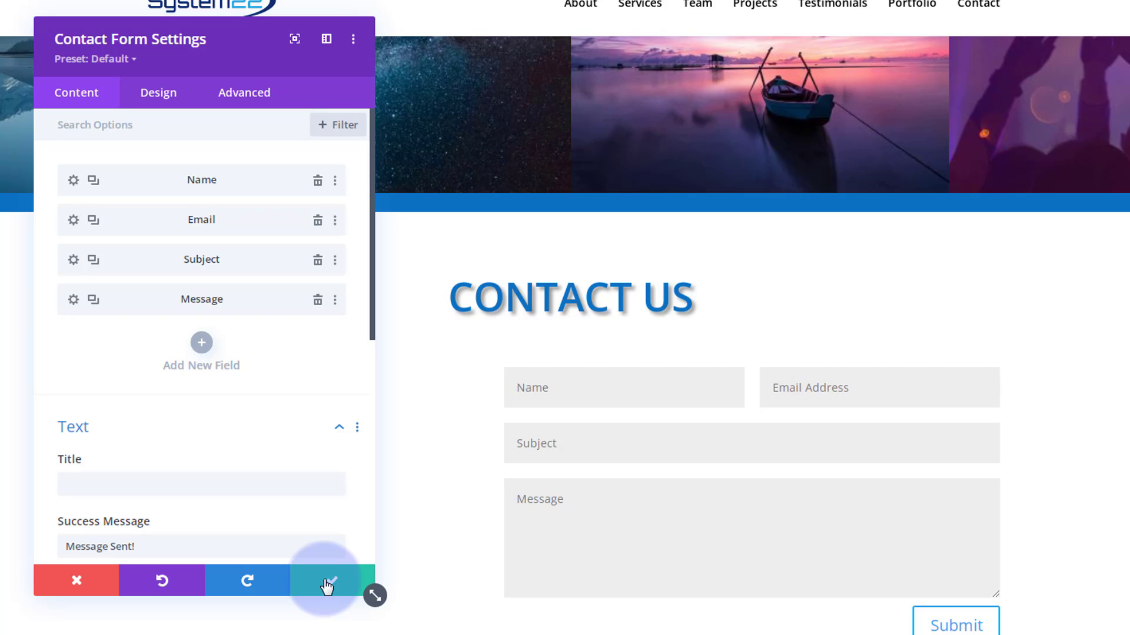
# - Browse the form's Fields and Fields Font design options, leaving the font unchanged
pyautogui.click(158, 95)
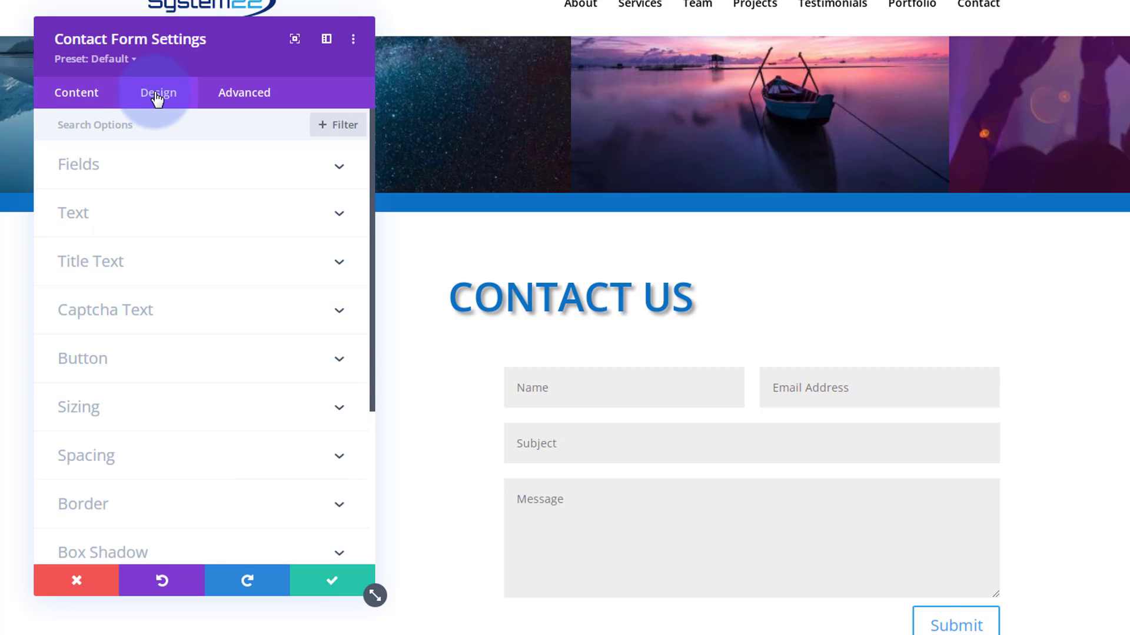
pyautogui.click(207, 173)
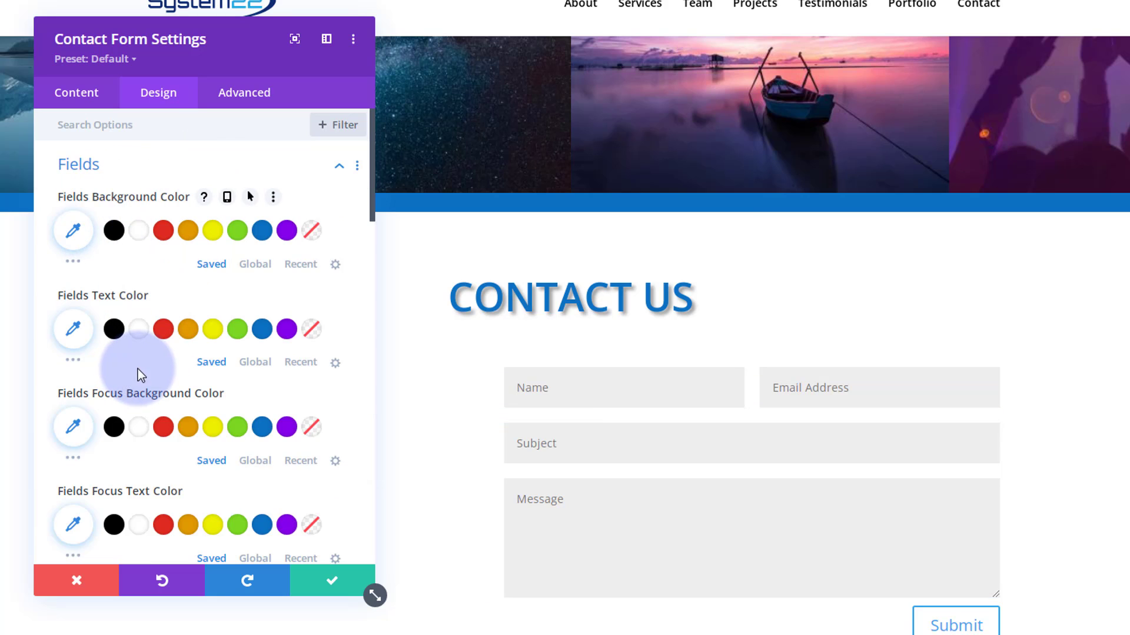
pyautogui.scroll(-3, 139, 371)
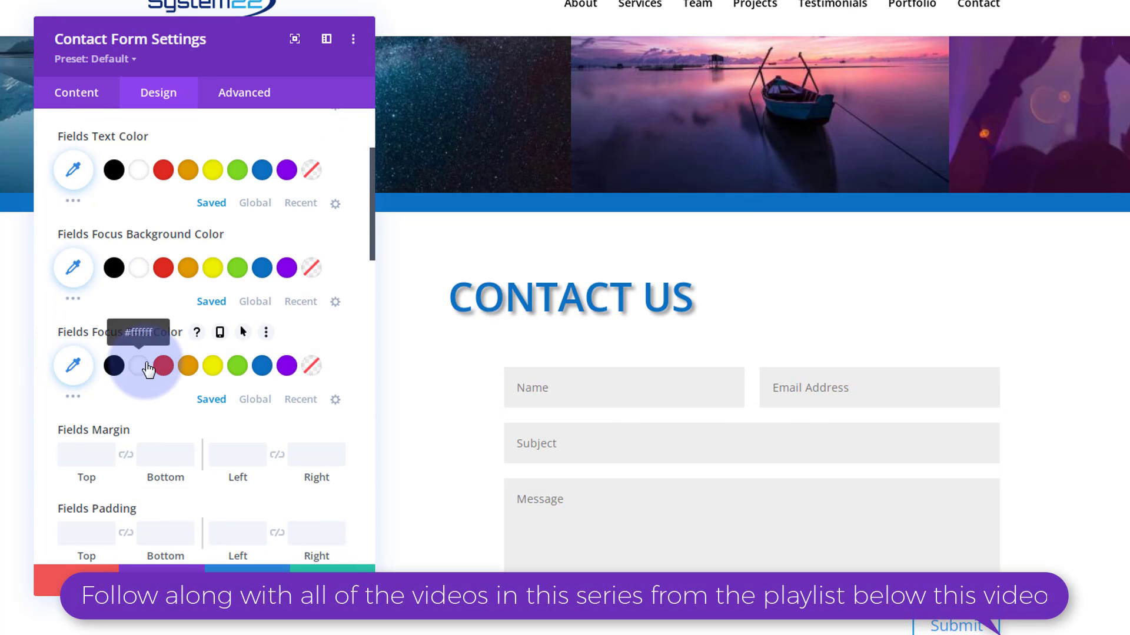
pyautogui.scroll(-2, 132, 365)
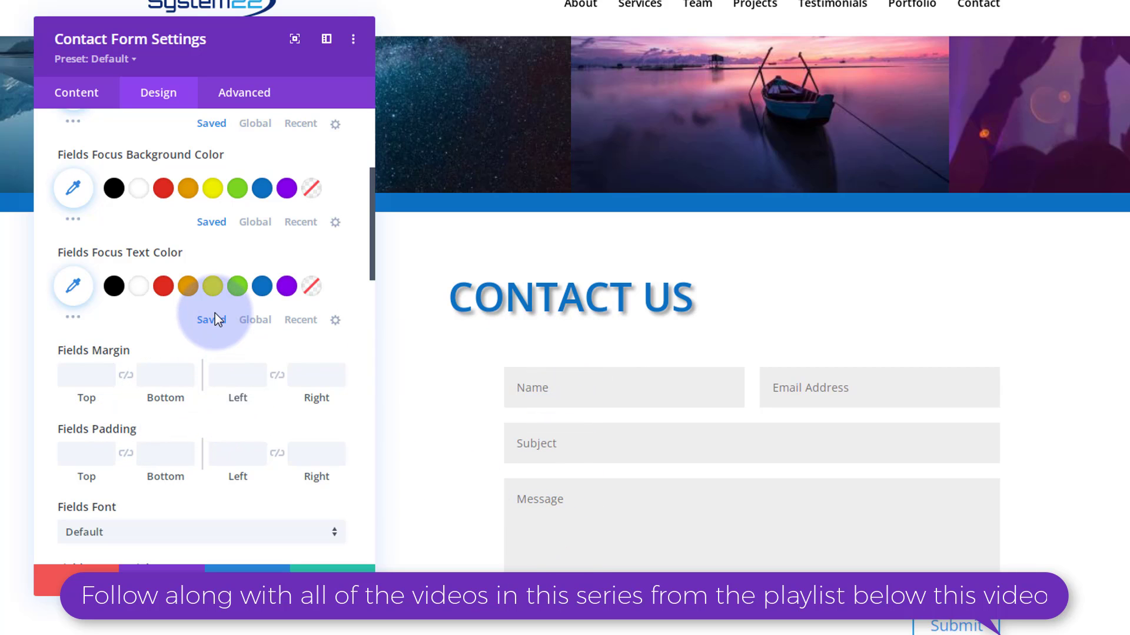
pyautogui.scroll(-2, 215, 316)
pyautogui.scroll(-4, 215, 313)
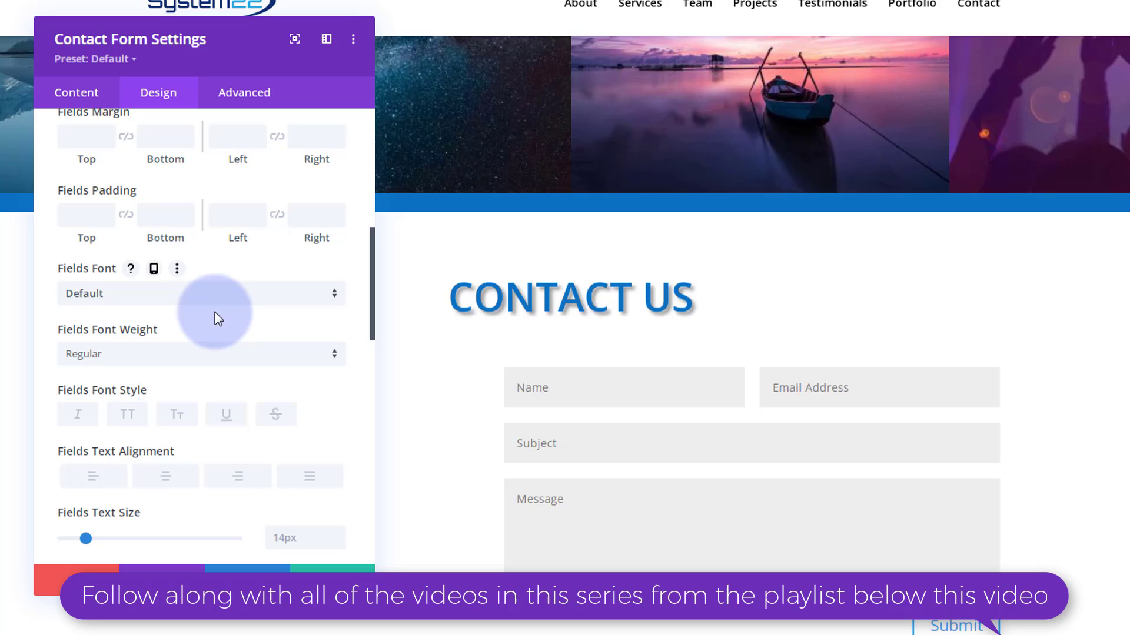
pyautogui.scroll(-4, 214, 312)
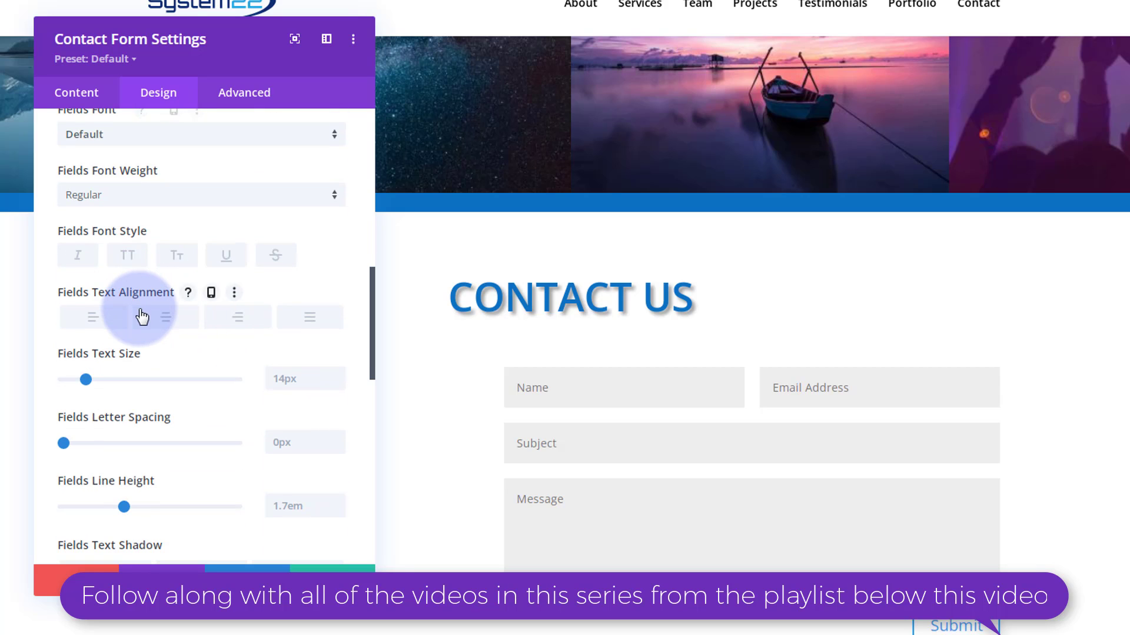
pyautogui.scroll(-2, 142, 317)
pyautogui.scroll(4, 142, 316)
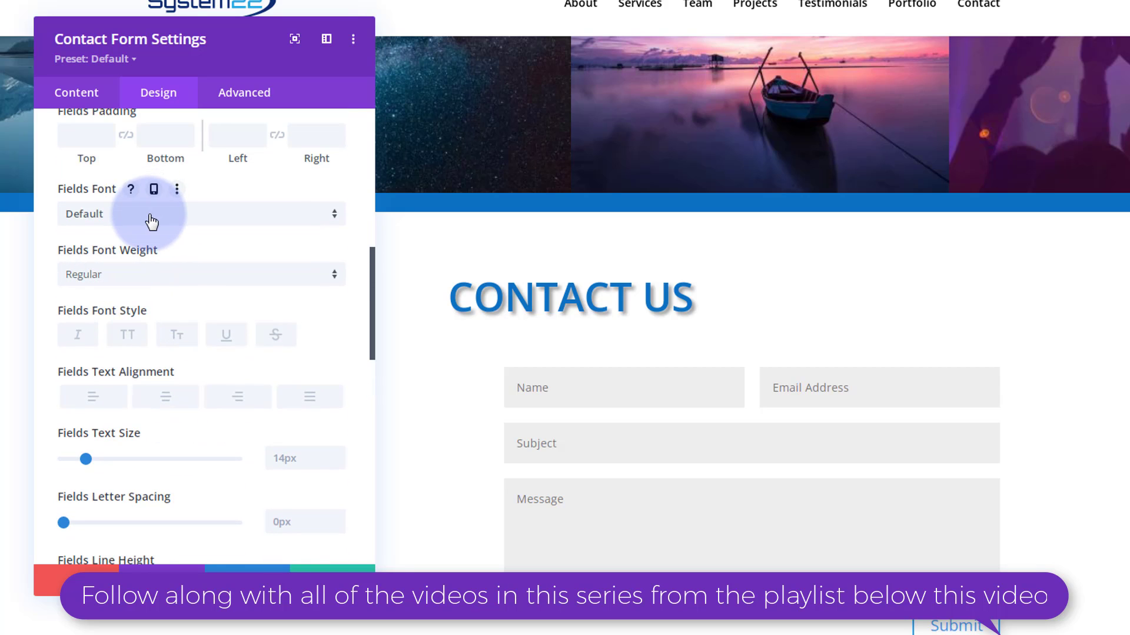
pyautogui.click(152, 221)
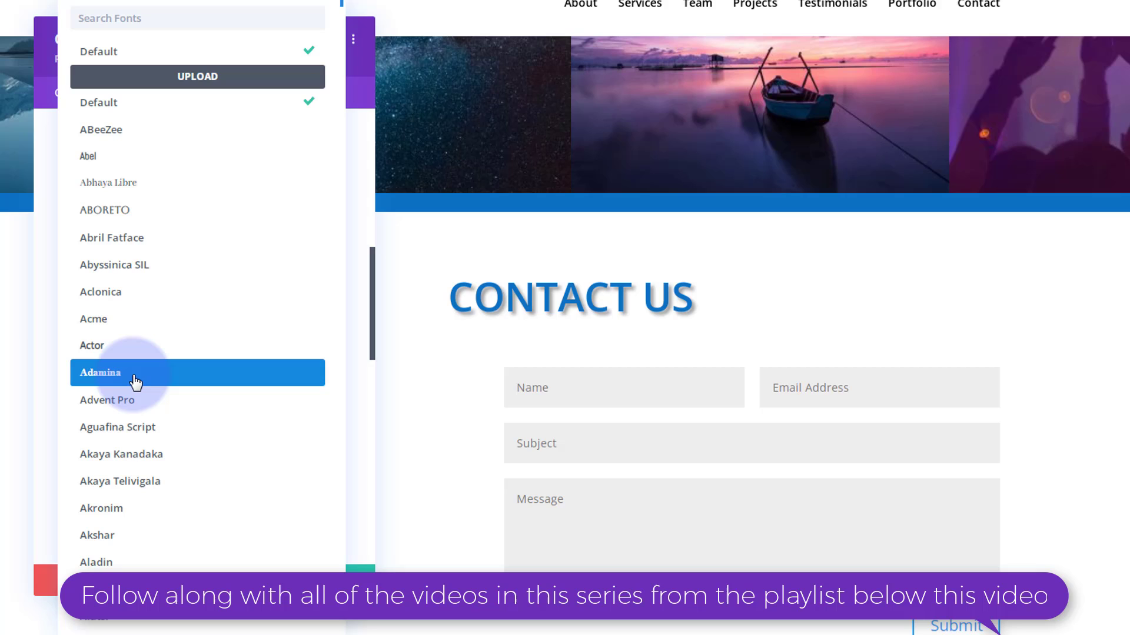
pyautogui.click(47, 302)
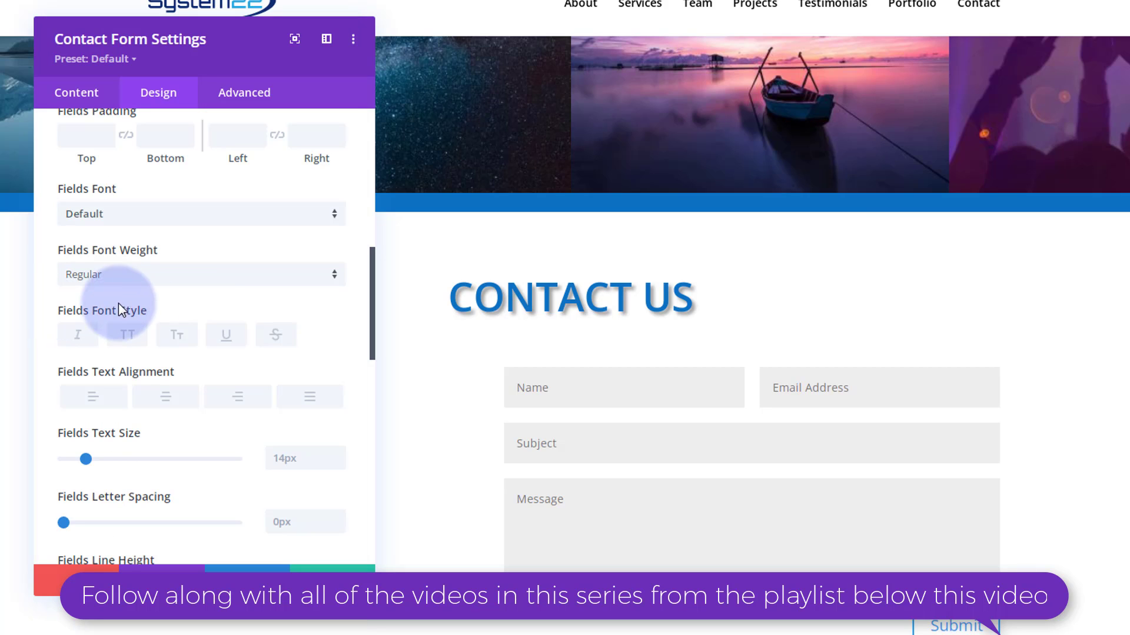
# - Expand the Captcha Text and Button styling groups
pyautogui.scroll(-3, 196, 292)
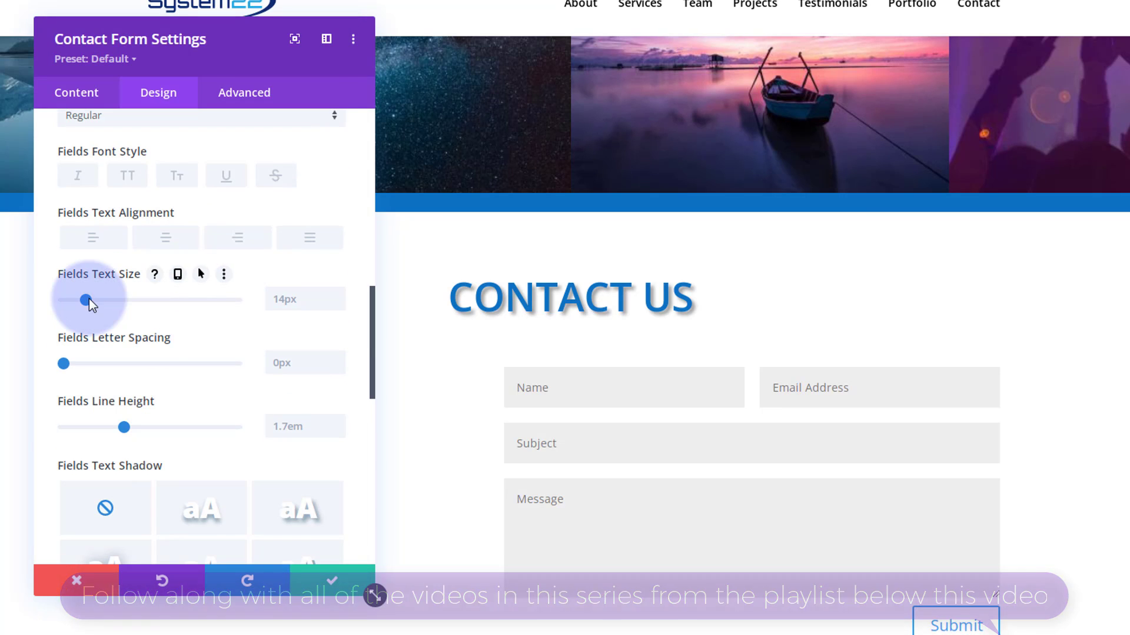
pyautogui.scroll(-2, 89, 298)
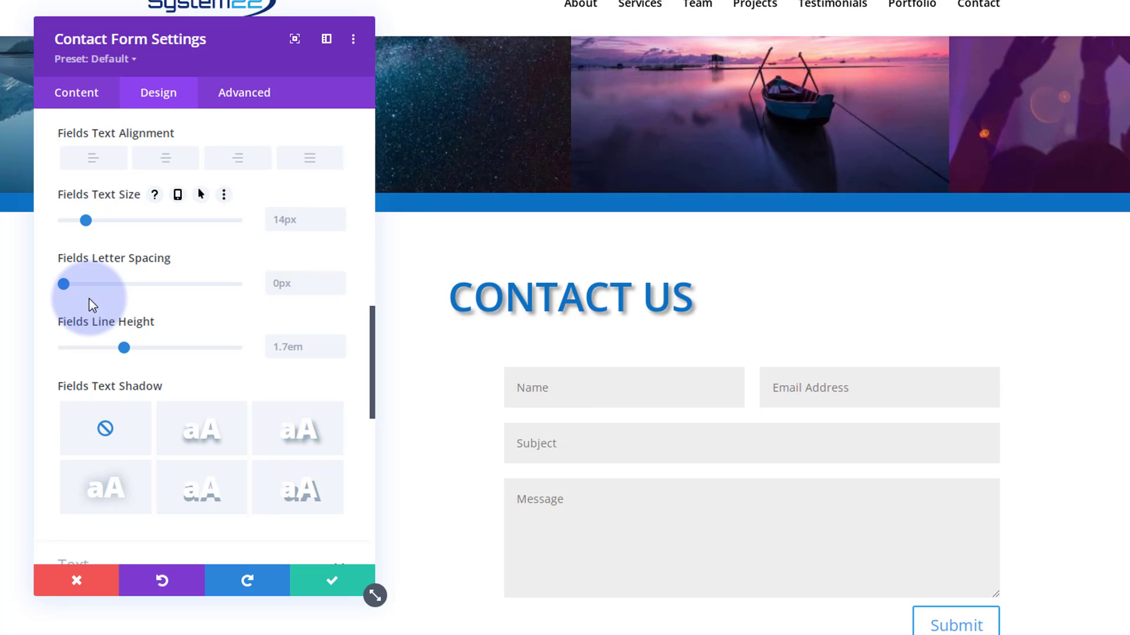
pyautogui.scroll(-2, 89, 298)
pyautogui.scroll(-4, 89, 299)
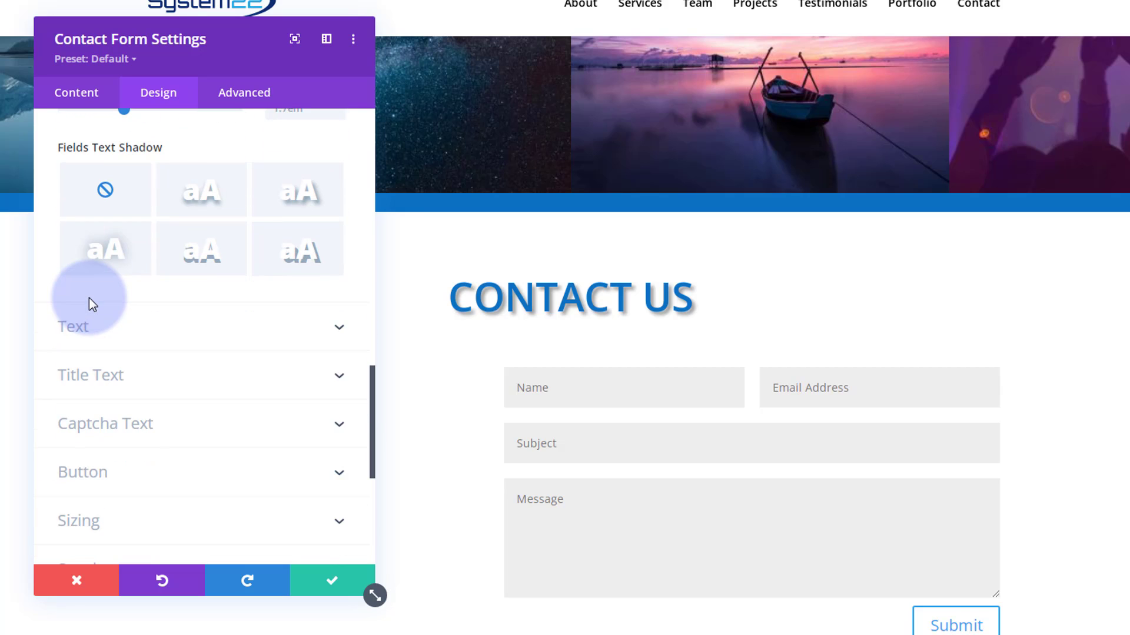
pyautogui.scroll(-2, 90, 298)
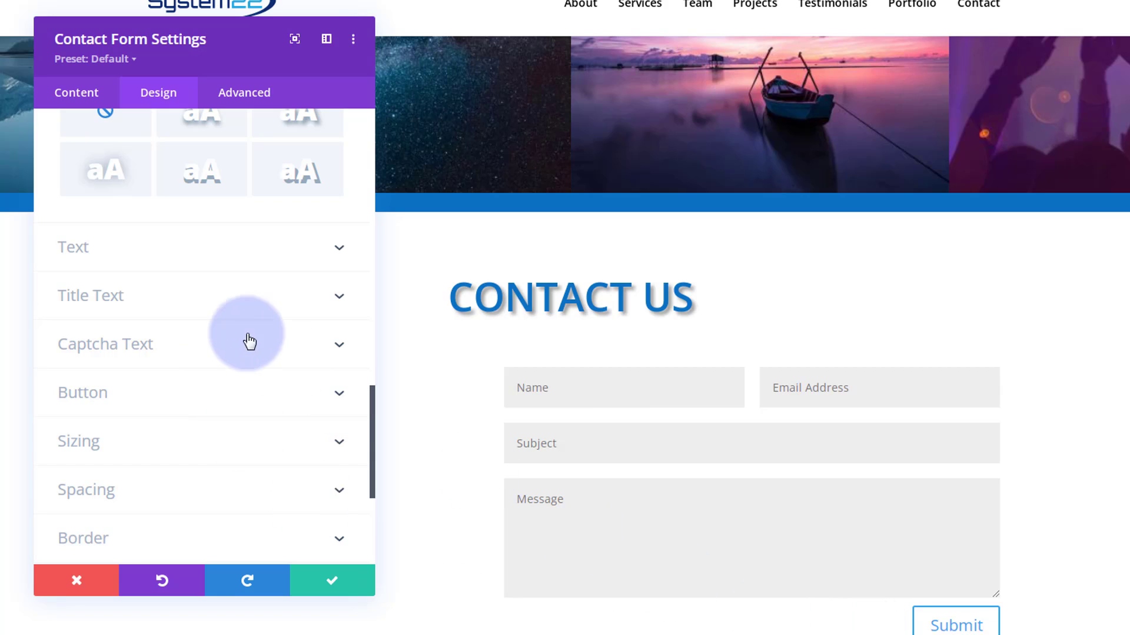
pyautogui.click(188, 351)
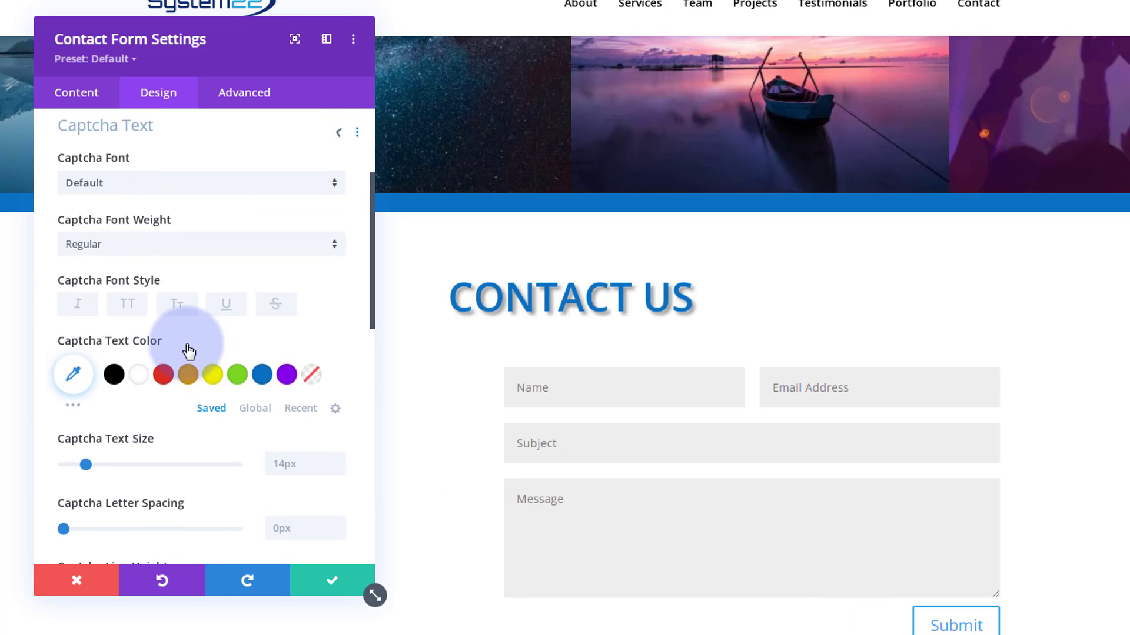
pyautogui.scroll(-3, 185, 328)
pyautogui.scroll(-5, 185, 329)
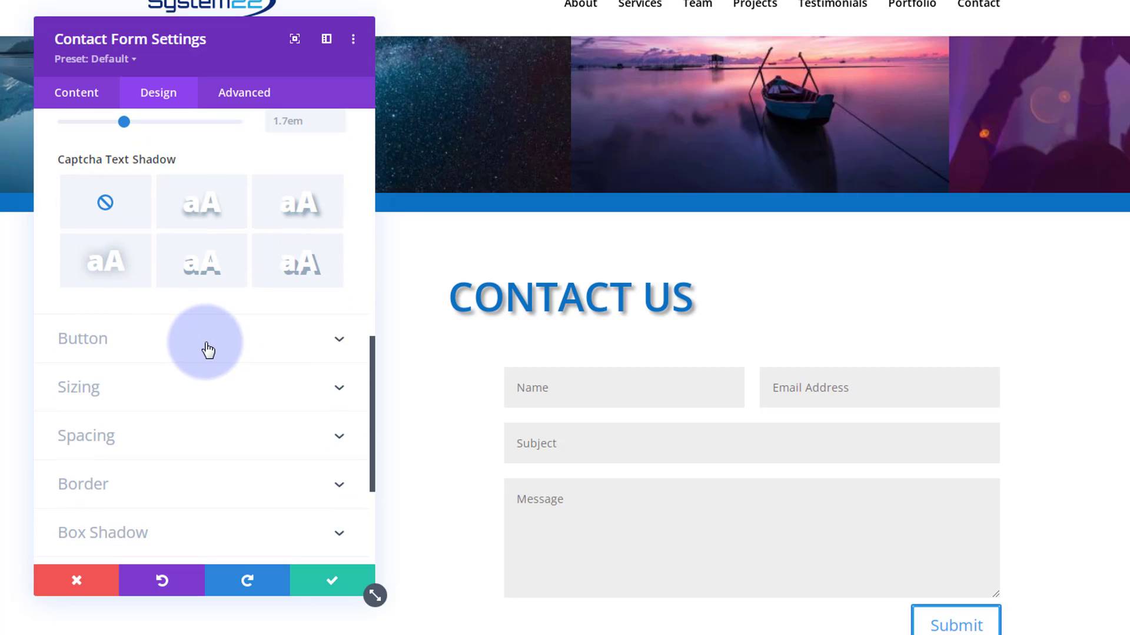
pyautogui.click(188, 353)
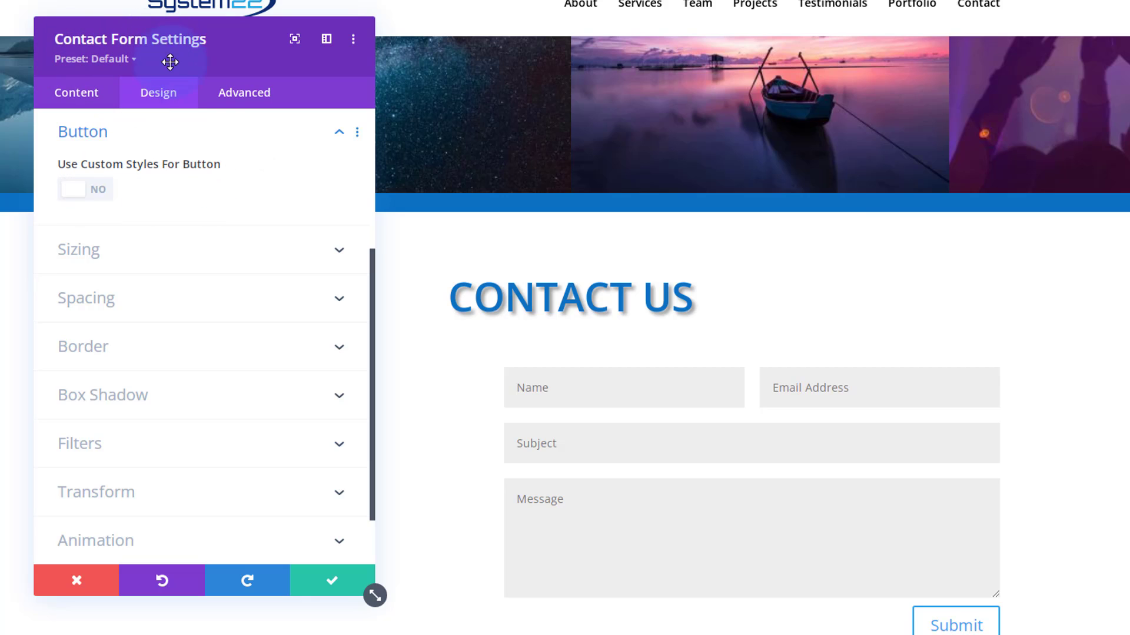
# - Enable custom button styles with white text and a #0c71c3 blue background
pyautogui.click(170, 94)
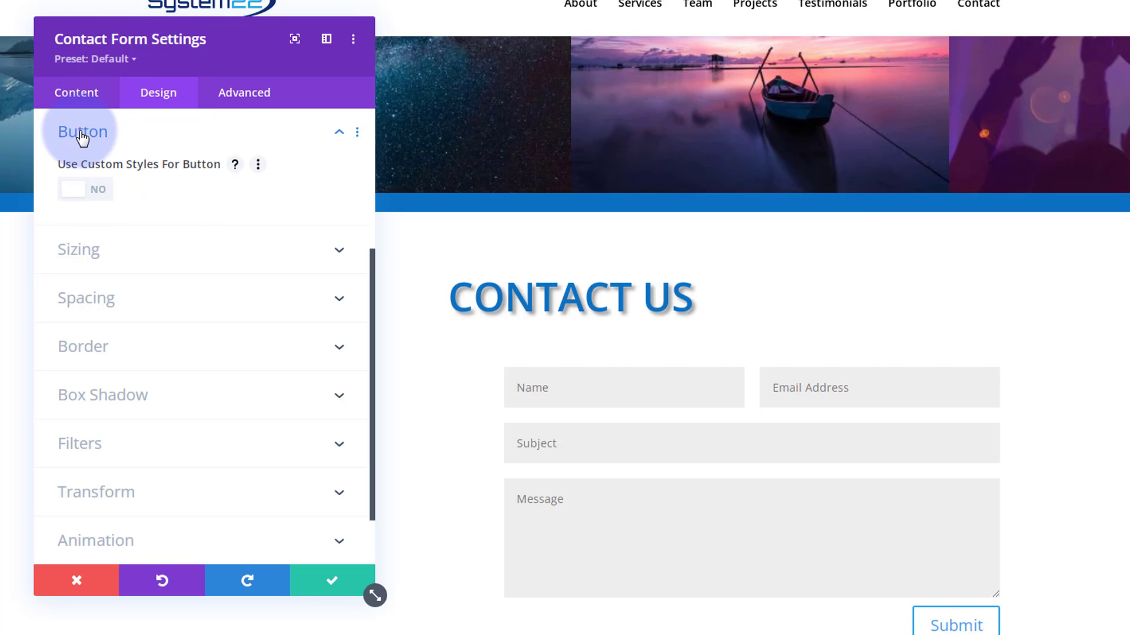
pyautogui.click(106, 194)
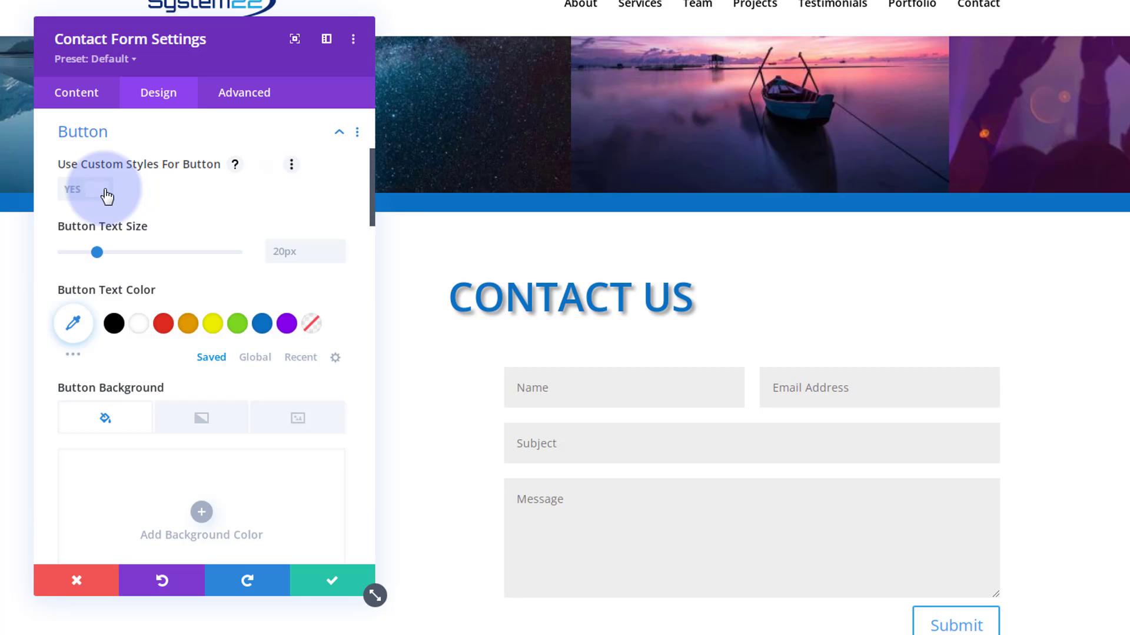
pyautogui.scroll(-1, 190, 187)
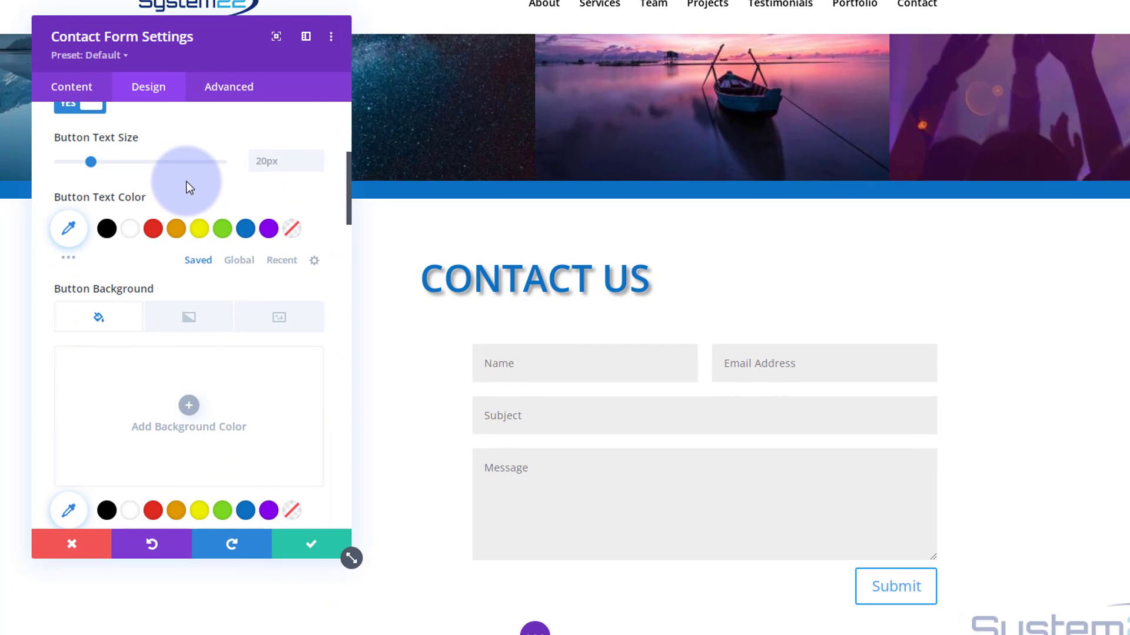
pyautogui.click(131, 229)
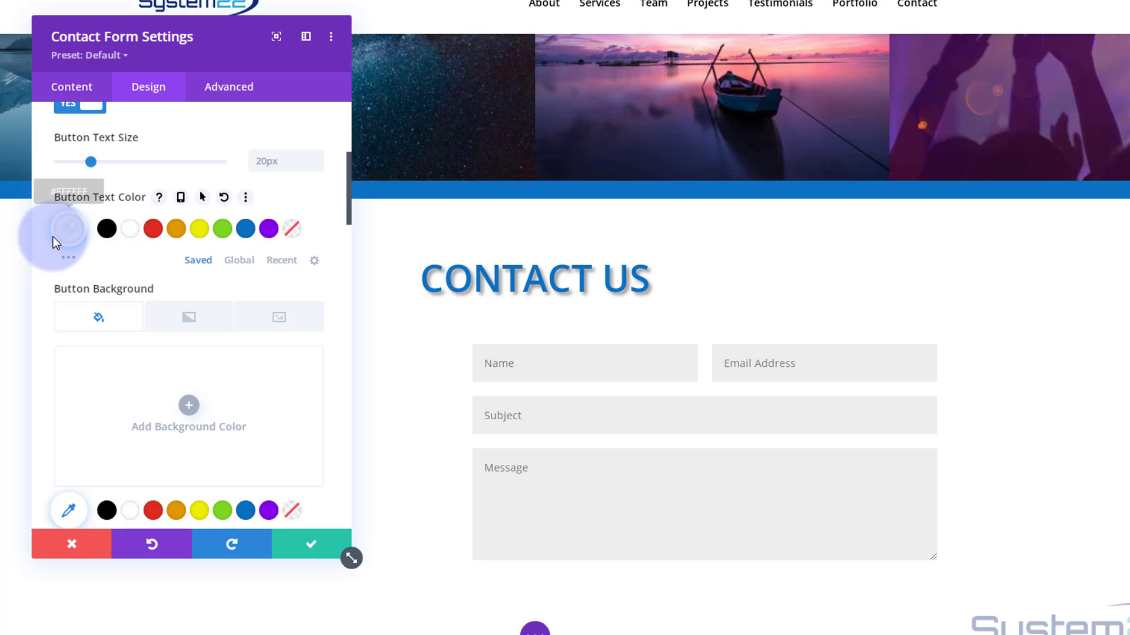
pyautogui.scroll(-1, 46, 237)
pyautogui.scroll(-1, 46, 236)
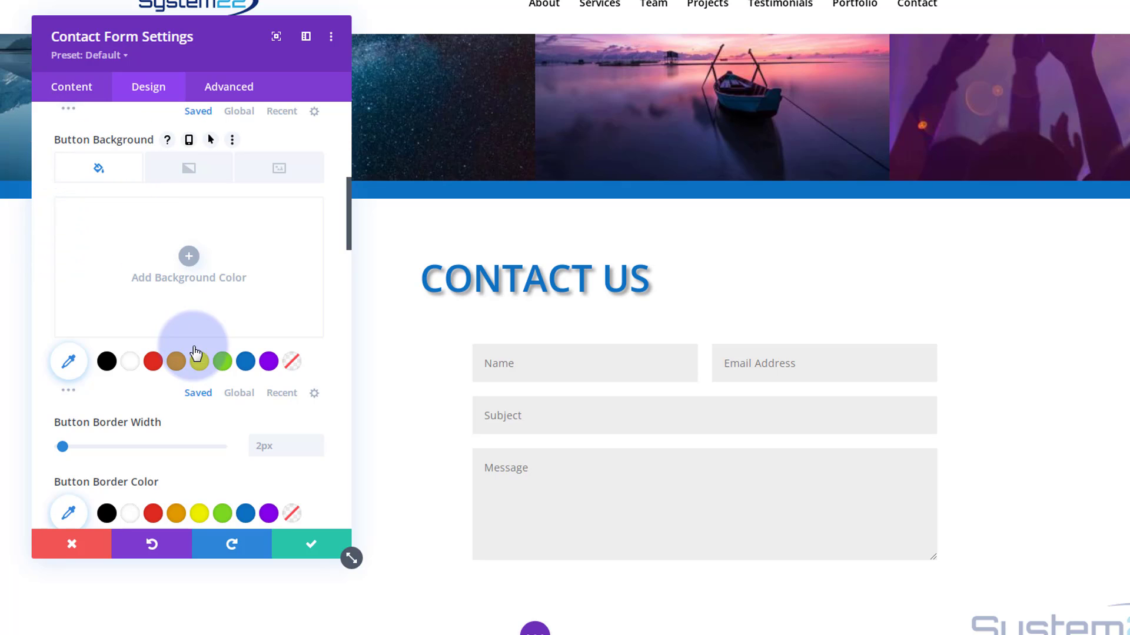
pyautogui.click(246, 362)
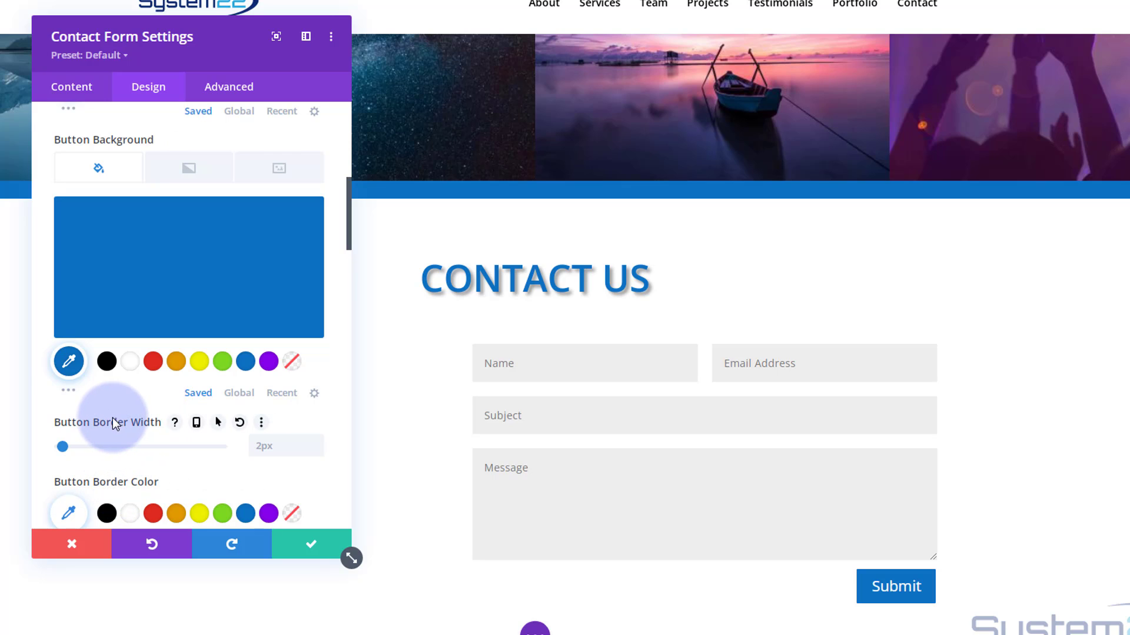
pyautogui.scroll(1, 75, 391)
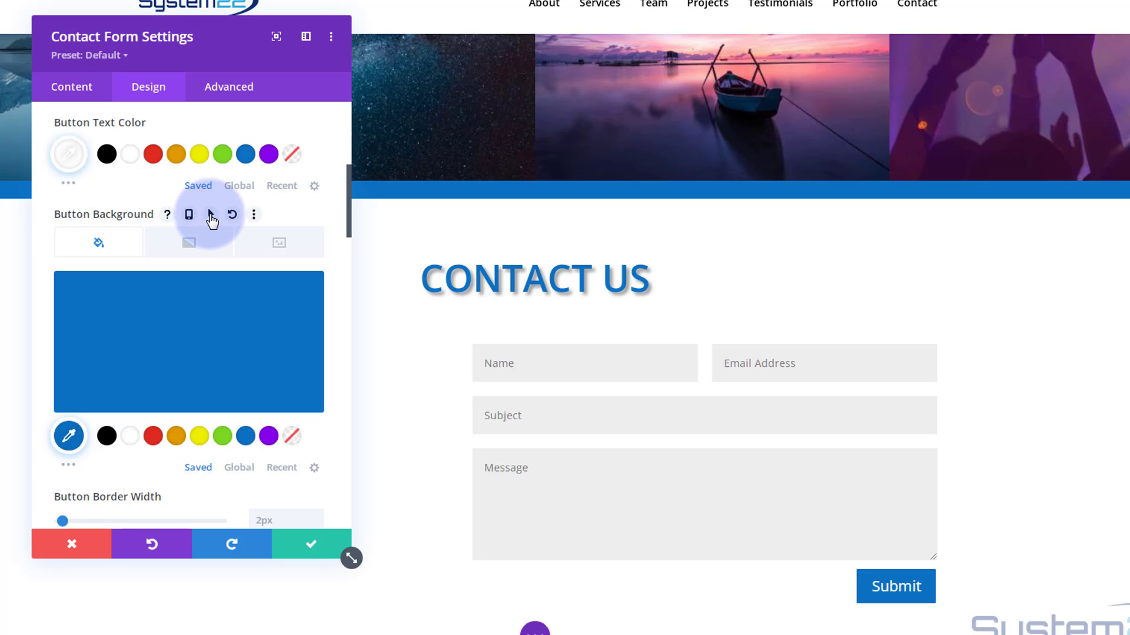
# - Give the button a purple #8300e9 hover background
pyautogui.click(210, 215)
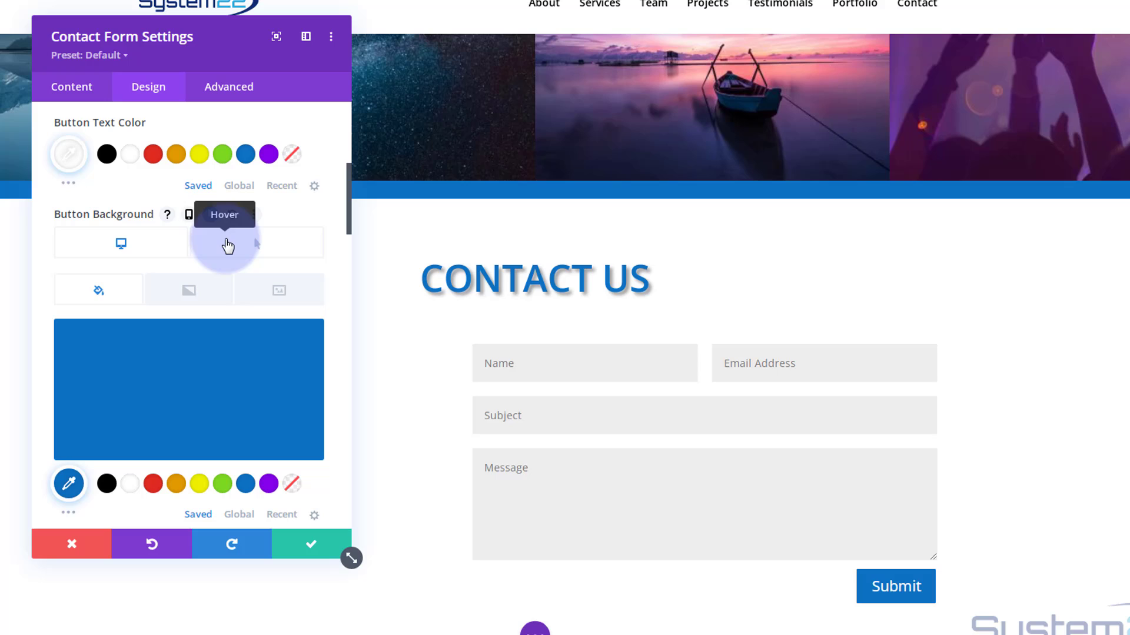
pyautogui.click(247, 244)
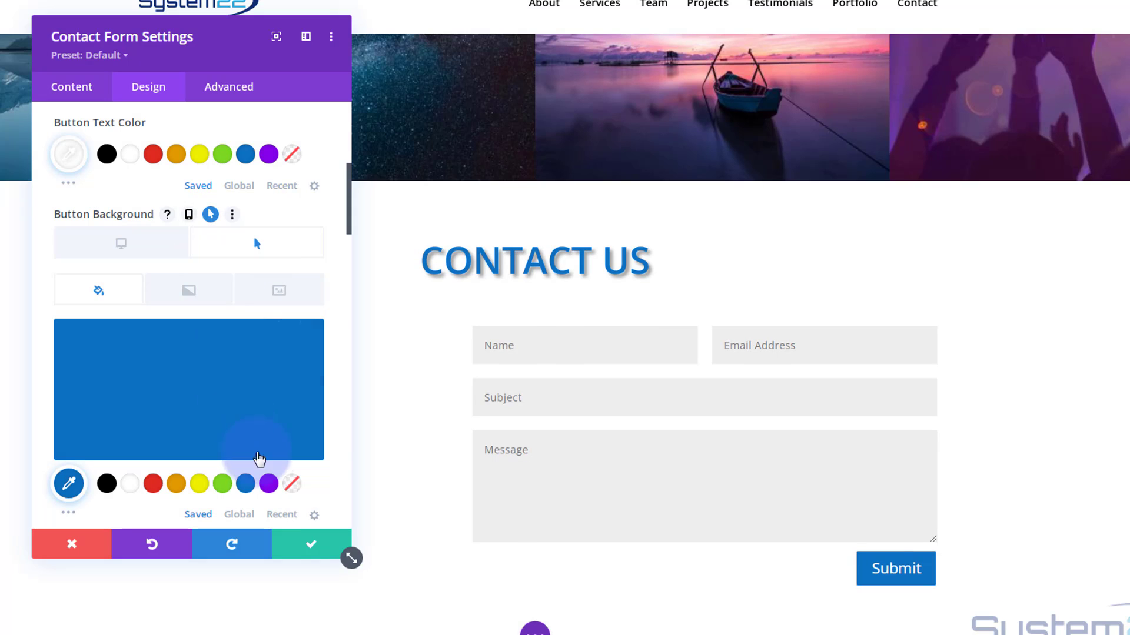
pyautogui.click(269, 485)
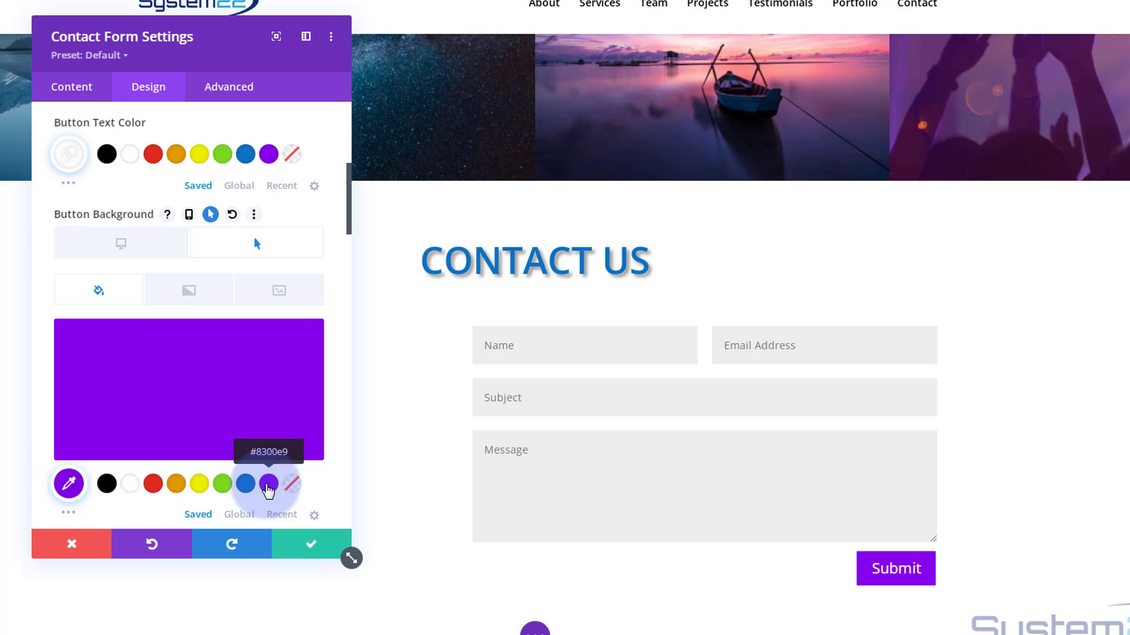
pyautogui.click(120, 244)
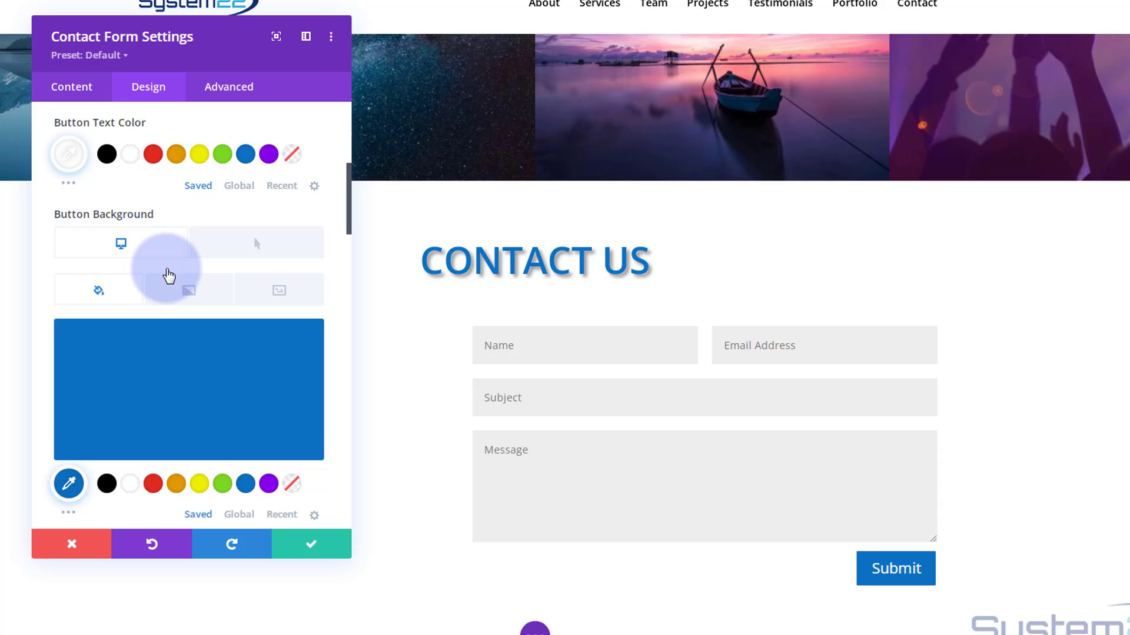
pyautogui.scroll(-6, 151, 259)
pyautogui.scroll(-5, 151, 264)
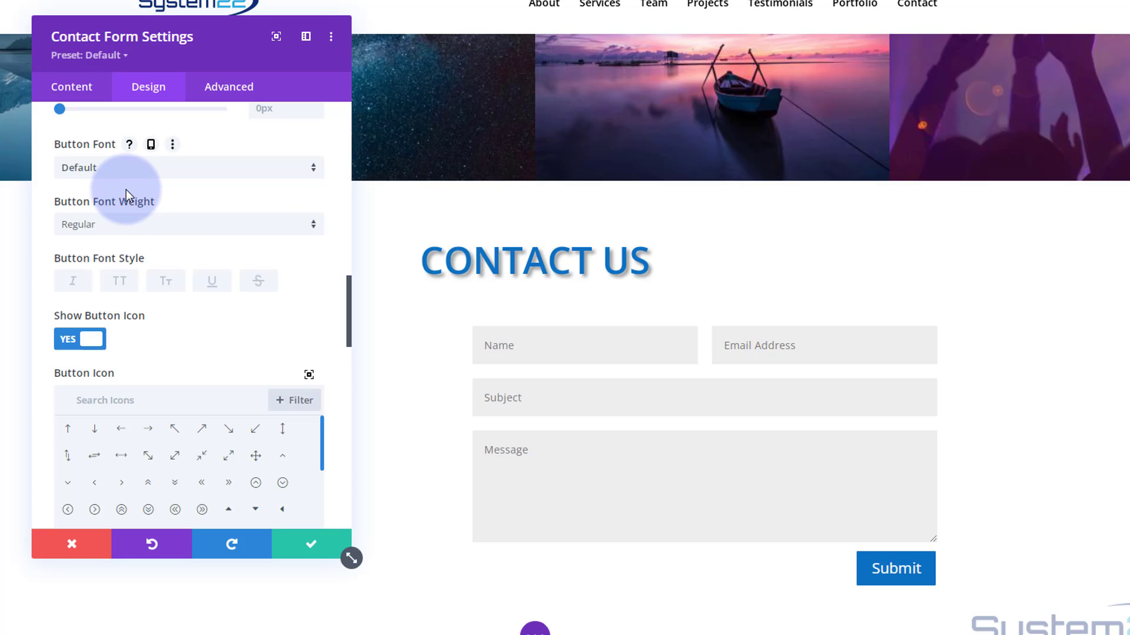
pyautogui.scroll(-2, 126, 189)
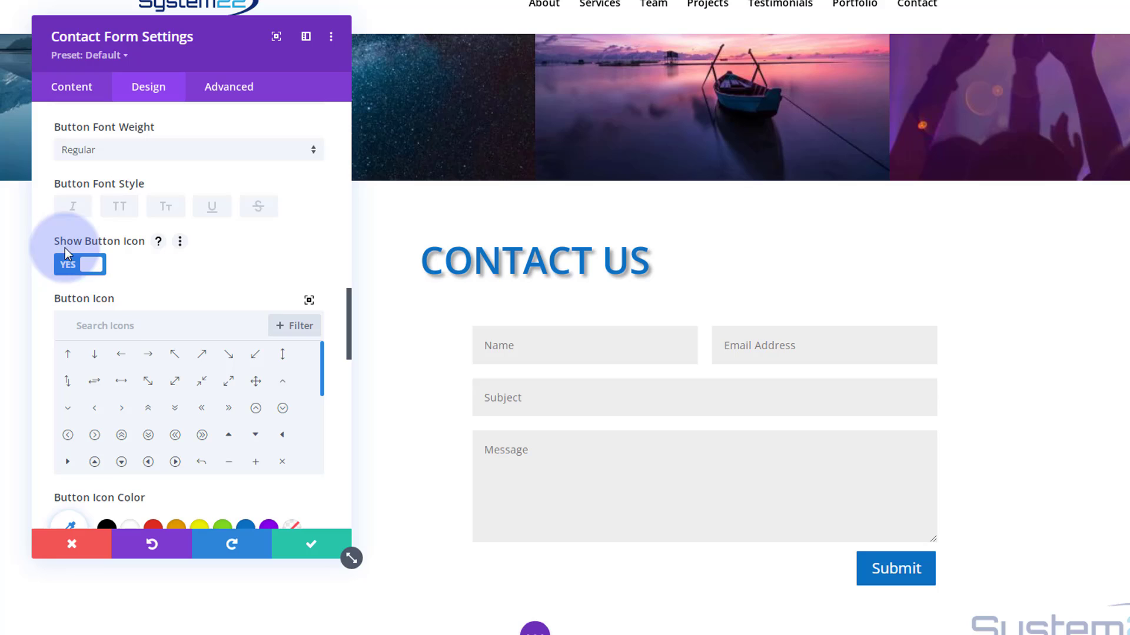
# - Add a white 'send' arrow icon shown always, plus the second text shadow preset
pyautogui.click(92, 324)
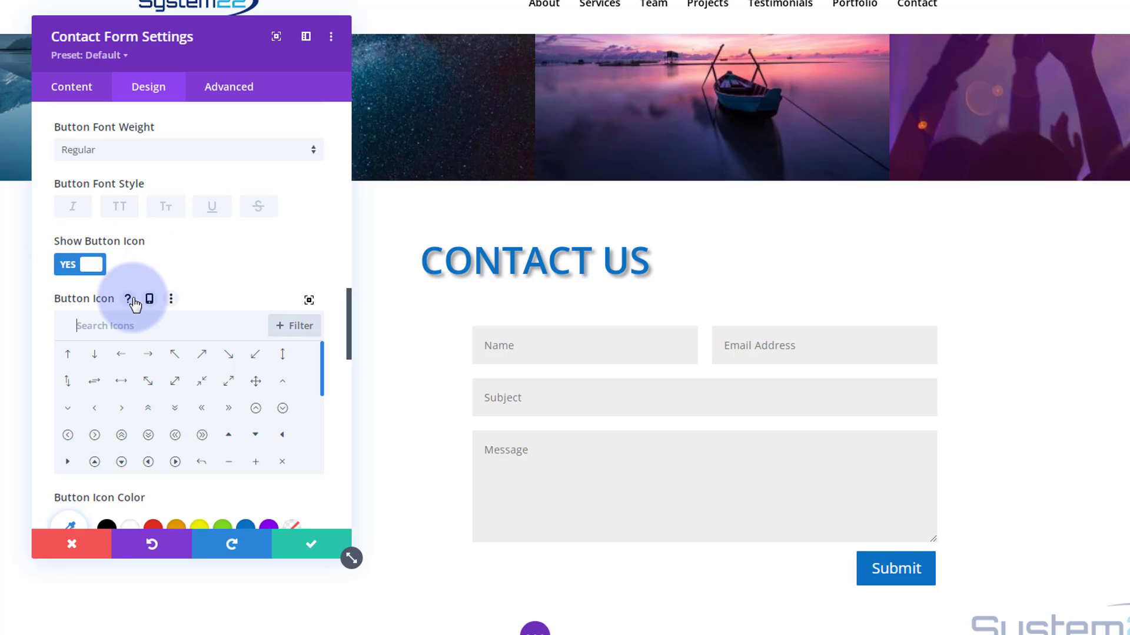
pyautogui.write('send')
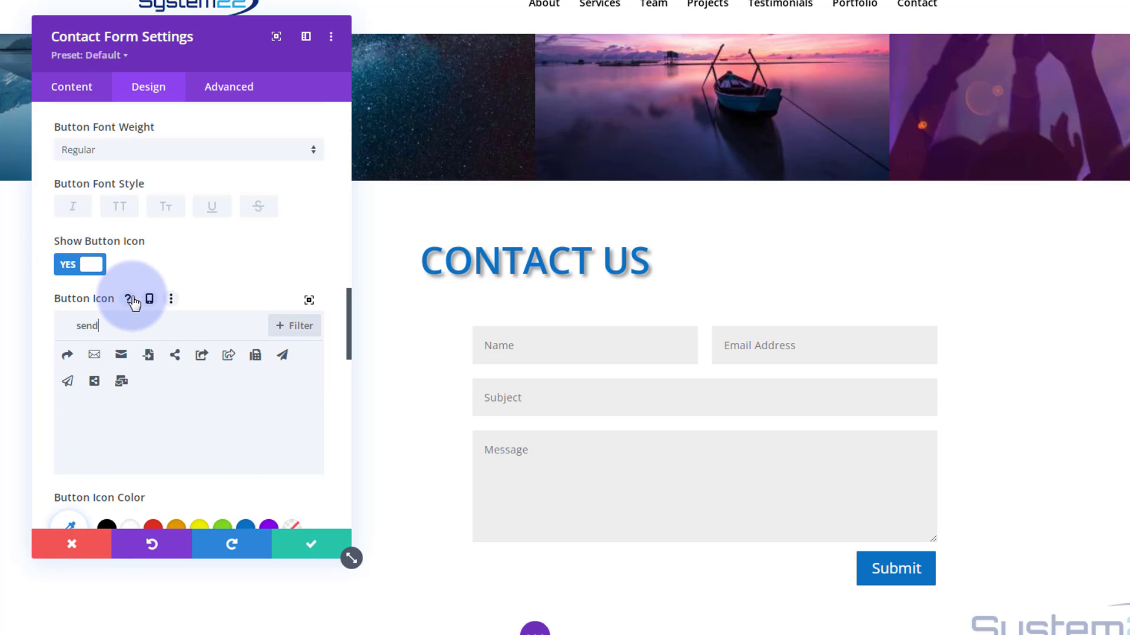
pyautogui.click(68, 358)
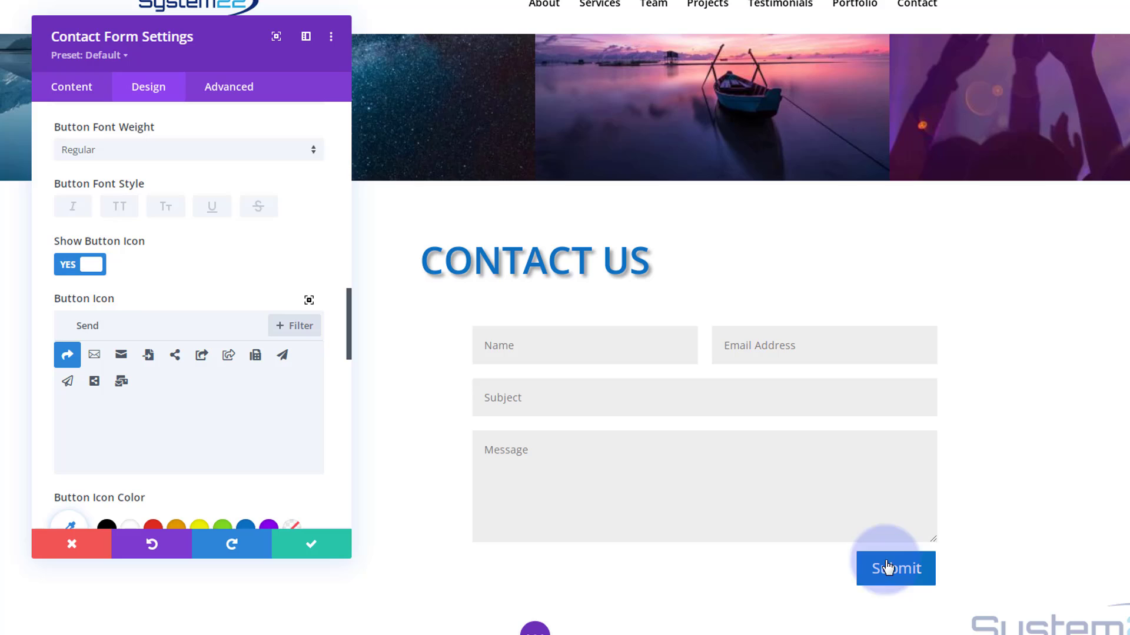
pyautogui.scroll(-3, 147, 263)
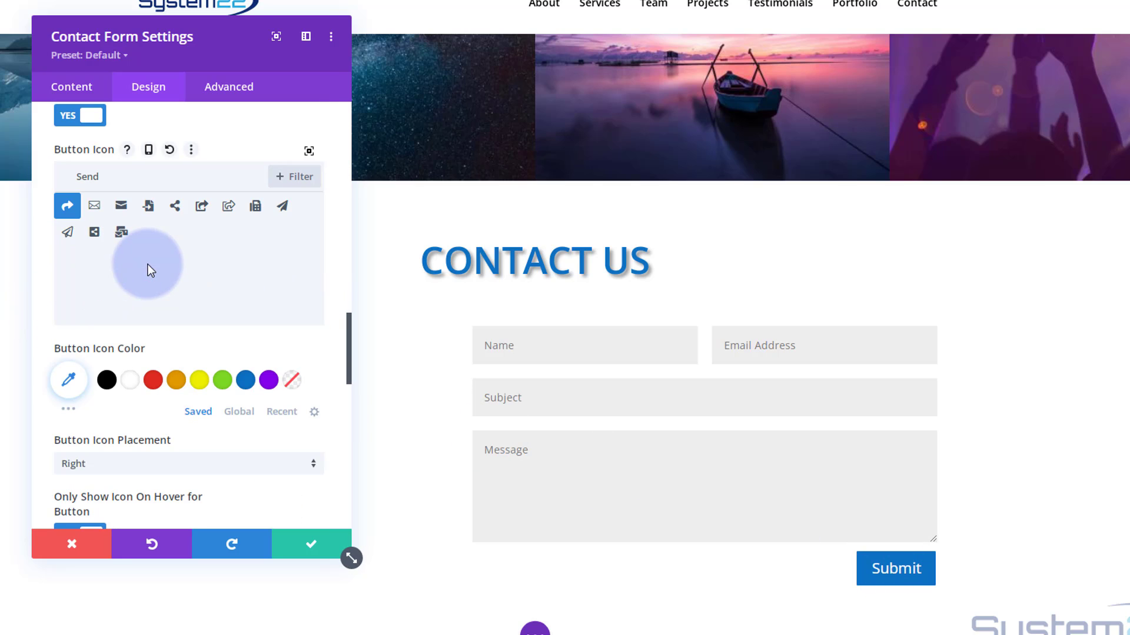
pyautogui.scroll(-1, 147, 262)
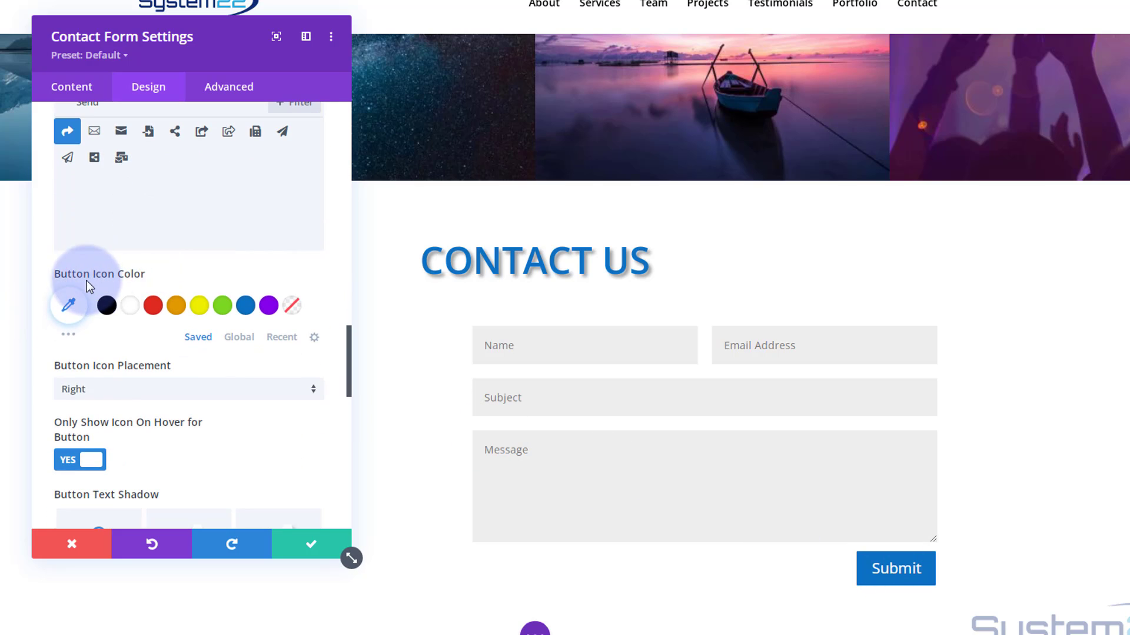
pyautogui.click(134, 300)
pyautogui.scroll(-2, 137, 291)
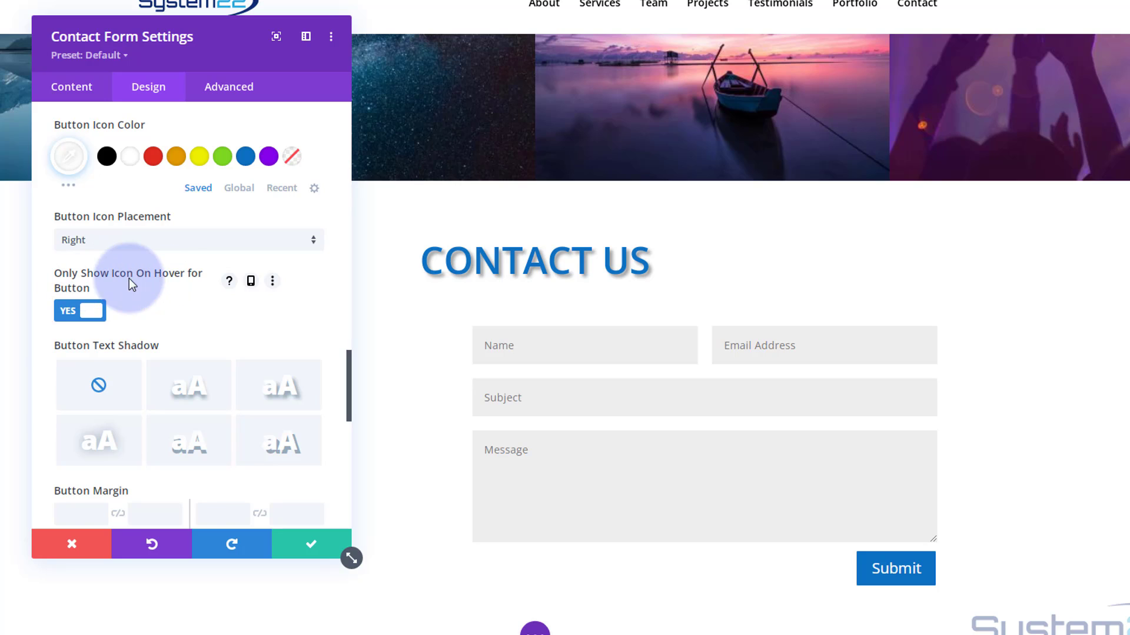
pyautogui.click(67, 313)
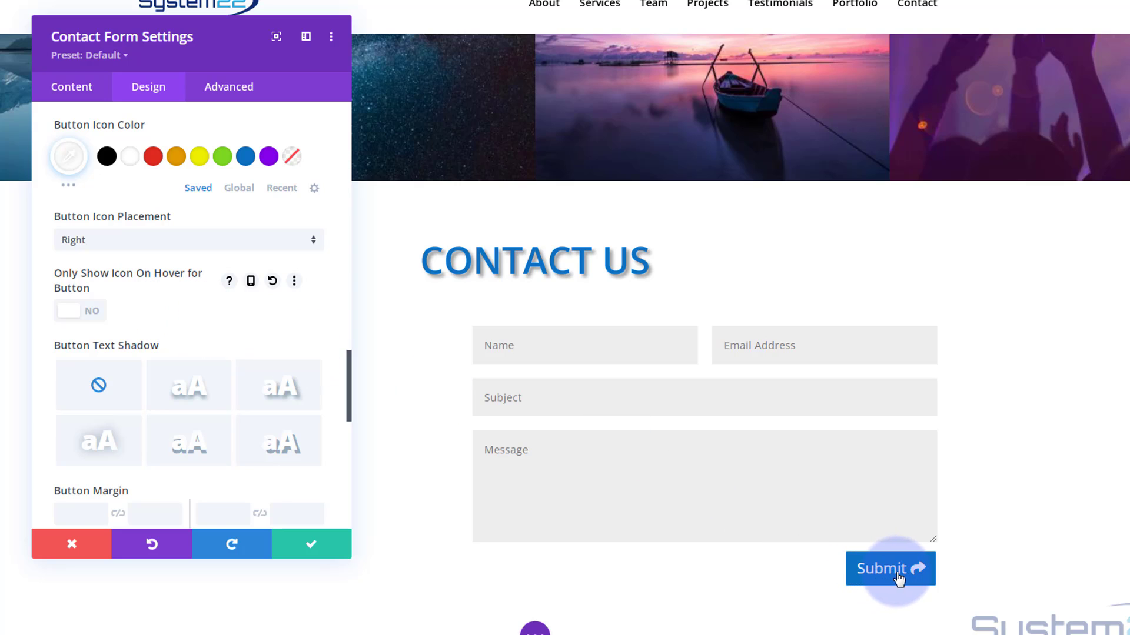
pyautogui.click(187, 394)
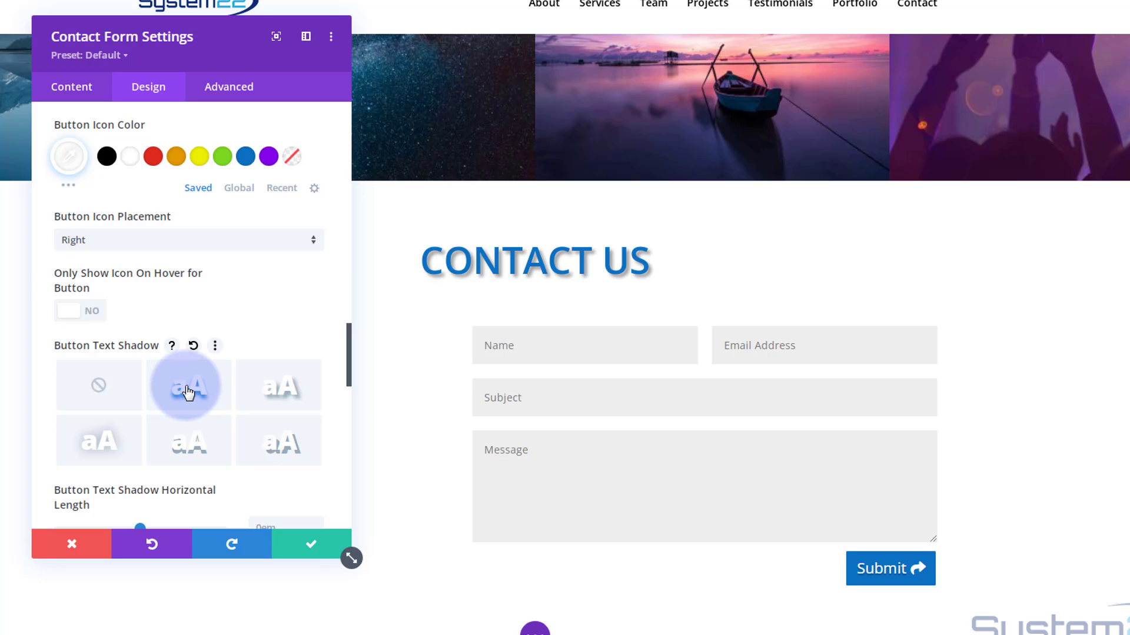
# - Give the Submit button a 30px border radius for pill-shaped corners
pyautogui.scroll(-2, 212, 298)
pyautogui.scroll(-4, 212, 298)
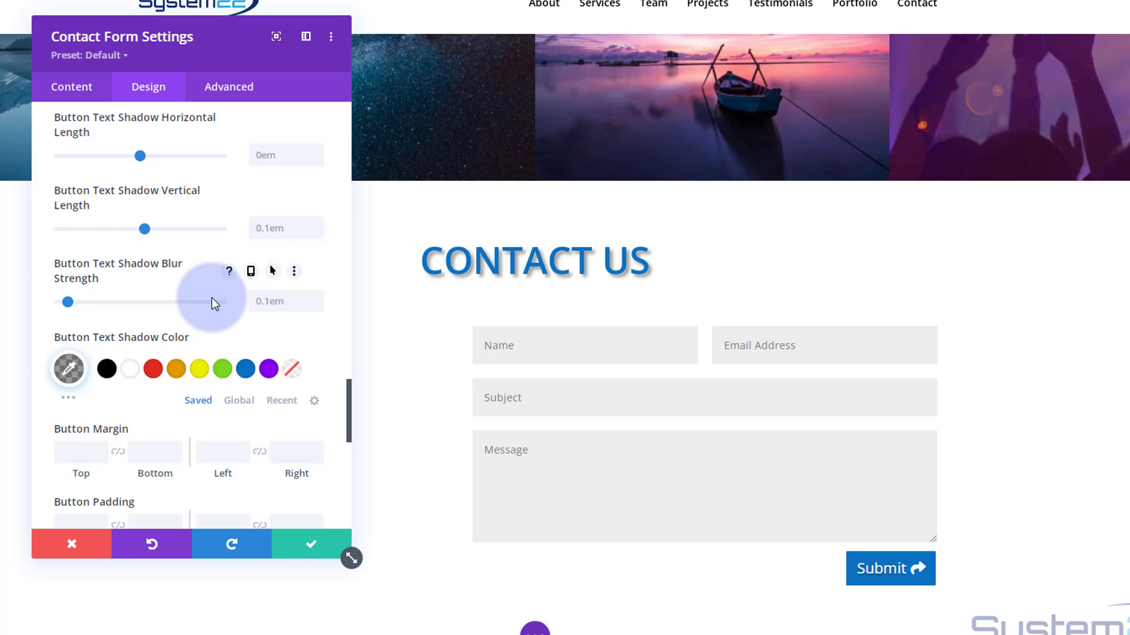
pyautogui.scroll(6, 212, 298)
pyautogui.scroll(12, 200, 323)
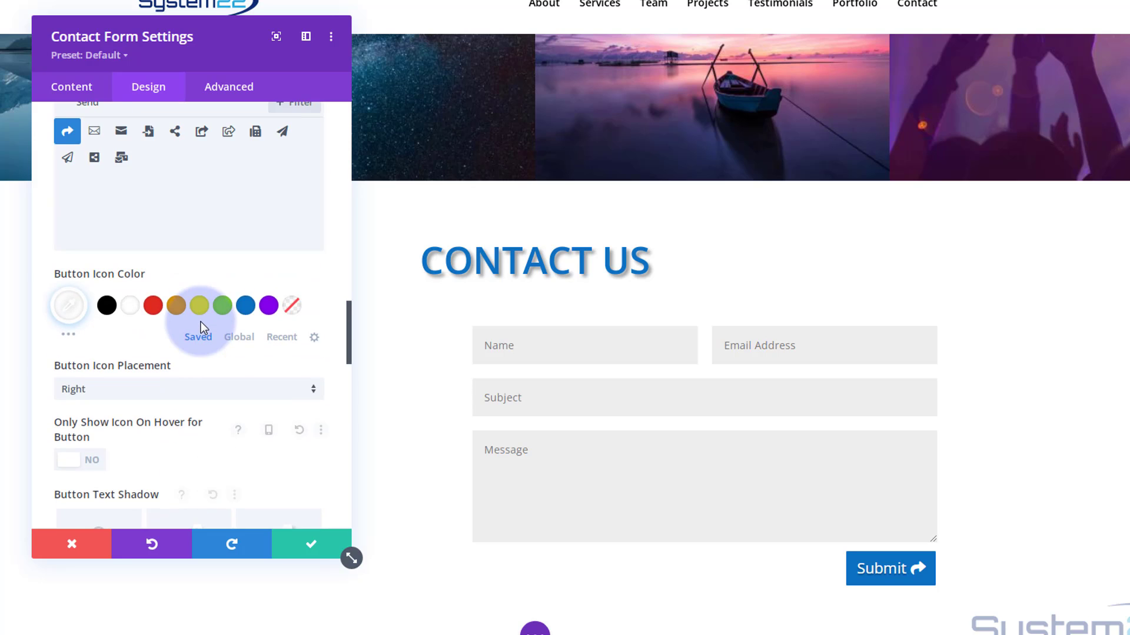
pyautogui.scroll(3, 203, 328)
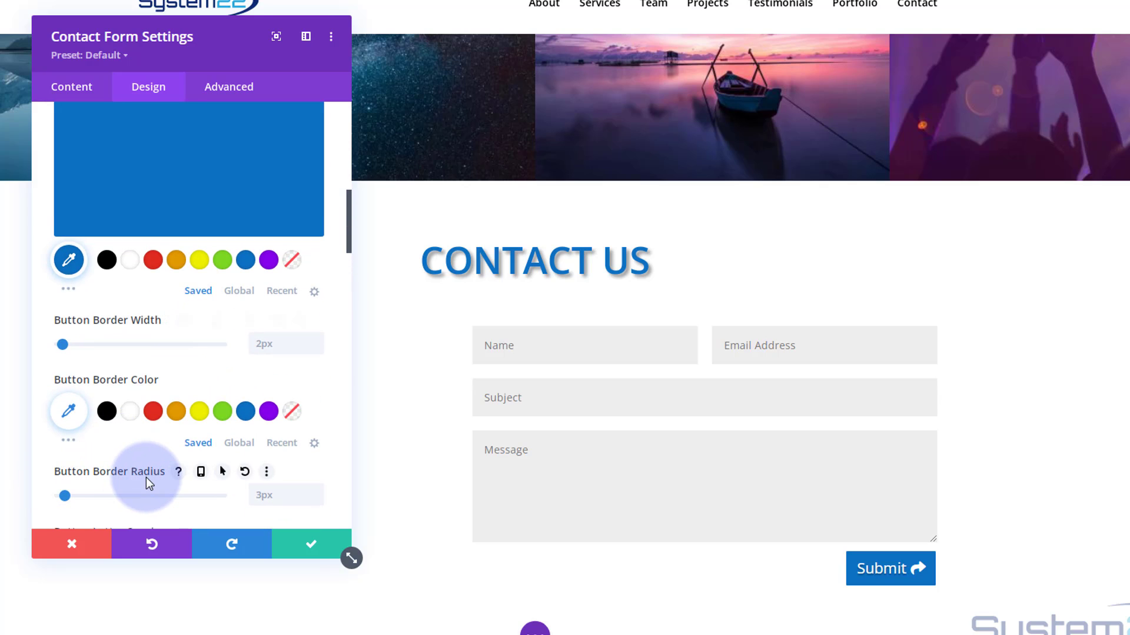
pyautogui.click(260, 495)
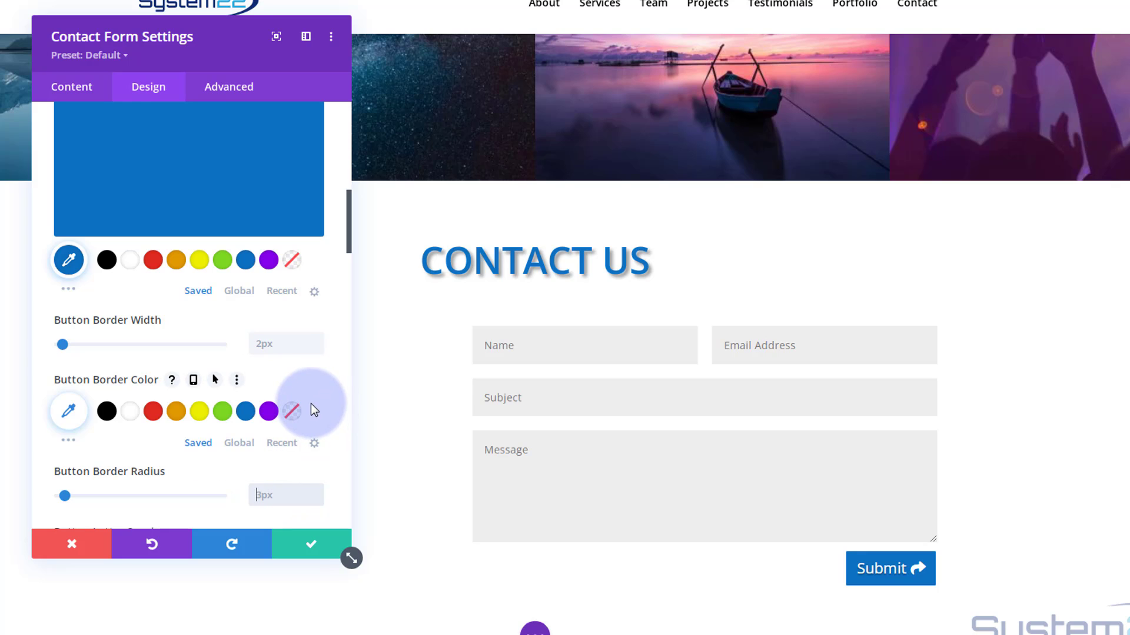
pyautogui.write('30px')
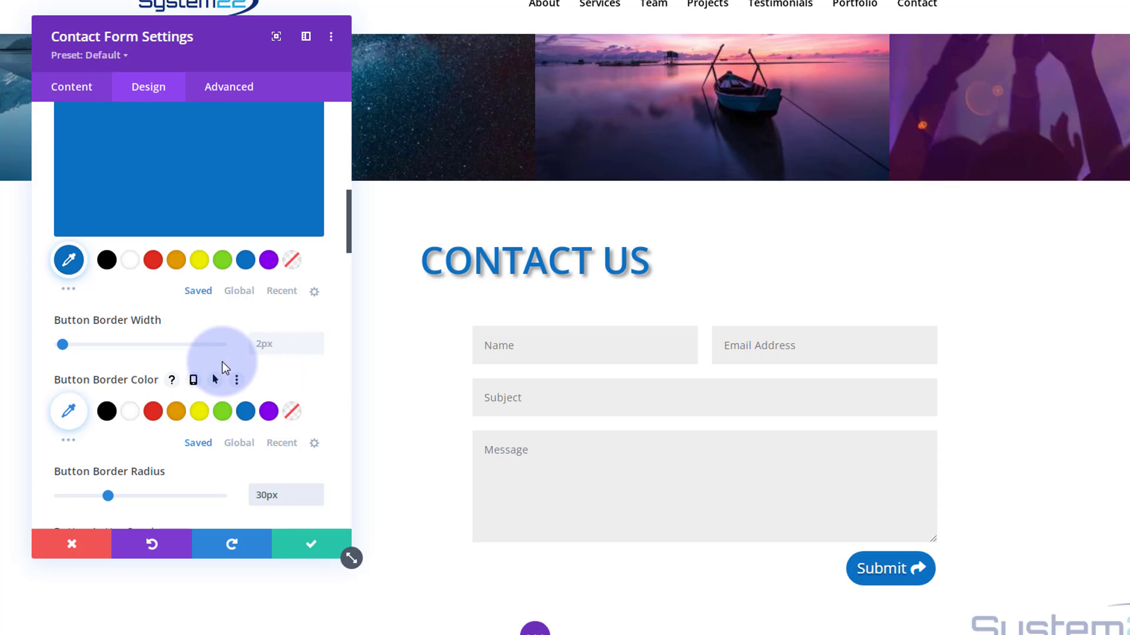
pyautogui.scroll(-8, 221, 361)
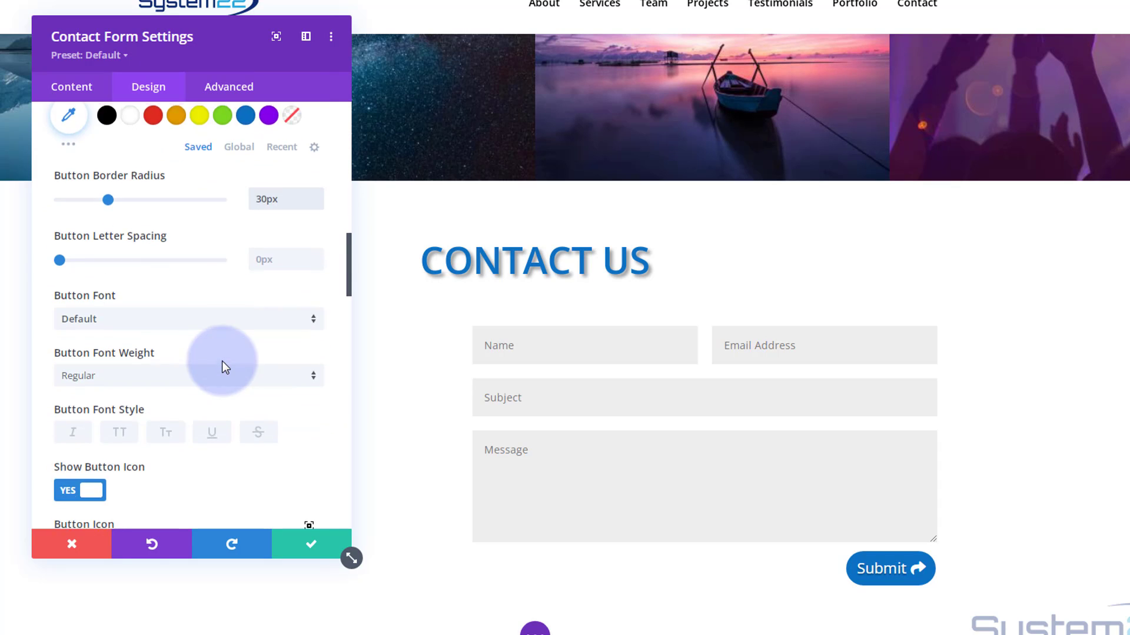
pyautogui.scroll(-10, 221, 361)
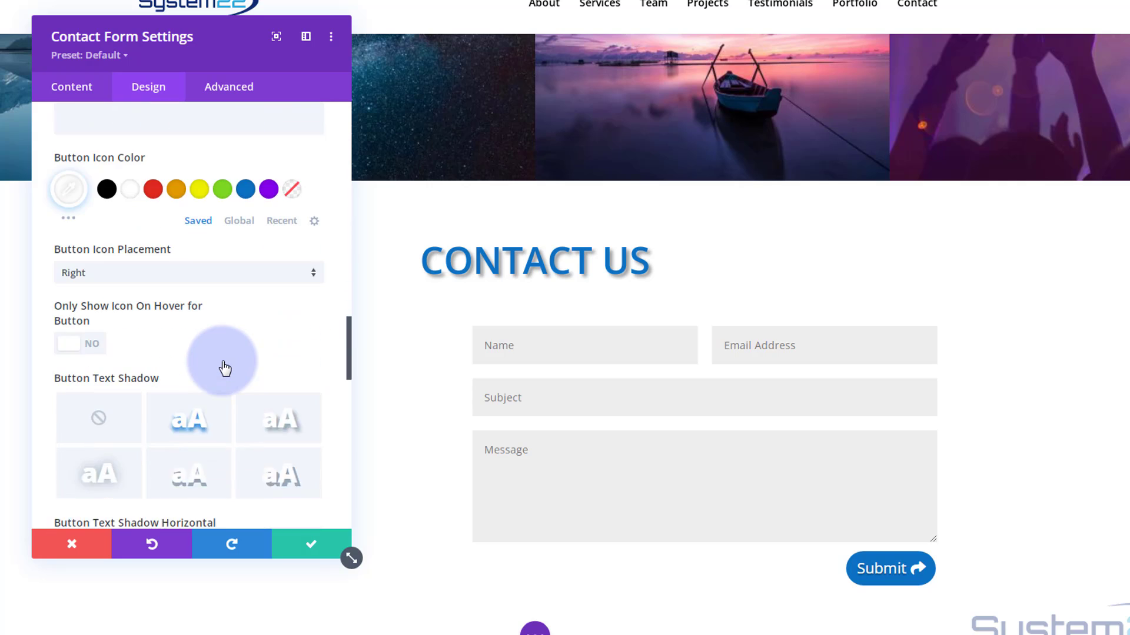
pyautogui.scroll(-8, 221, 361)
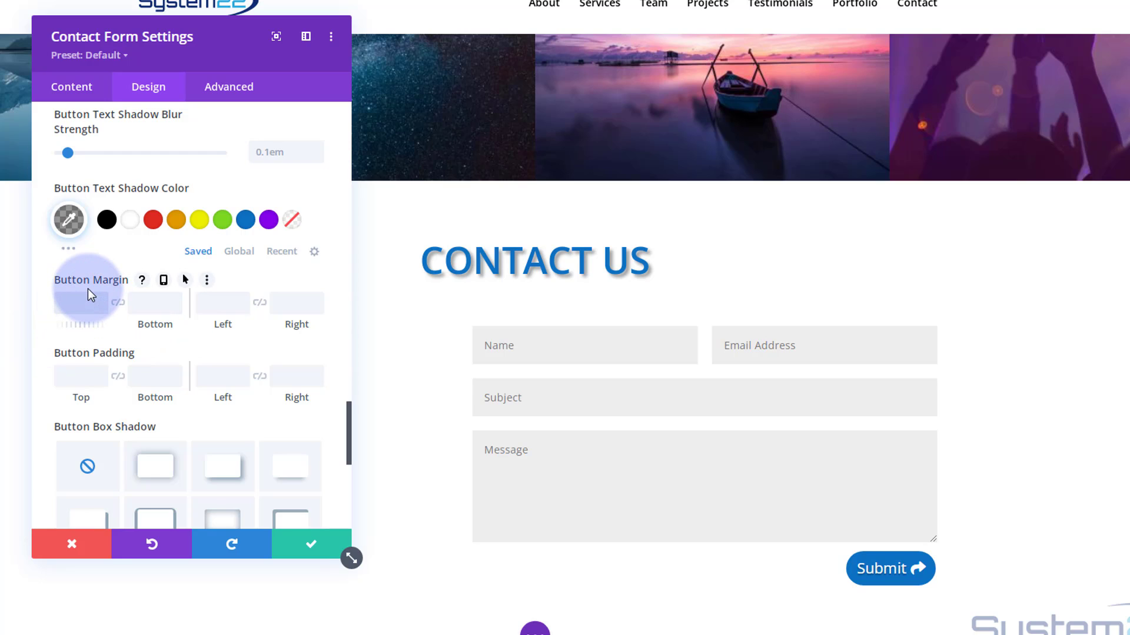
# - Set the Submit button's top and bottom padding to 30px
pyautogui.write('50')
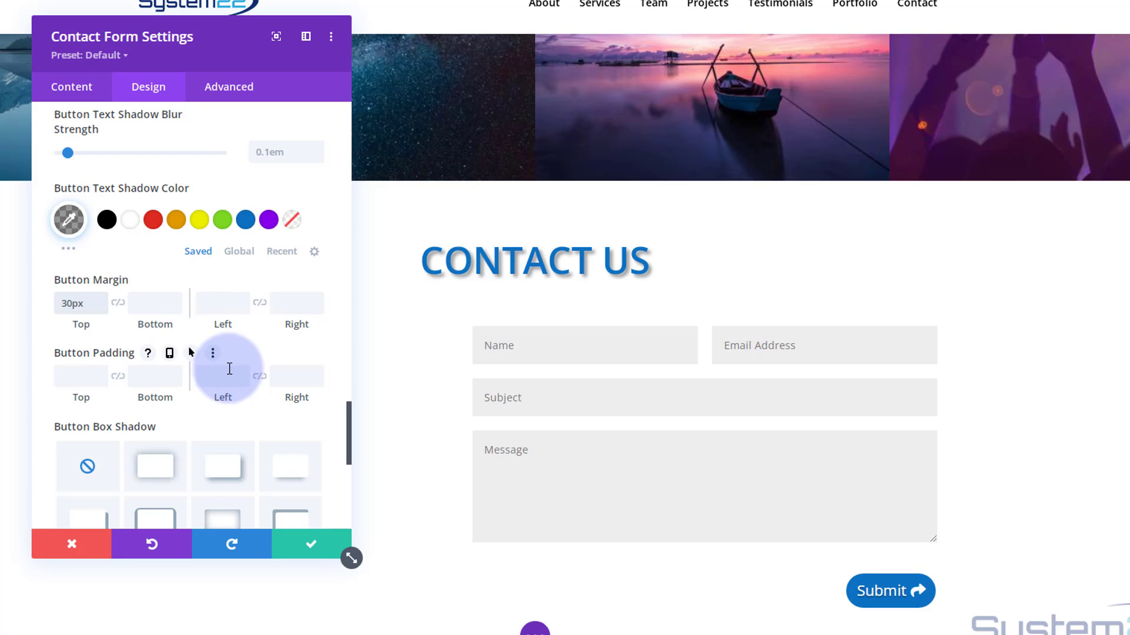
pyautogui.click(59, 374)
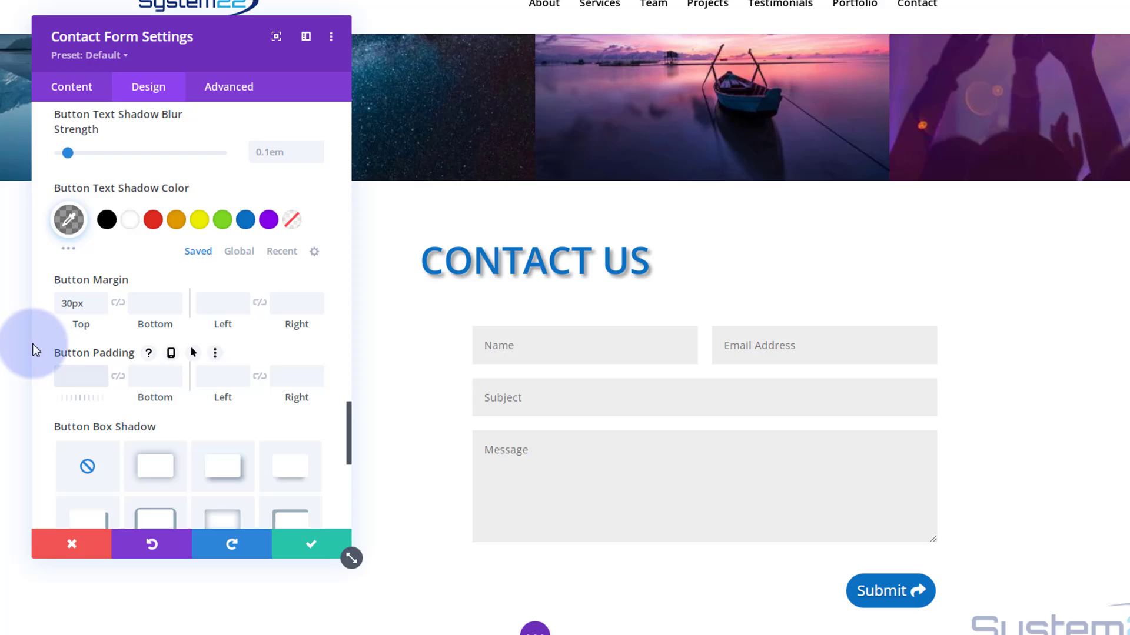
pyautogui.write('30px')
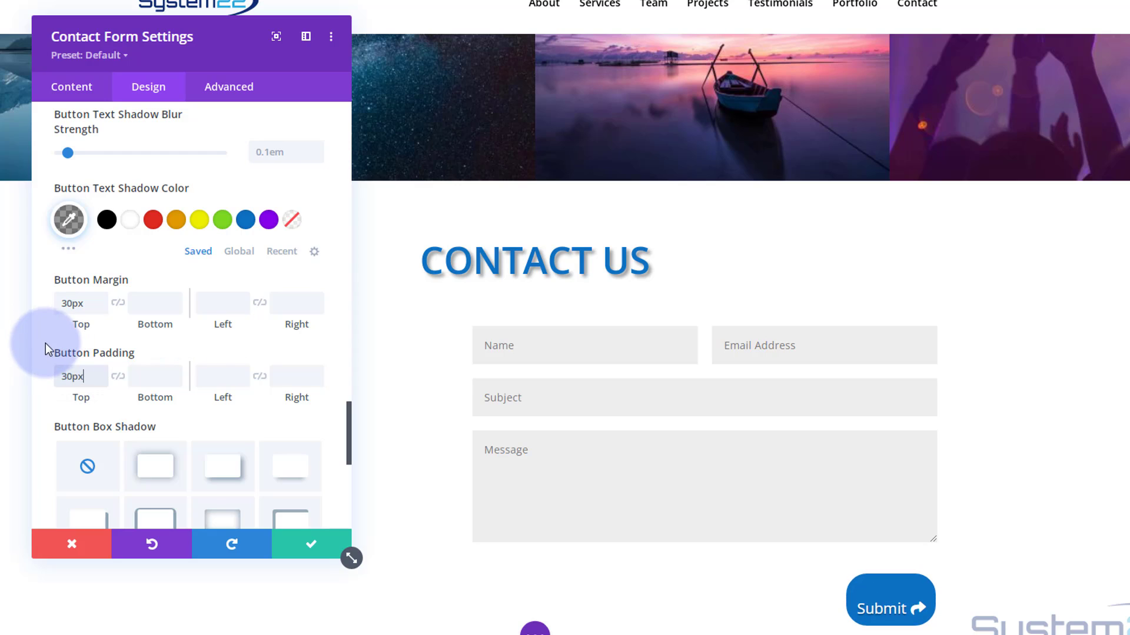
pyautogui.click(118, 378)
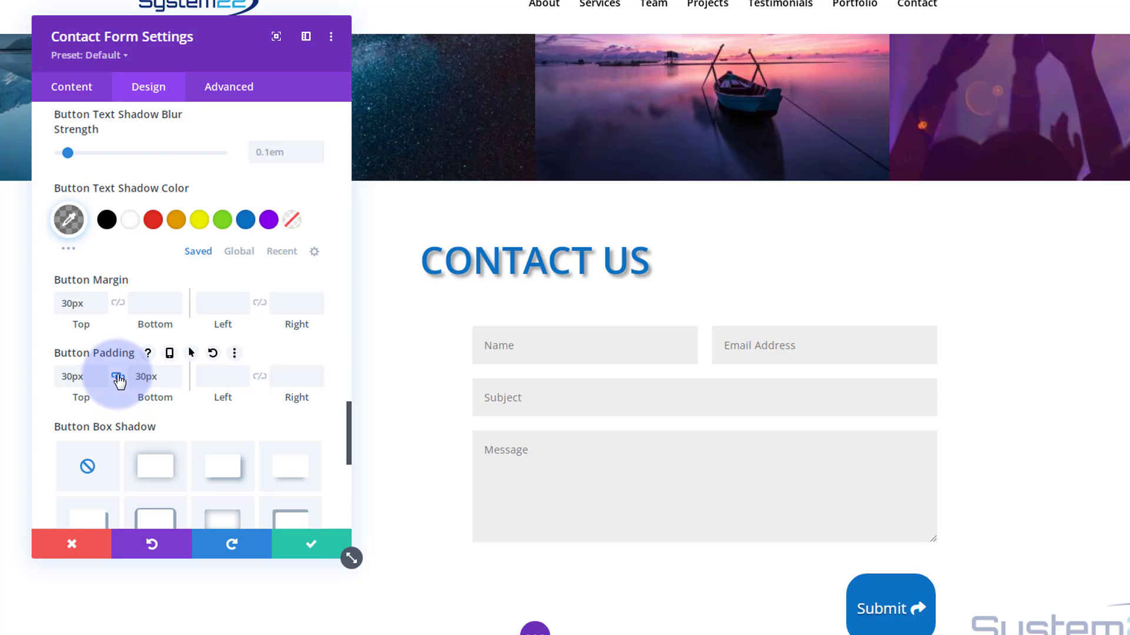
pyautogui.moveTo(81, 377); pyautogui.dragTo(53, 377)
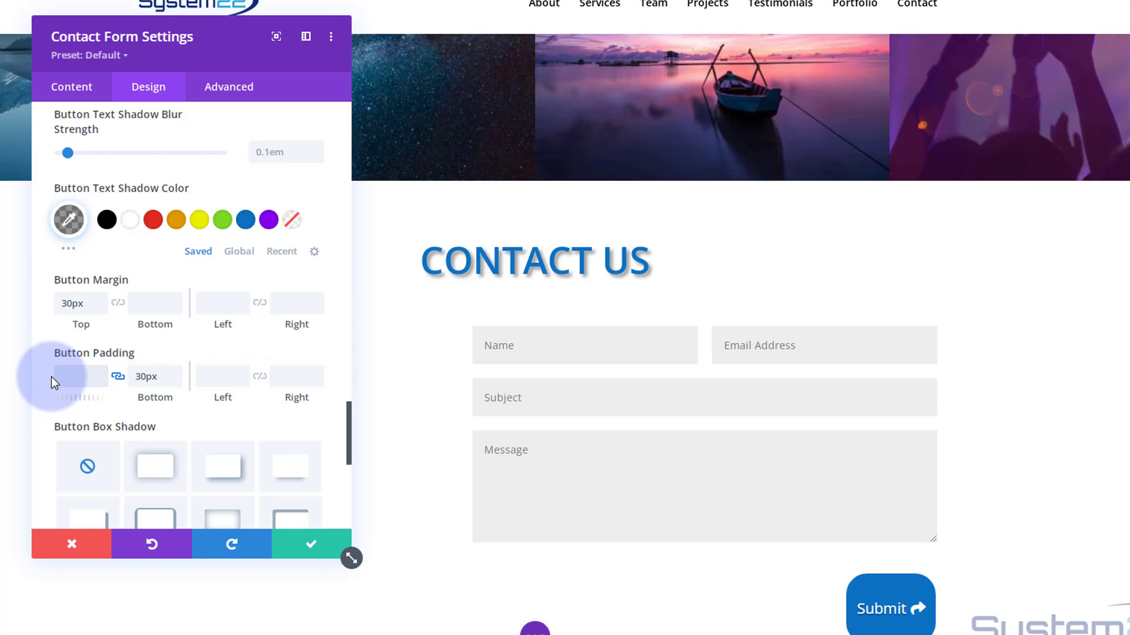
# - Set the button's left padding to 30px and unlink it to give the right side 50px
pyautogui.click(219, 378)
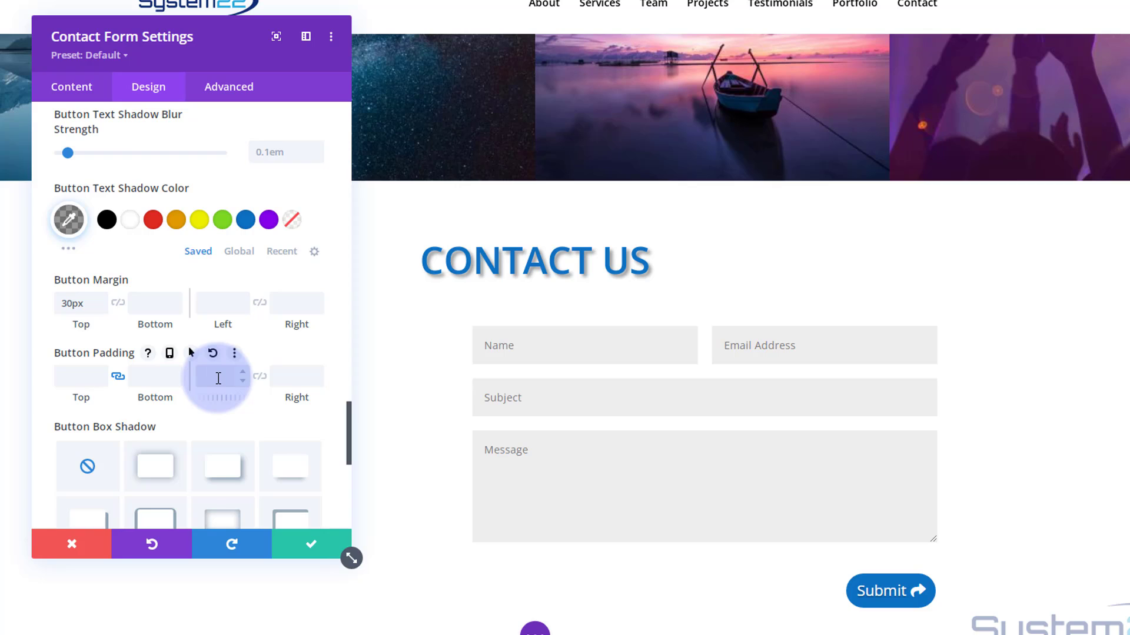
pyautogui.write('30')
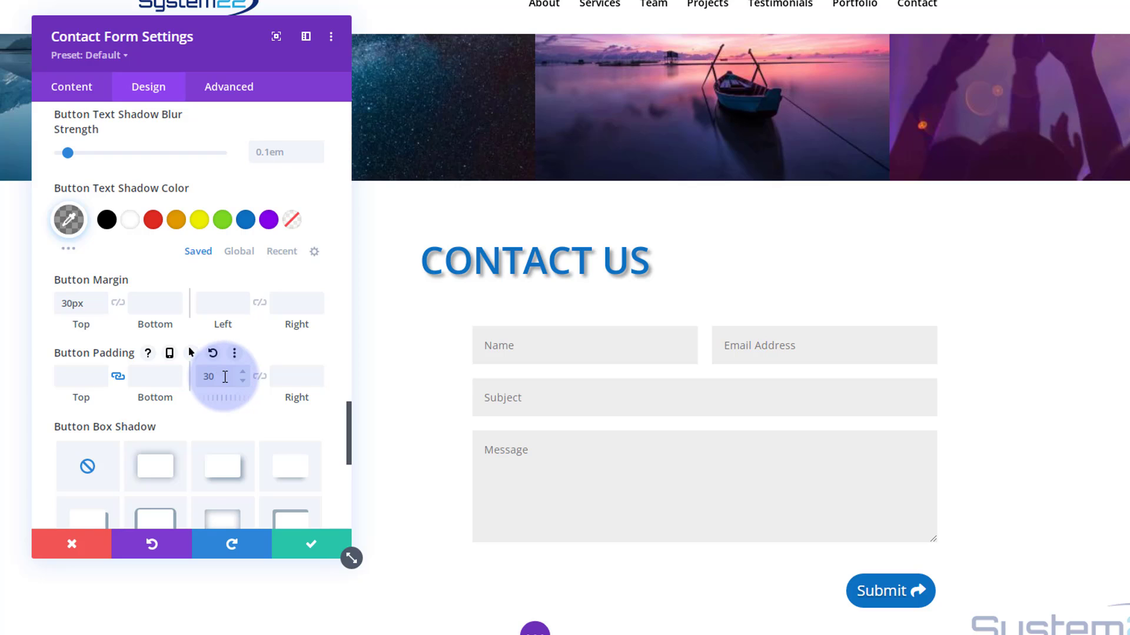
pyautogui.write('px')
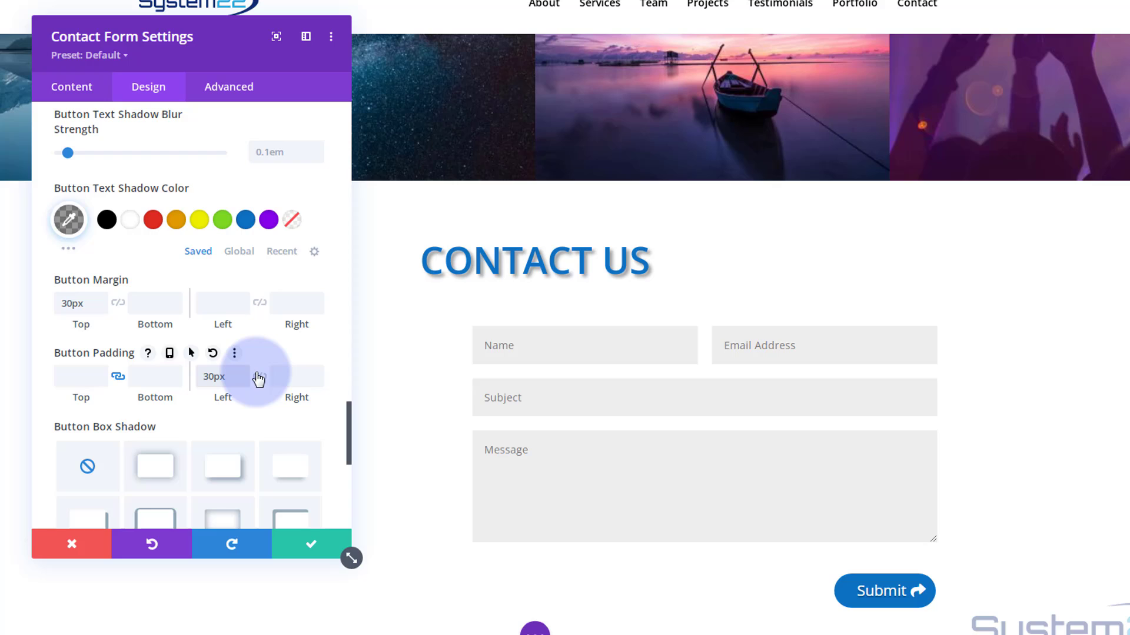
pyautogui.click(260, 377)
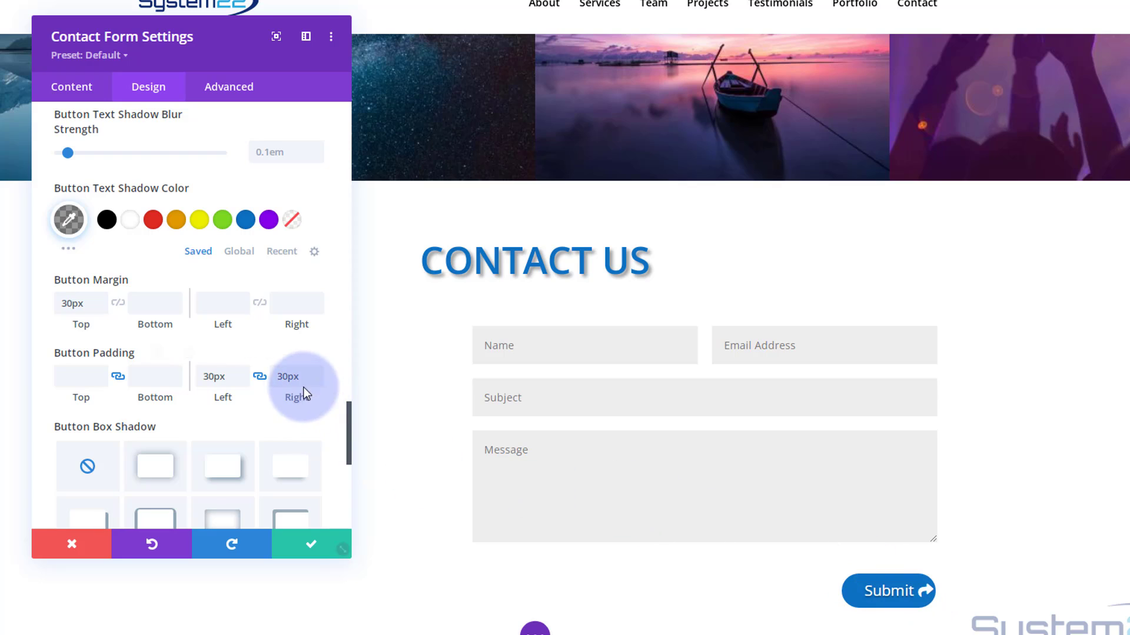
pyautogui.click(260, 377)
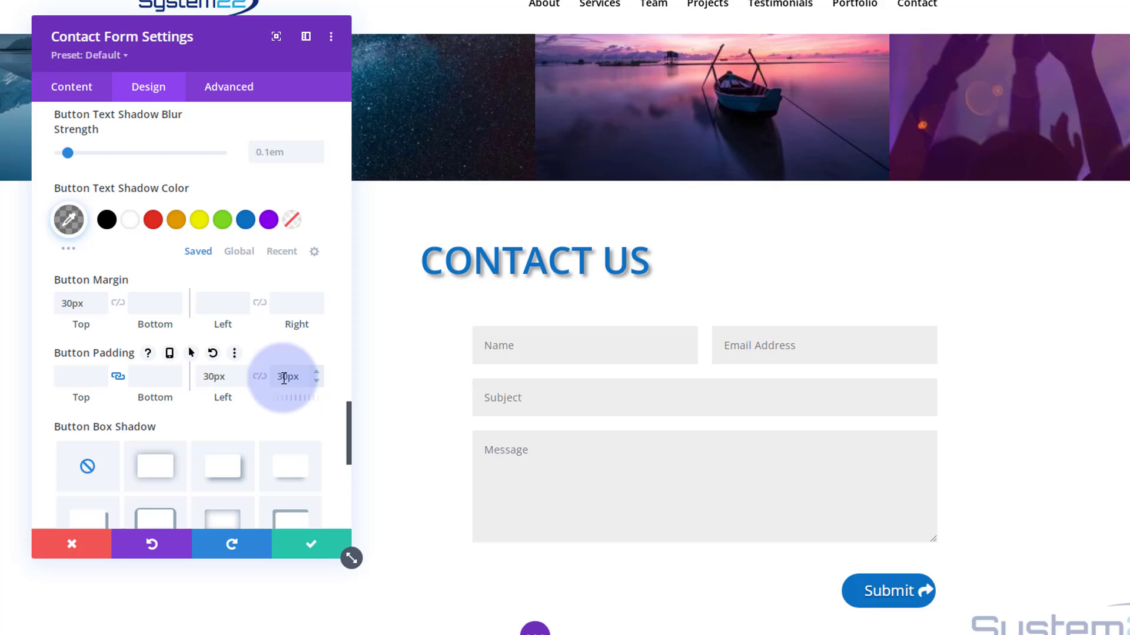
pyautogui.doubleClick(280, 377)
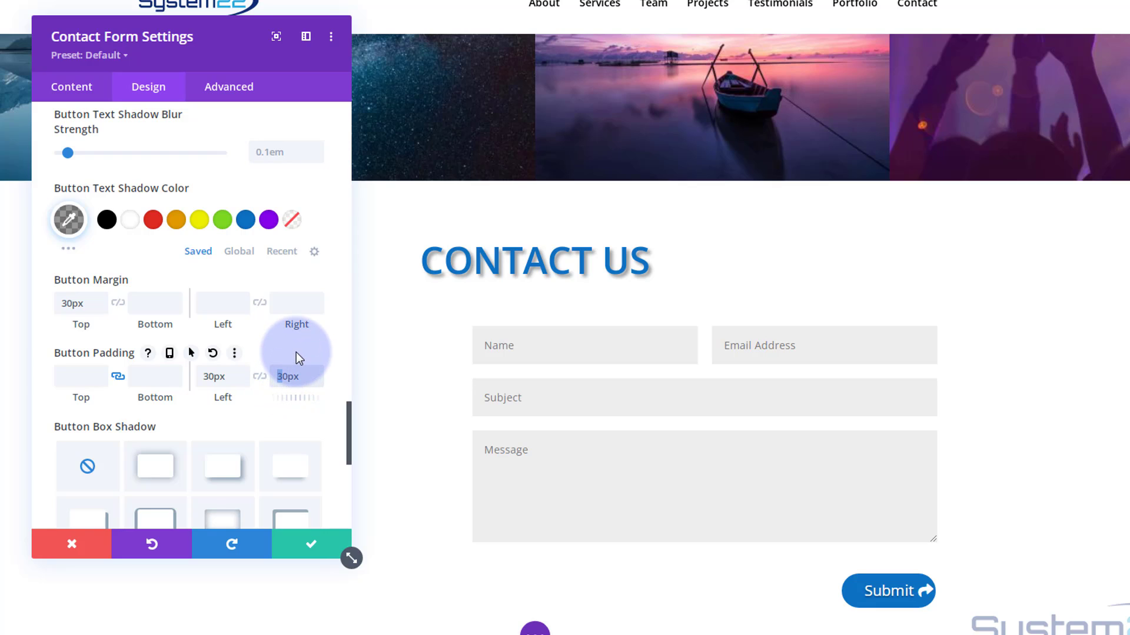
pyautogui.write('5')
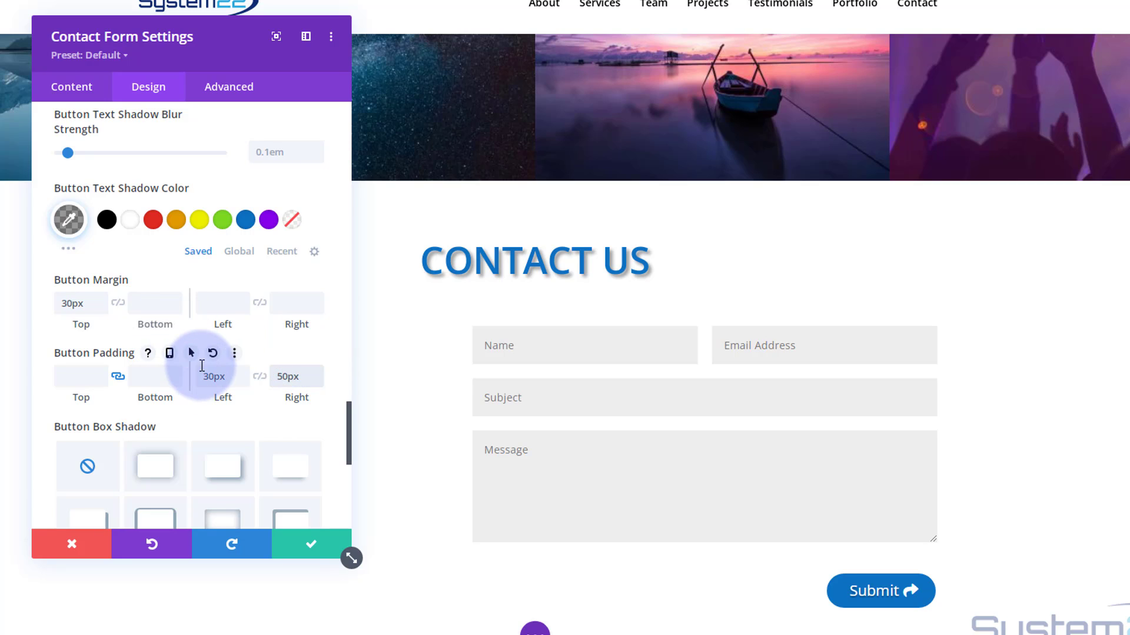
# - Apply the fourth Button Box Shadow preset and lower the button border width from 2px to 0px
pyautogui.scroll(-1, 194, 359)
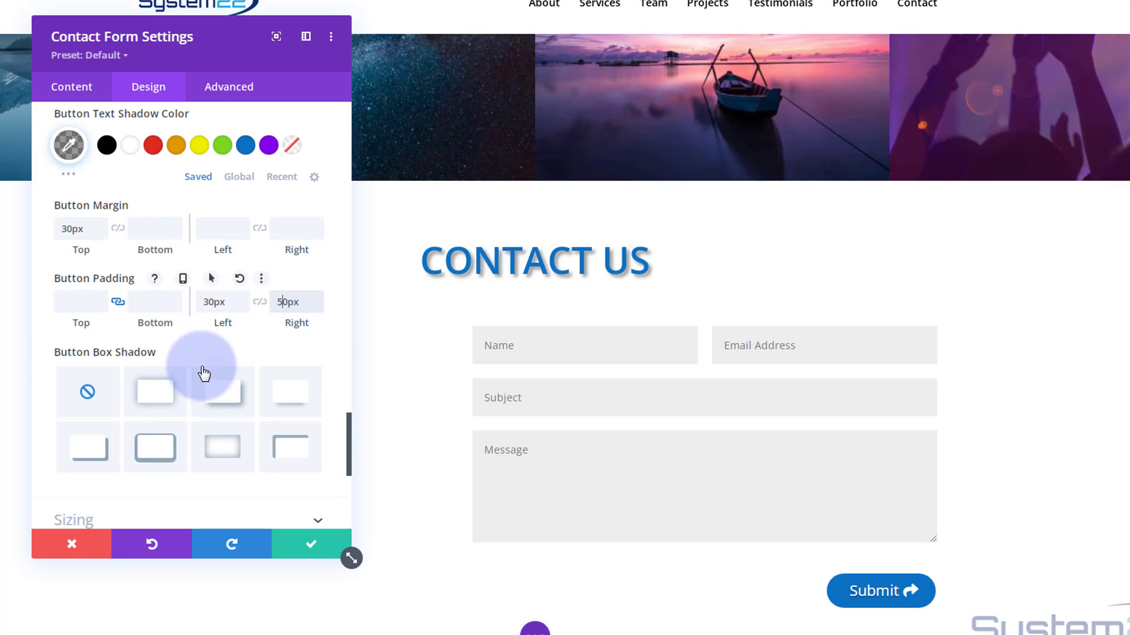
pyautogui.click(291, 405)
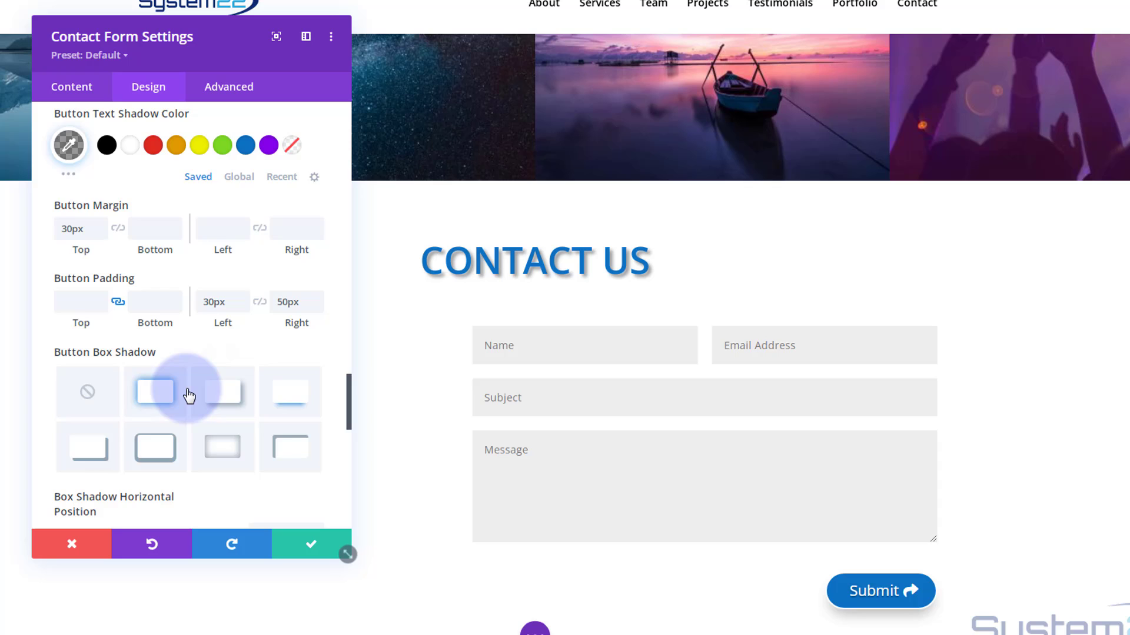
pyautogui.scroll(8, 188, 396)
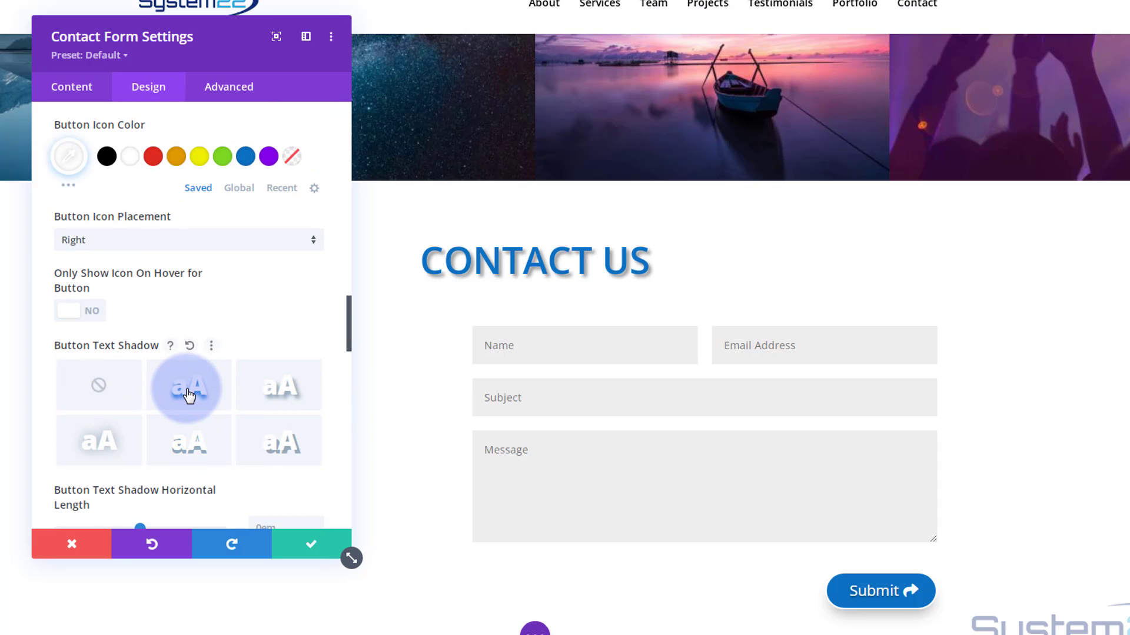
pyautogui.scroll(10, 187, 395)
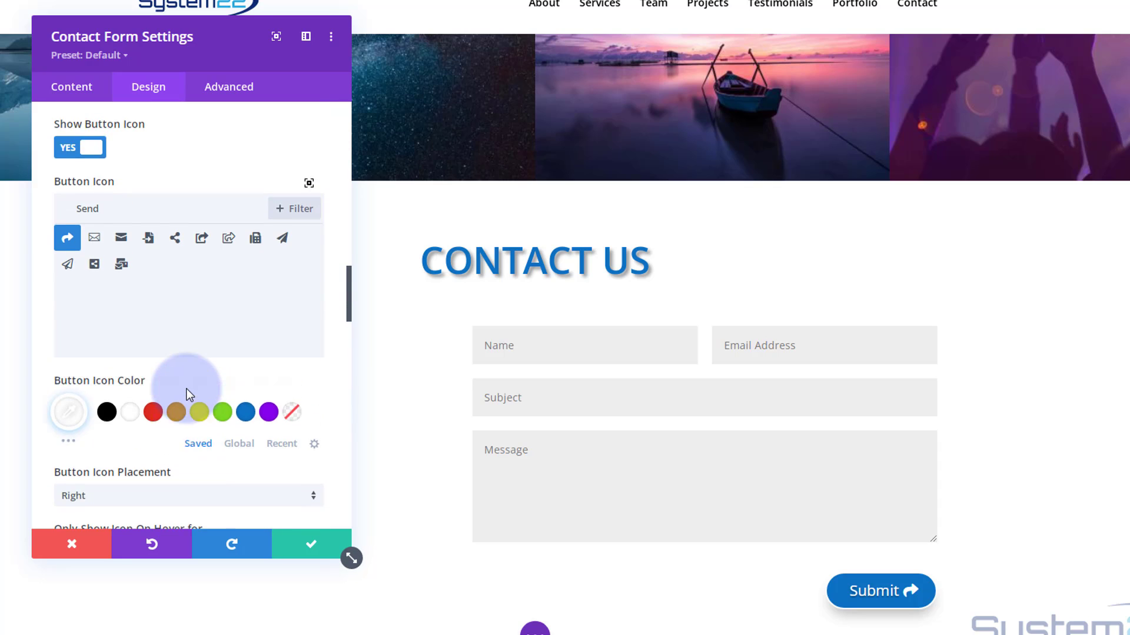
pyautogui.scroll(3, 189, 394)
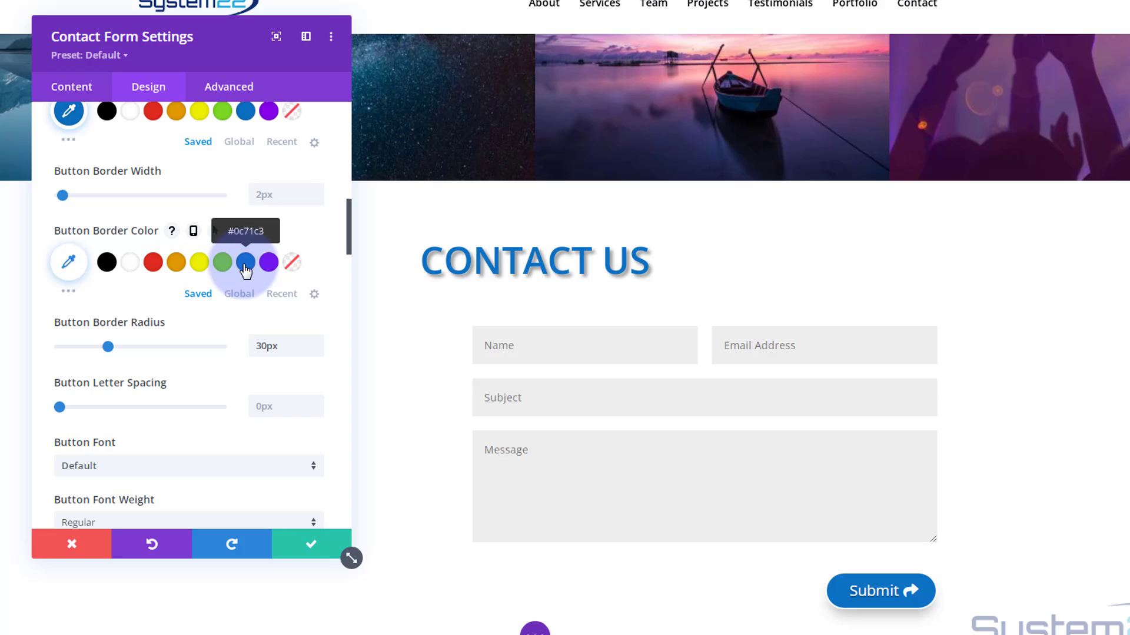
pyautogui.click(313, 199)
pyautogui.click(313, 199)
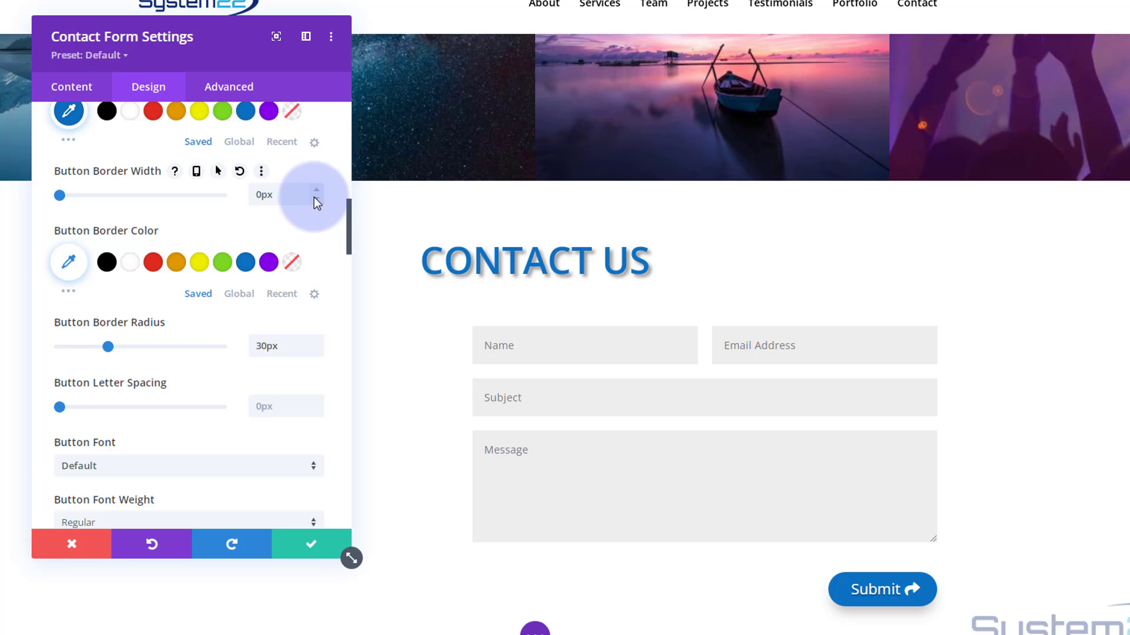
# - Apply the fourth Box Shadow preset (12px down, 18px blur) to the form fields and close the module settings
pyautogui.scroll(-6, 217, 273)
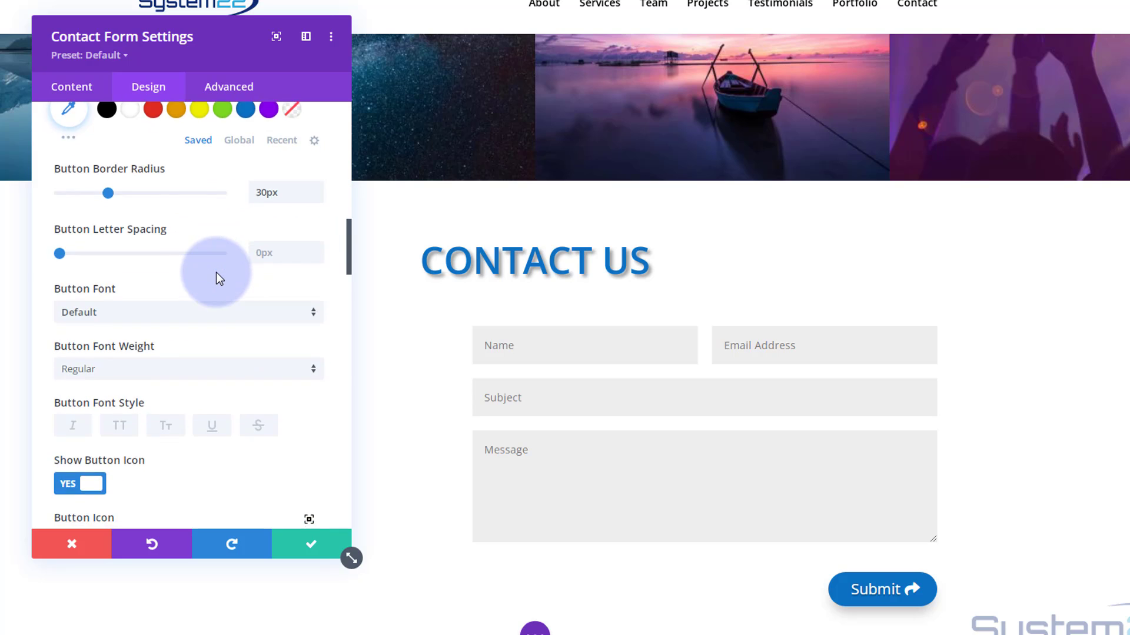
pyautogui.scroll(-8, 207, 267)
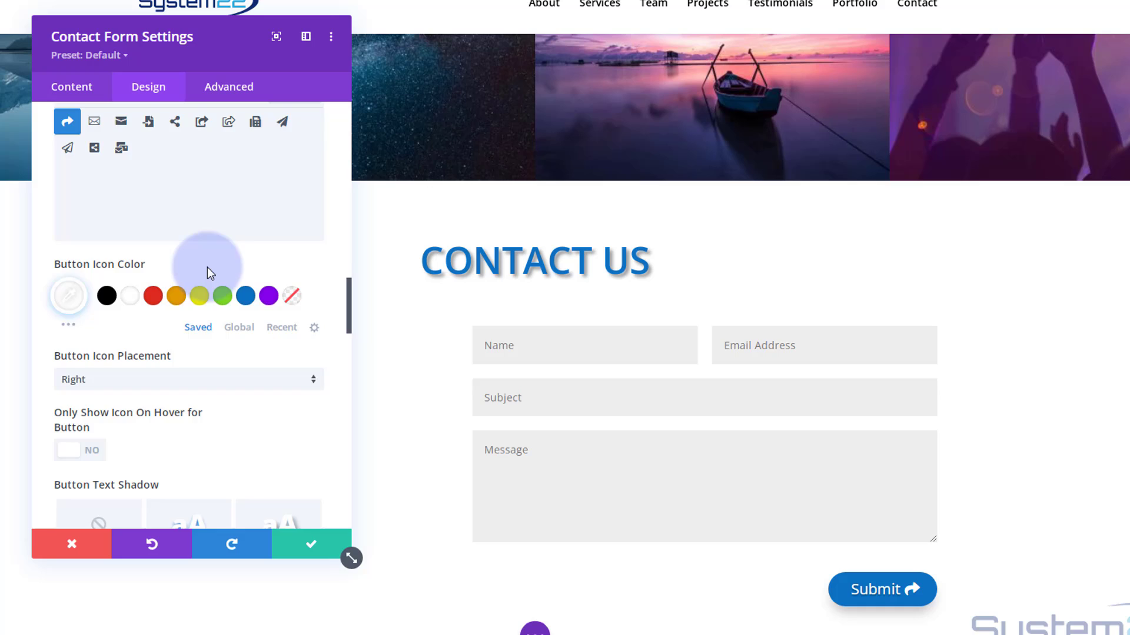
pyautogui.scroll(-8, 207, 268)
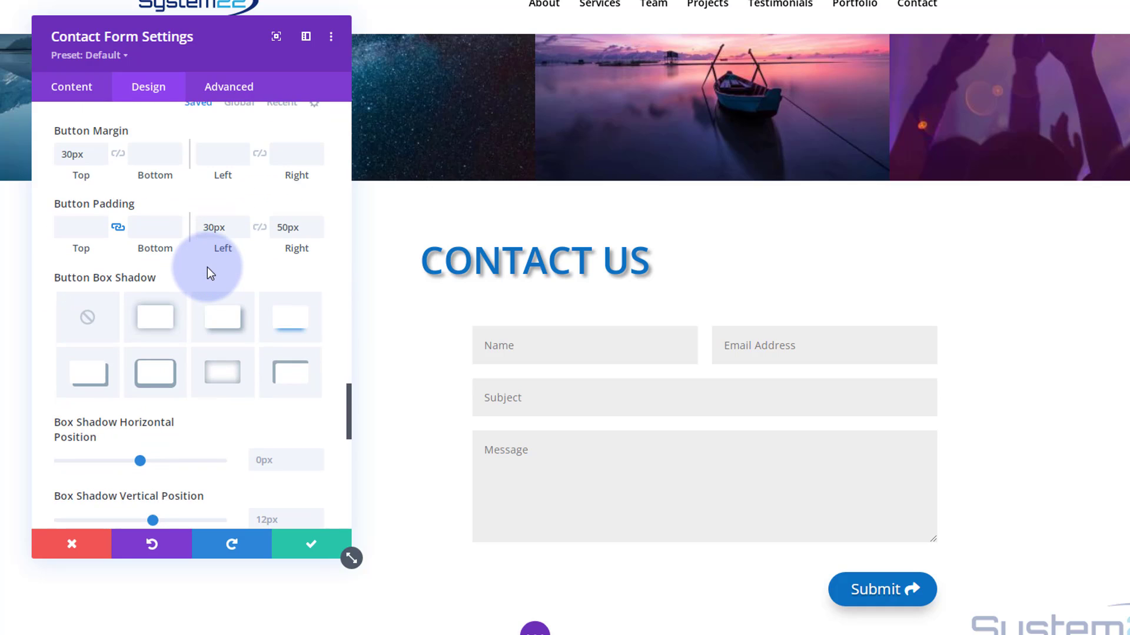
pyautogui.scroll(-8, 207, 267)
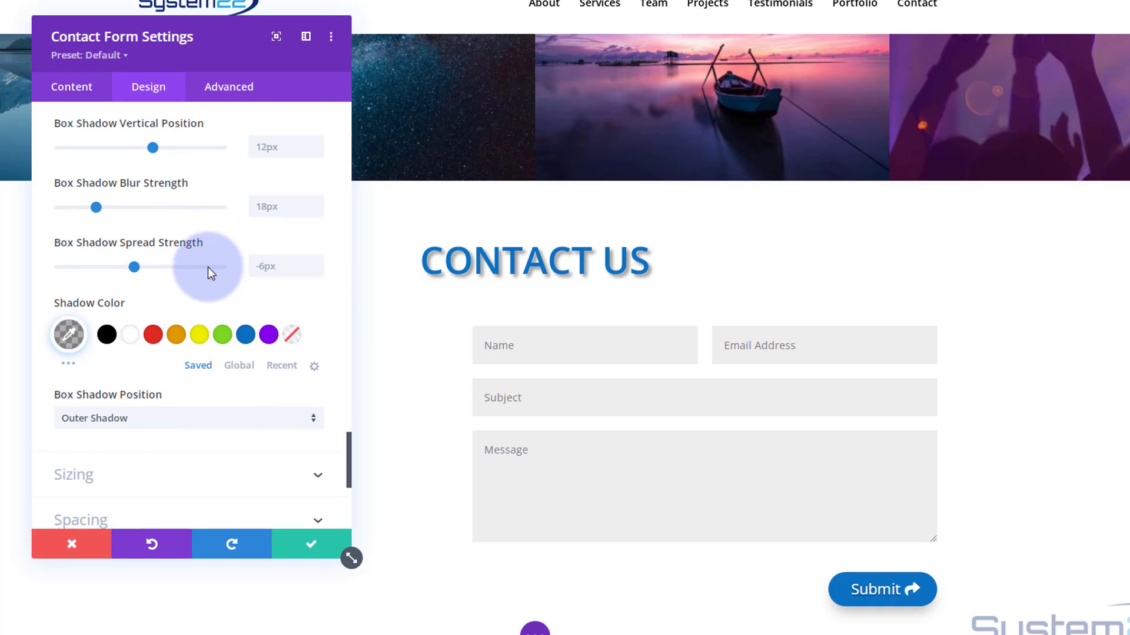
pyautogui.scroll(-3, 209, 272)
pyautogui.click(168, 310)
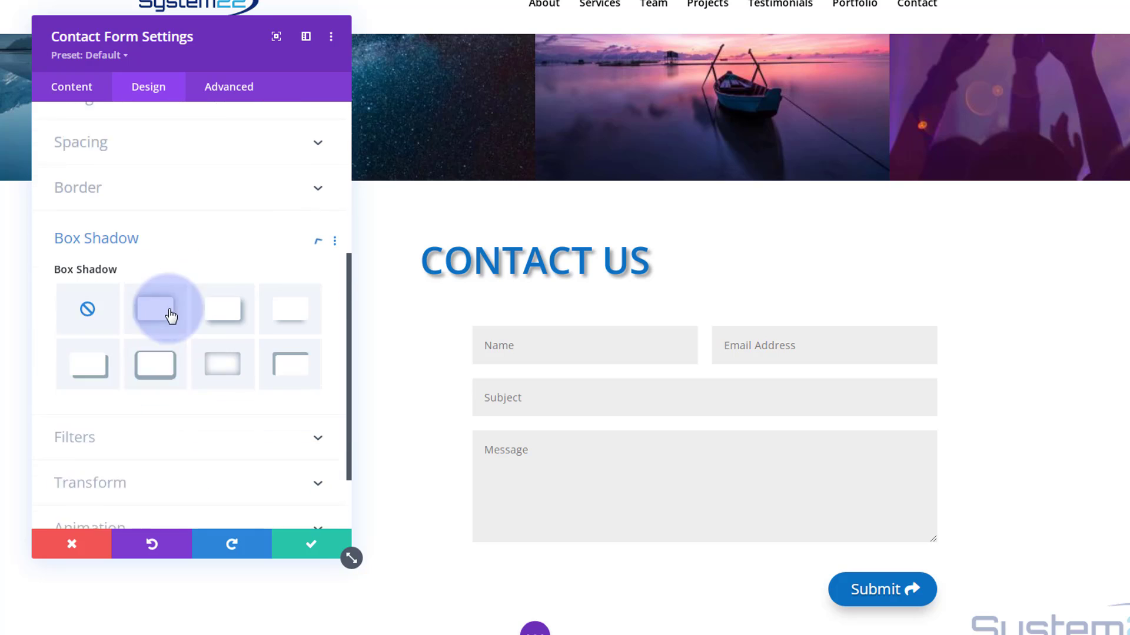
pyautogui.scroll(-2, 169, 312)
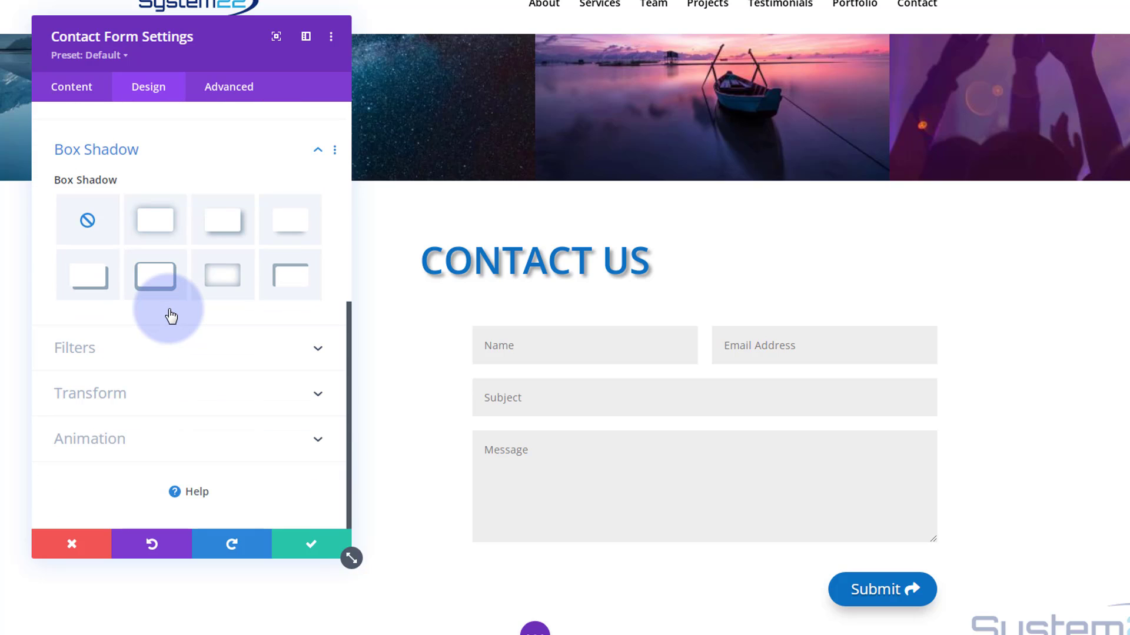
pyautogui.click(292, 230)
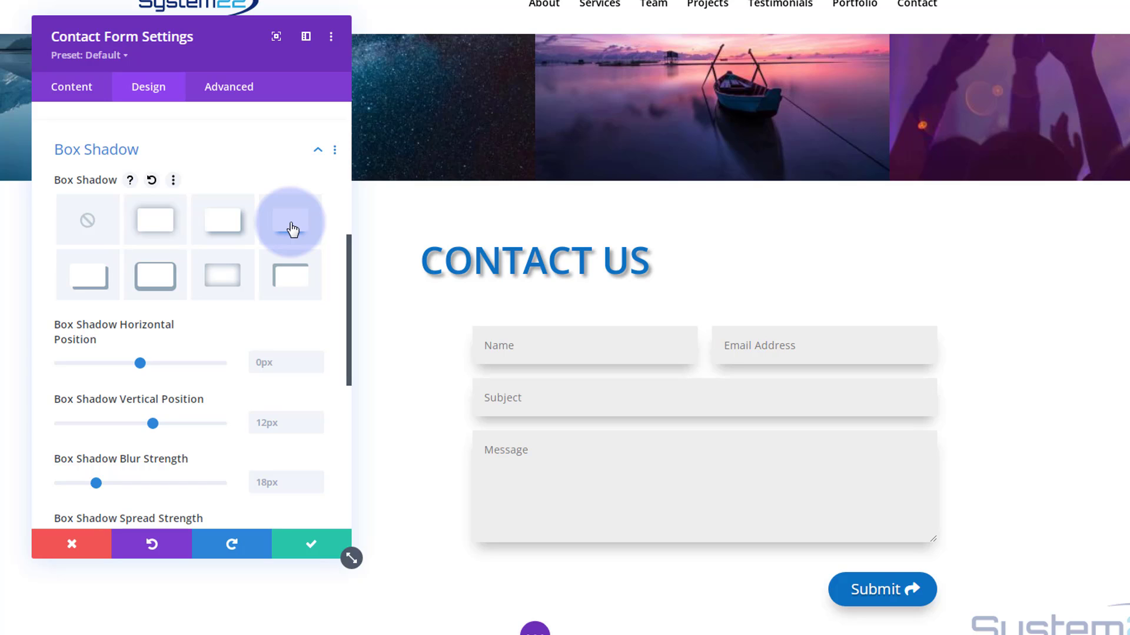
pyautogui.scroll(-3, 222, 462)
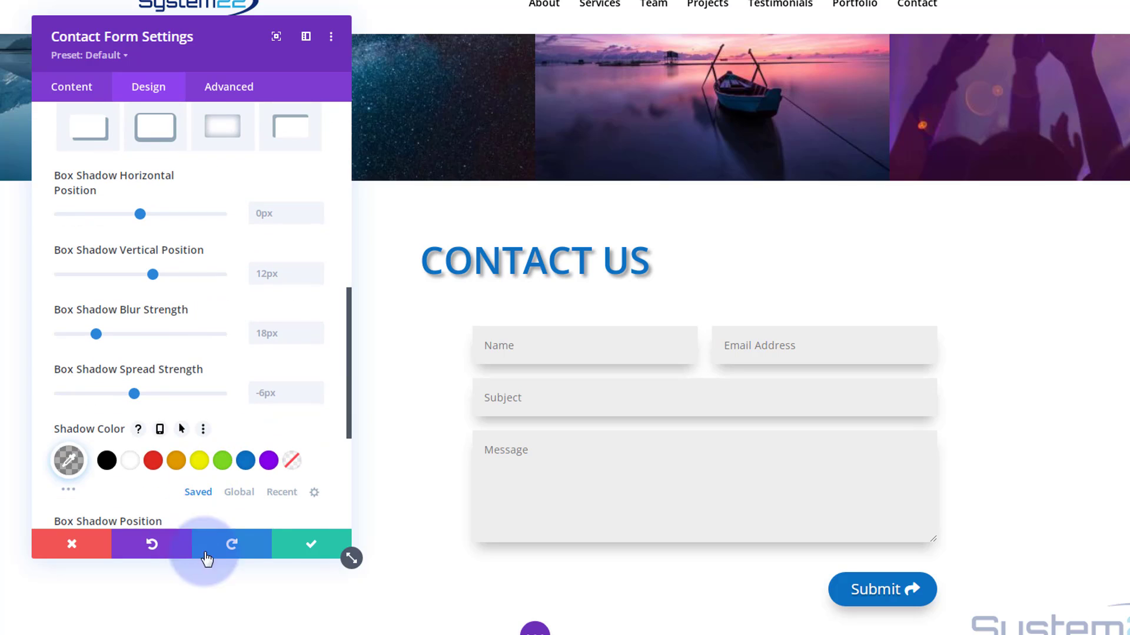
pyautogui.click(313, 546)
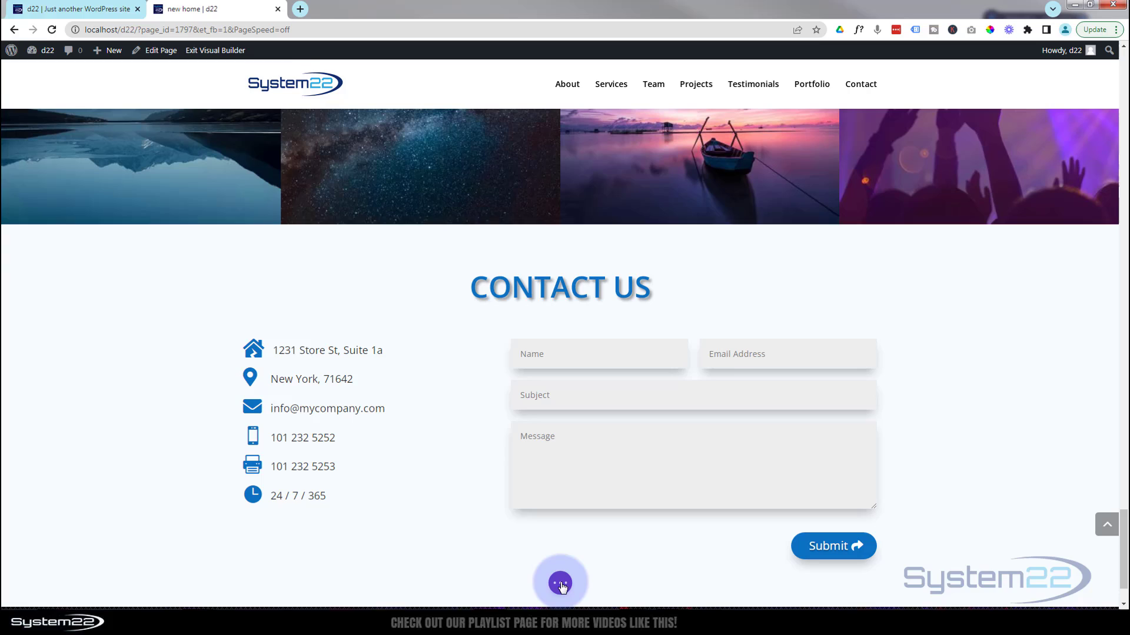
# - Save the page as a draft and exit the Visual Builder
pyautogui.click(561, 584)
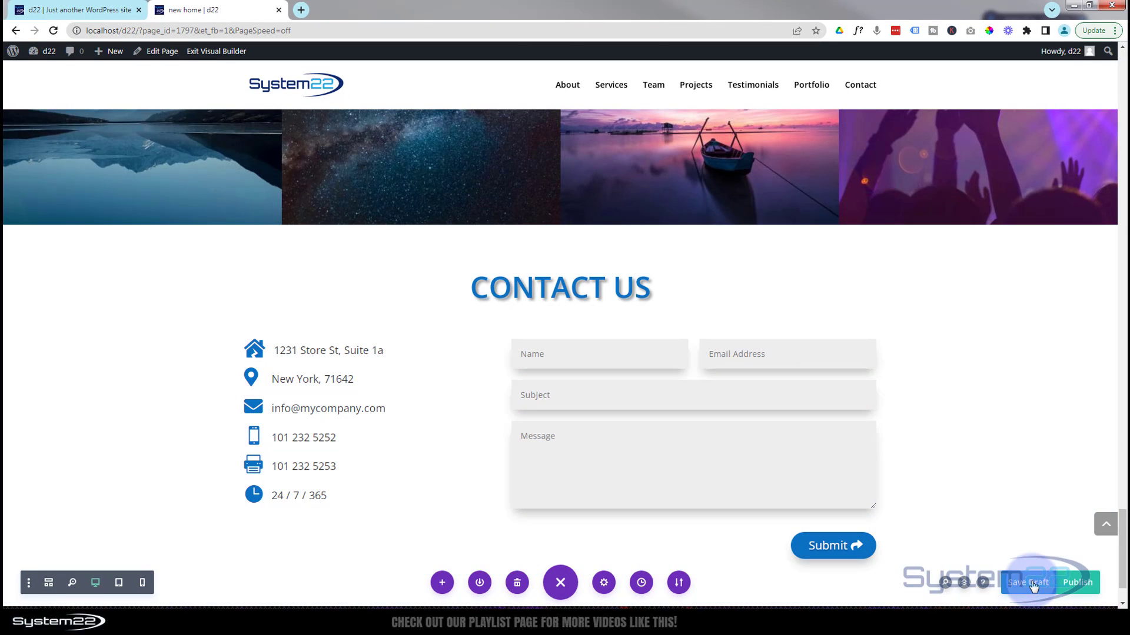
pyautogui.click(1032, 585)
pyautogui.click(228, 53)
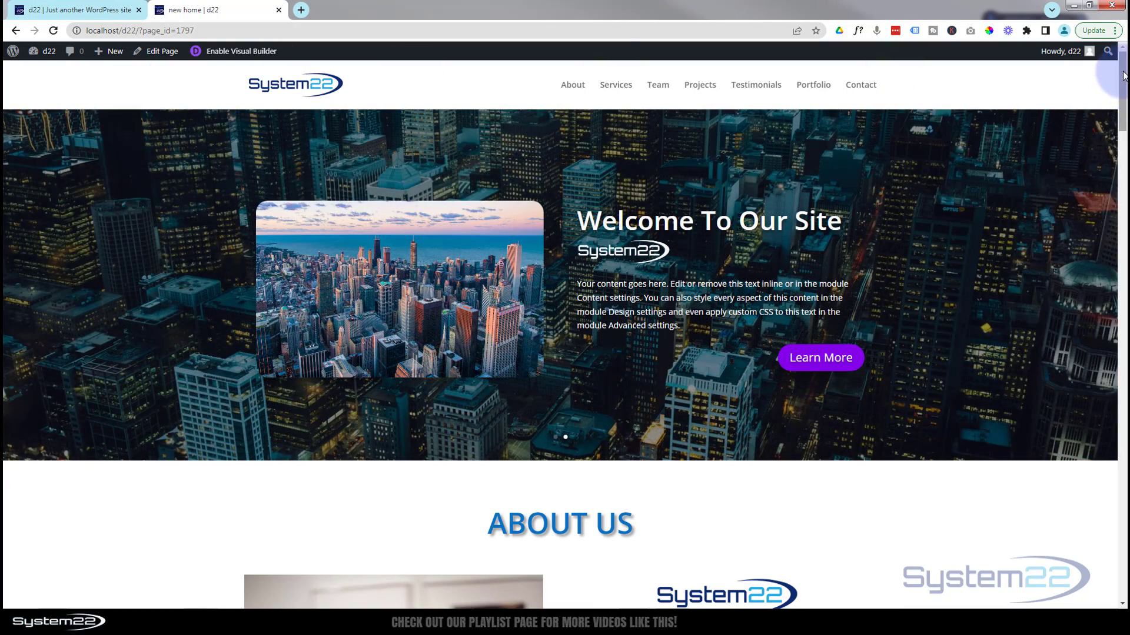
# - Scroll to the Contact Us form on the live page and test the Name and Message fields
pyautogui.moveTo(1123, 75); pyautogui.dragTo(1125, 550)
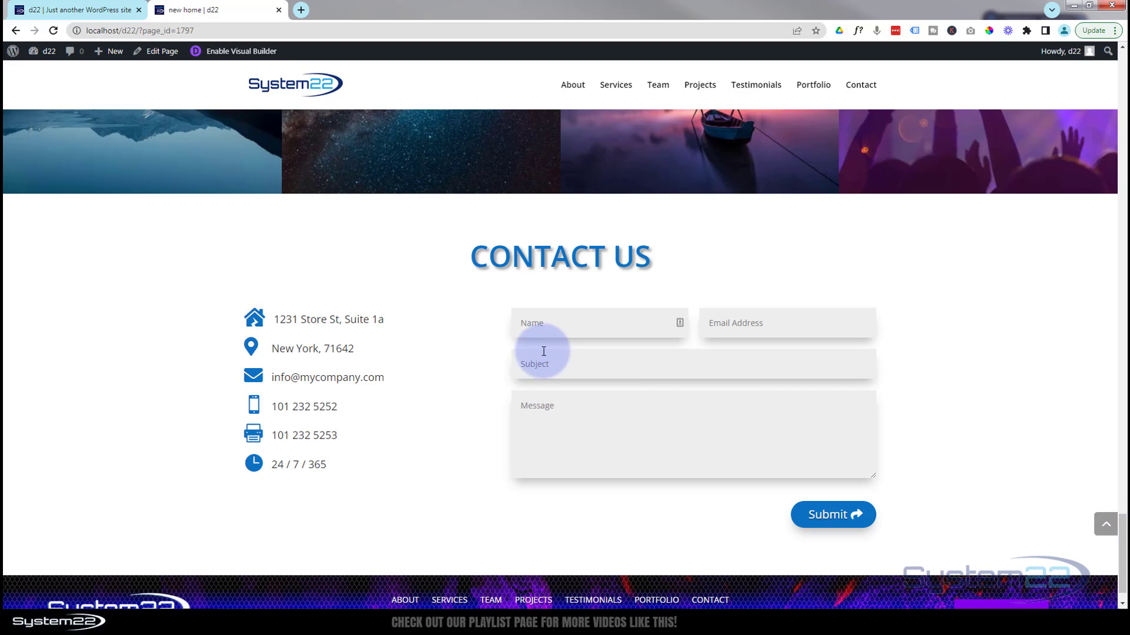
pyautogui.click(550, 326)
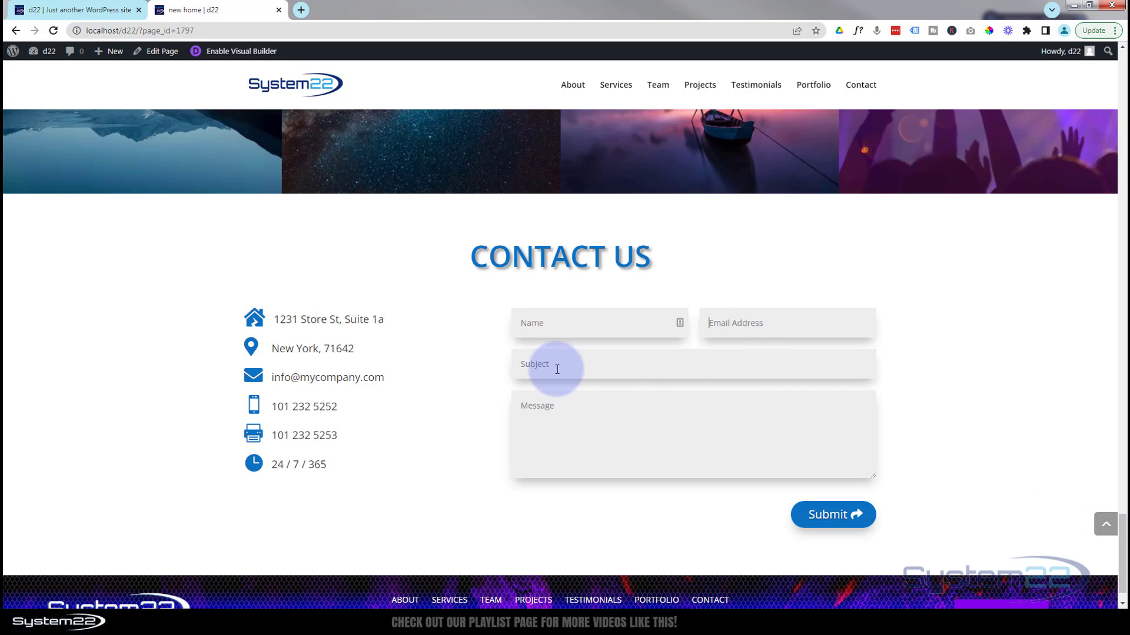
pyautogui.click(529, 434)
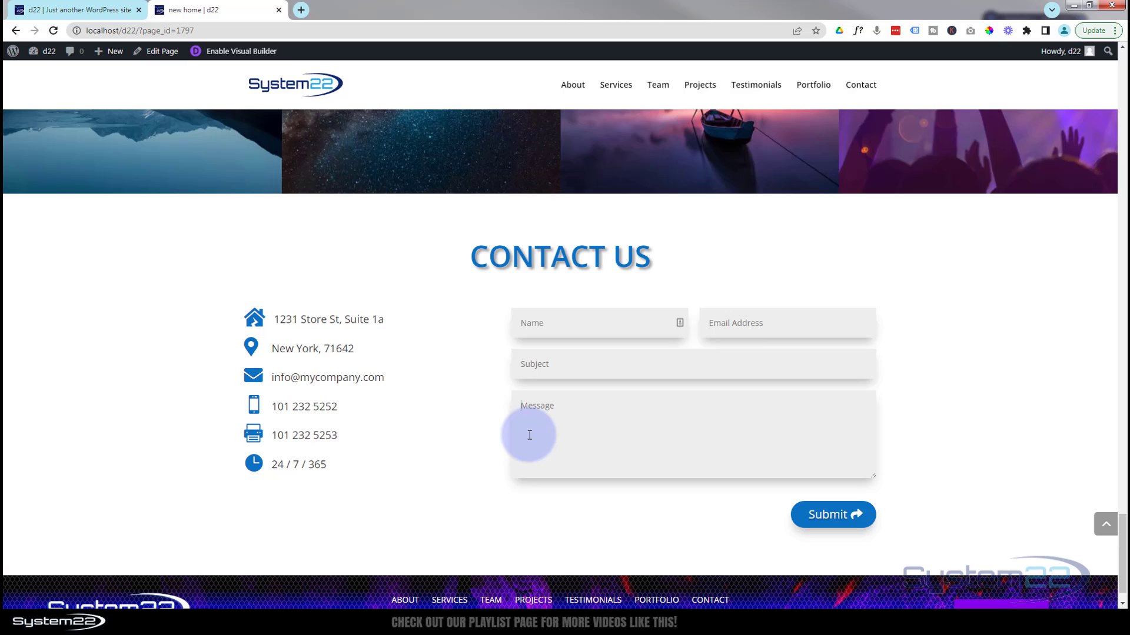